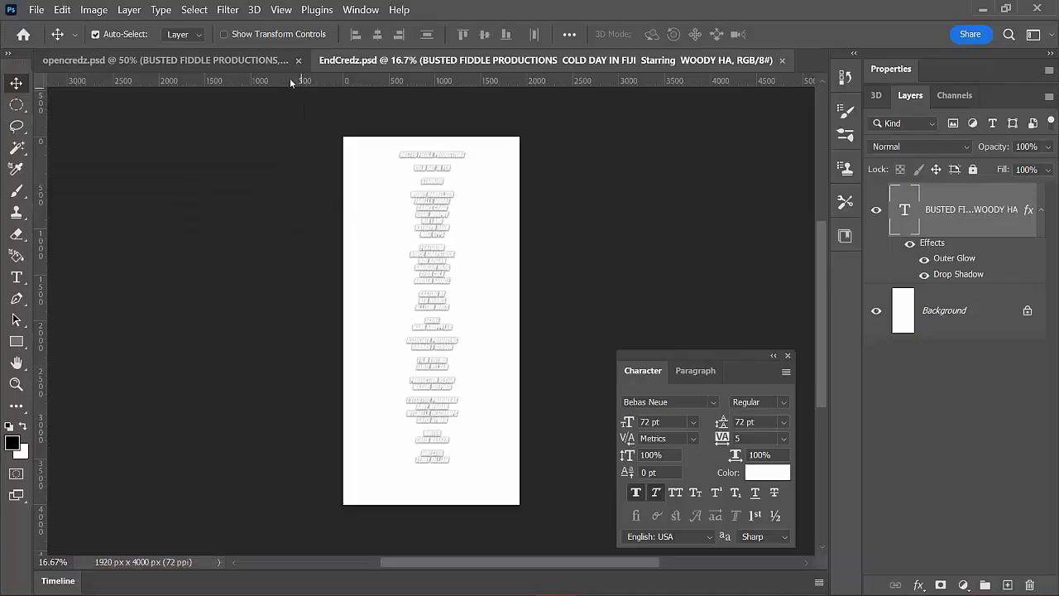
- Switch to opencredz.psd, review its layer stack and compare the title with the textured Layer 1 hidden and shown
left_click(241, 58)
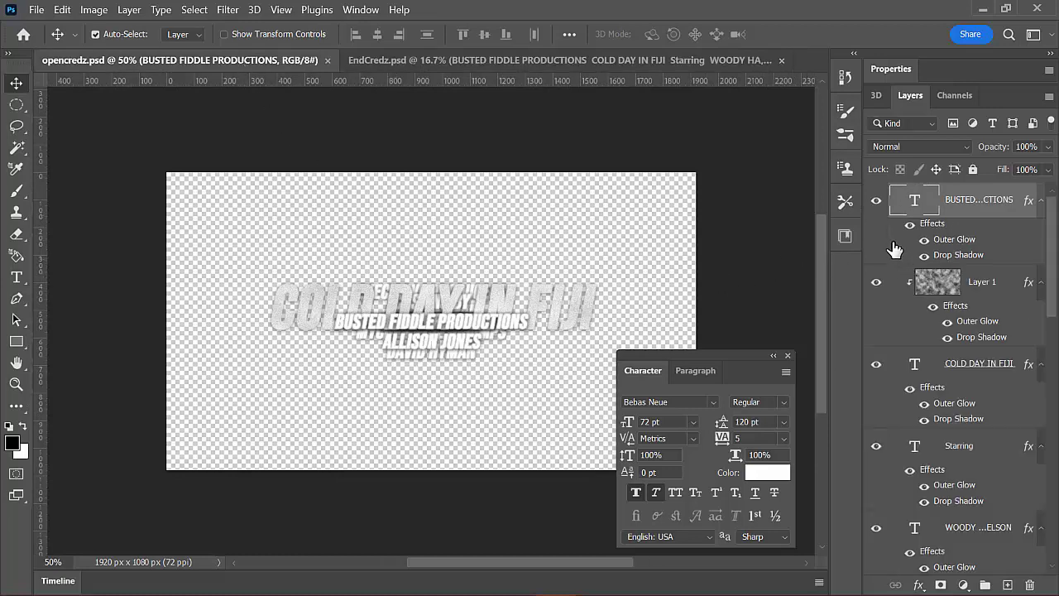
scroll(1047, 260, "down", 5)
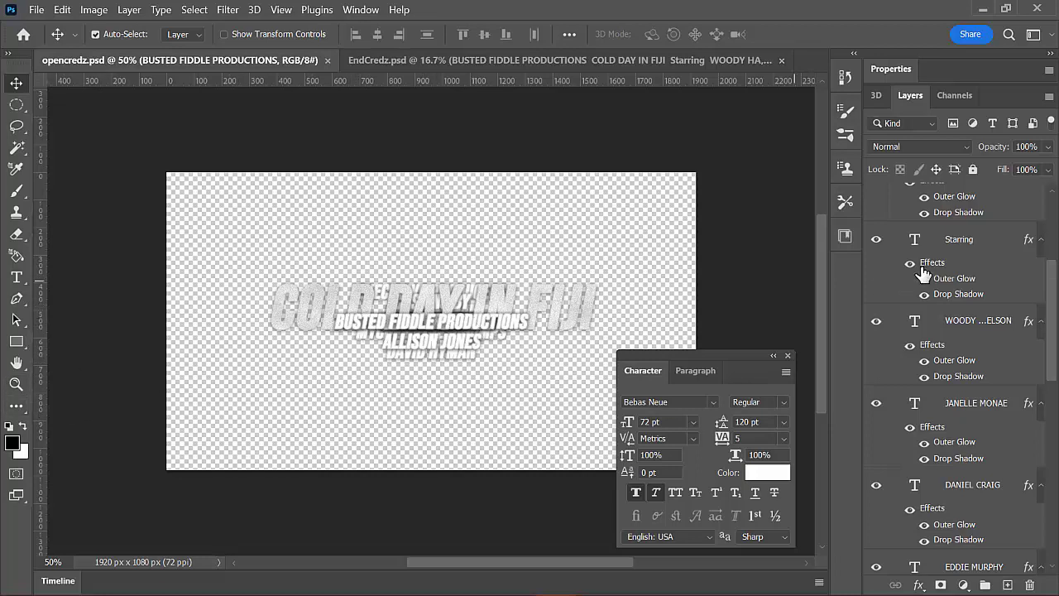
scroll(1038, 209, "up", 5)
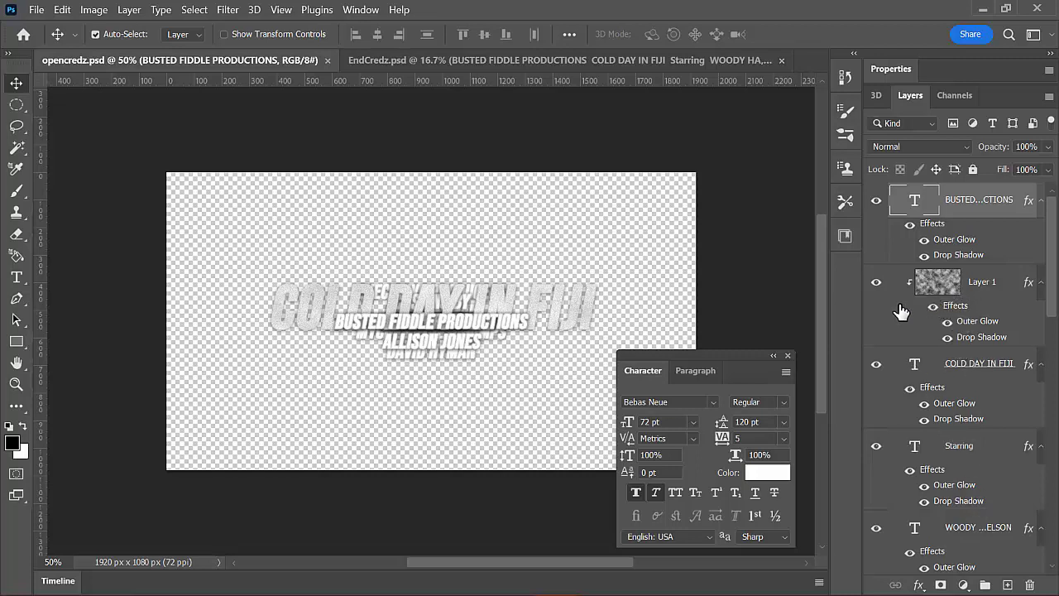
left_click(875, 282)
left_click(875, 283)
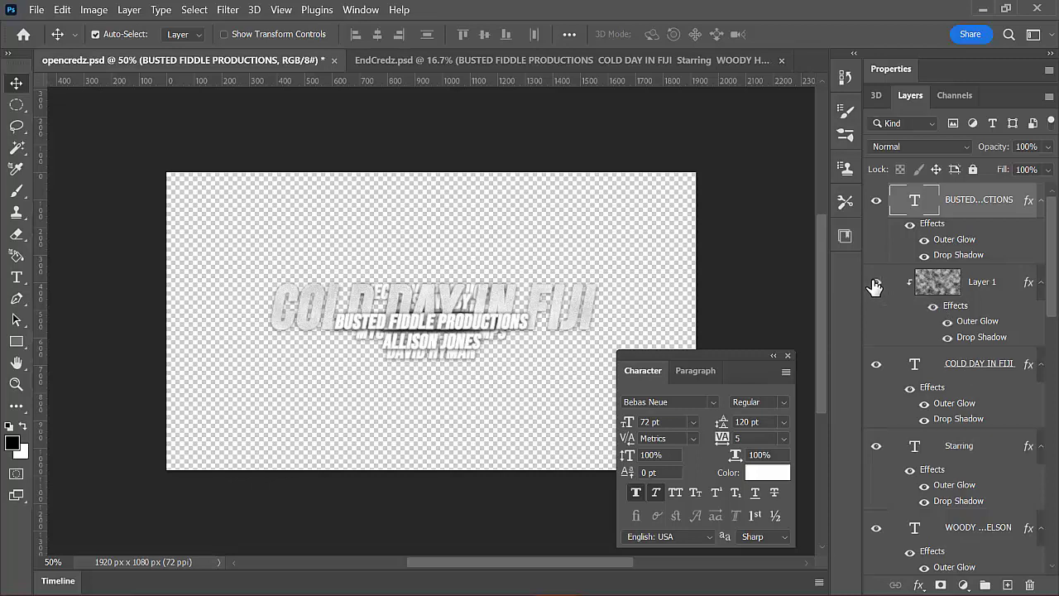
- Merge the clipped texture Layer 1 with the COLD DAY IN FIJI text layer
left_click(993, 285)
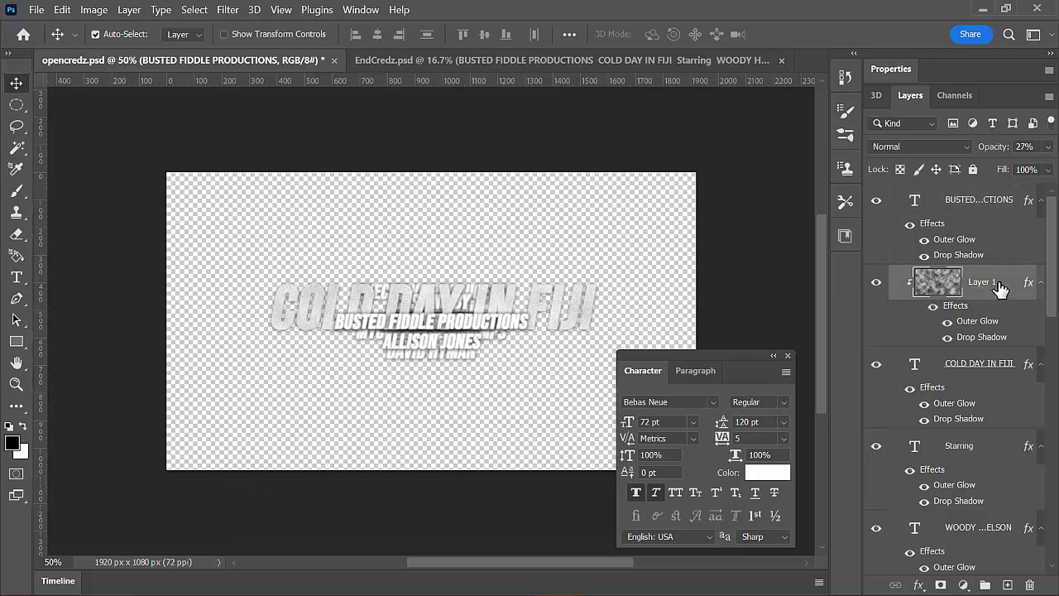
left_click(993, 377)
right_click(994, 377)
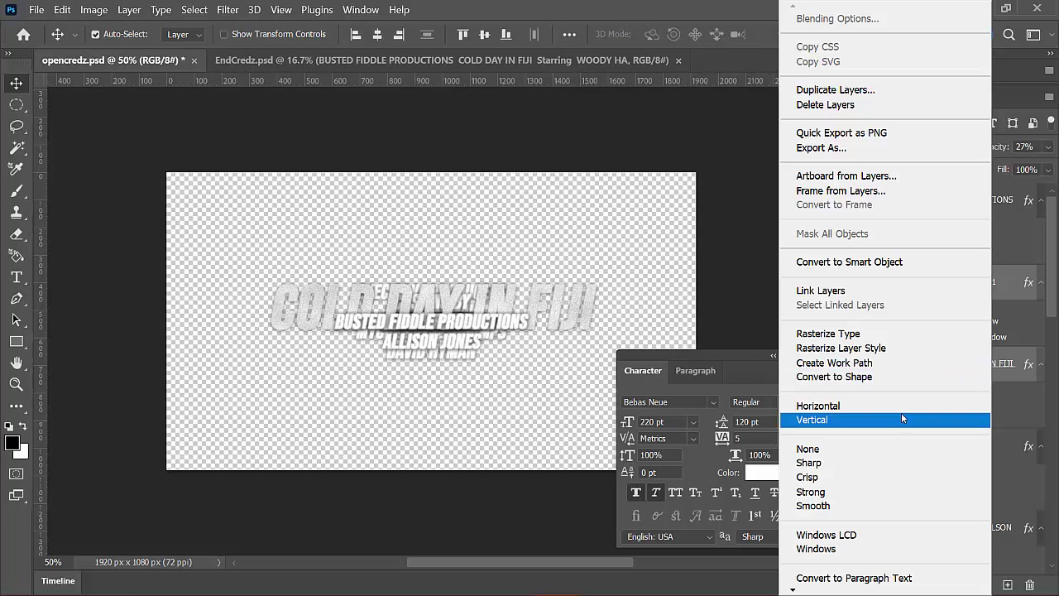
right_click(1006, 370)
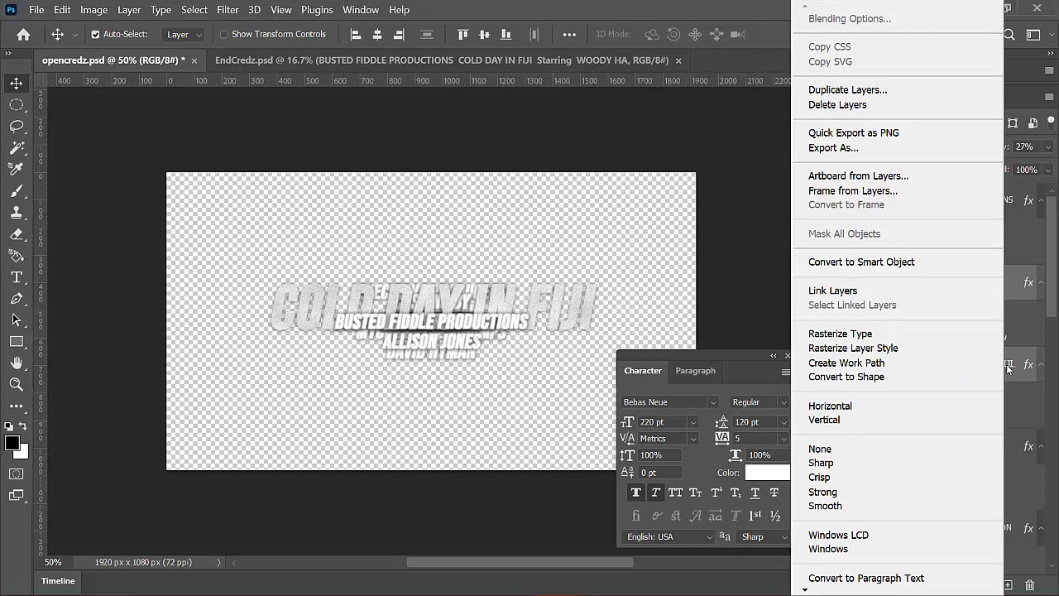
mouse_move(813, 588)
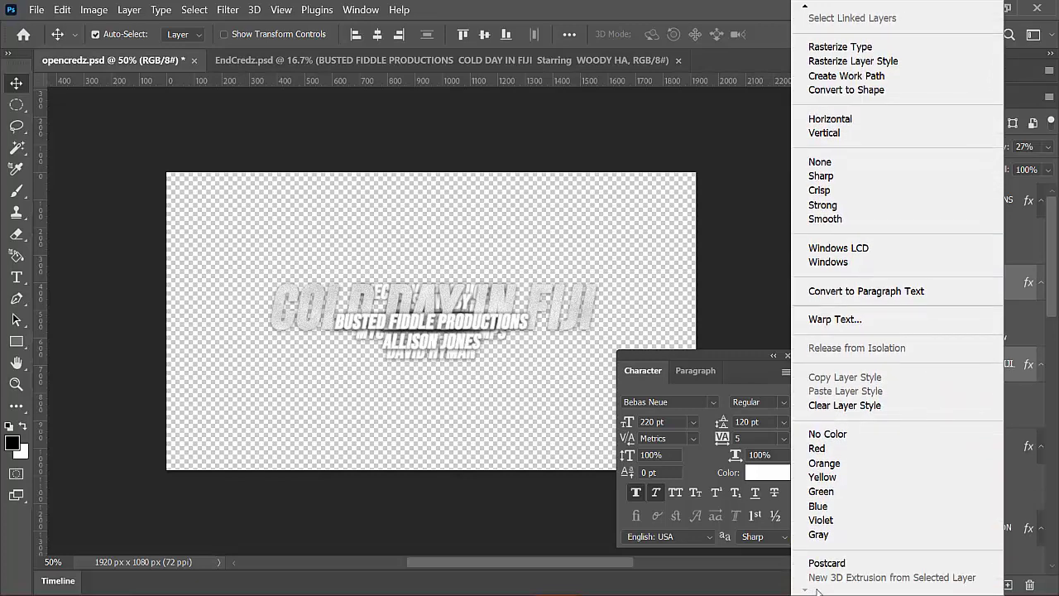
left_click(665, 16)
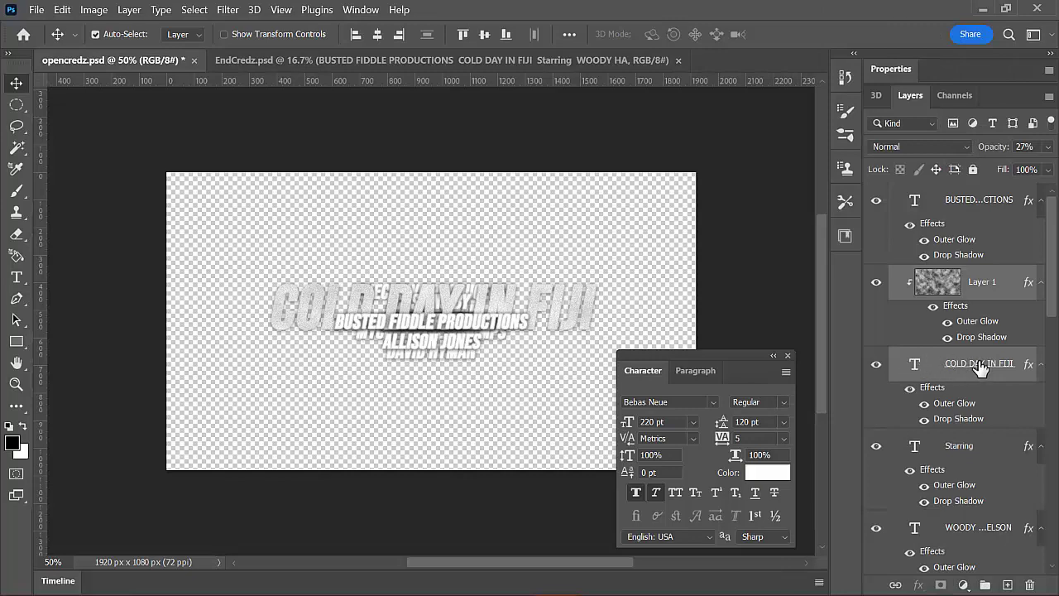
right_click(899, 291)
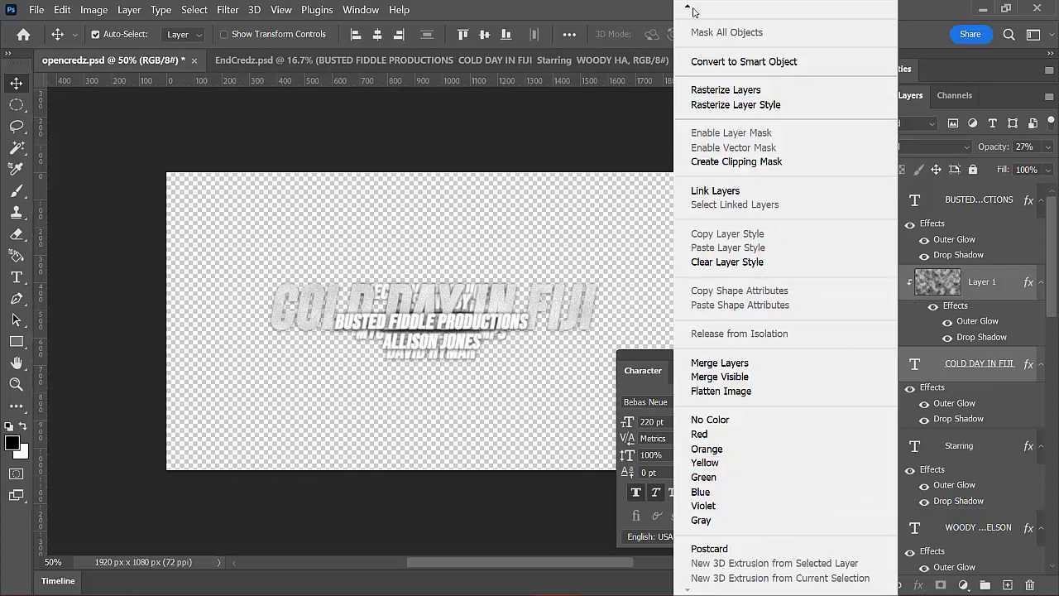
mouse_move(687, 9)
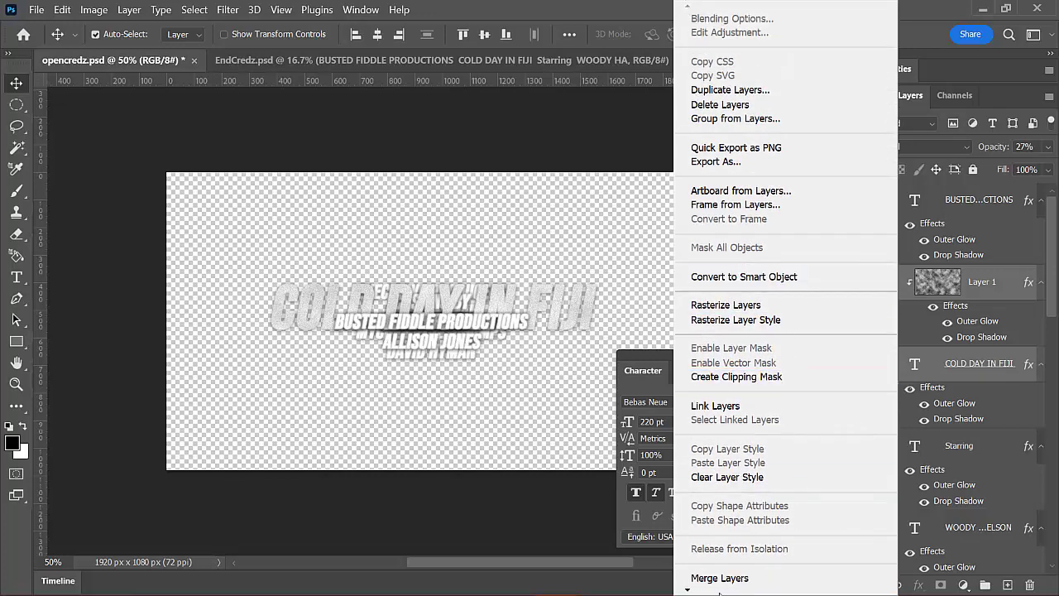
mouse_move(687, 590)
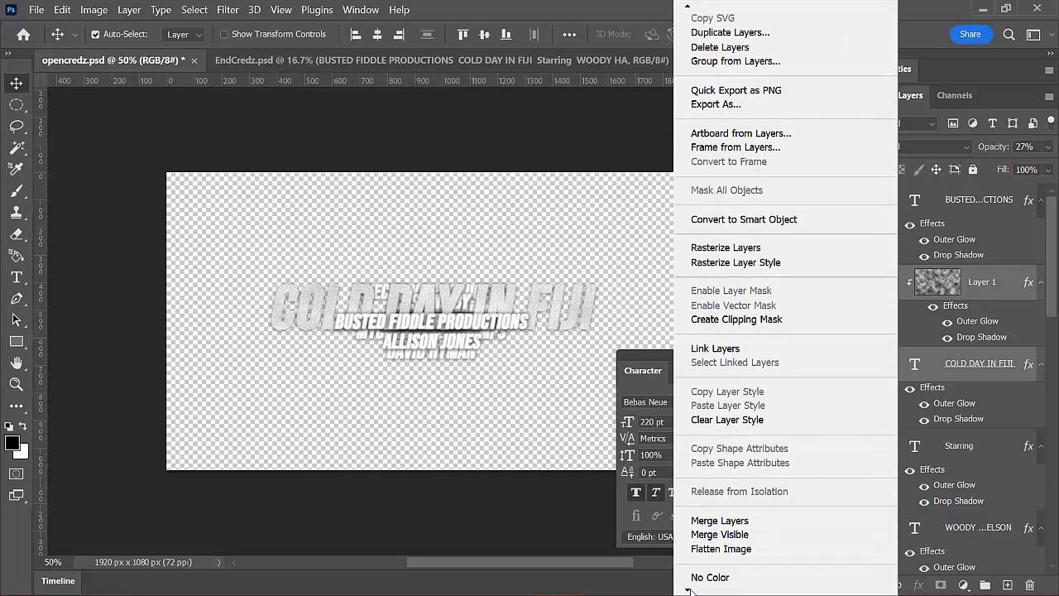
left_click(720, 492)
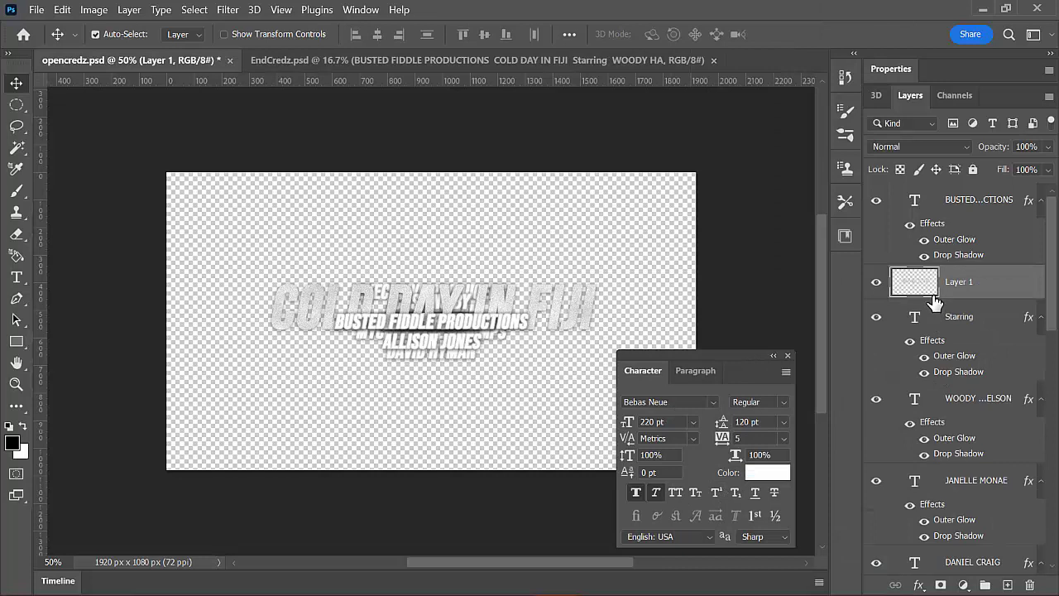
- Check the merged title by hiding and showing Layer 1, and view the single credits text layer in EndCredz.psd
left_click(875, 281)
left_click(875, 281)
mouse_move(376, 575)
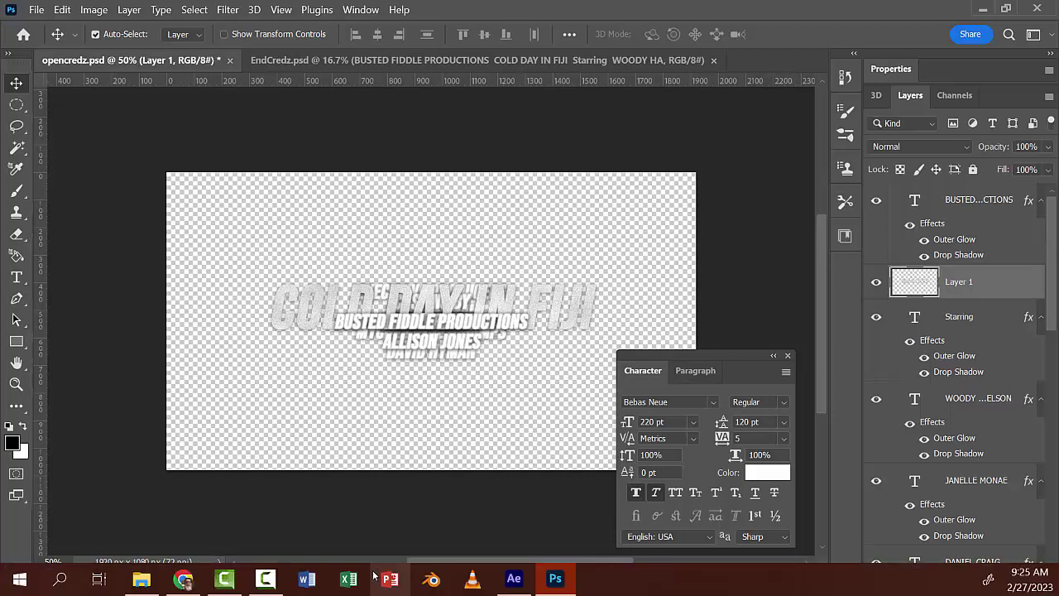
left_click(397, 61)
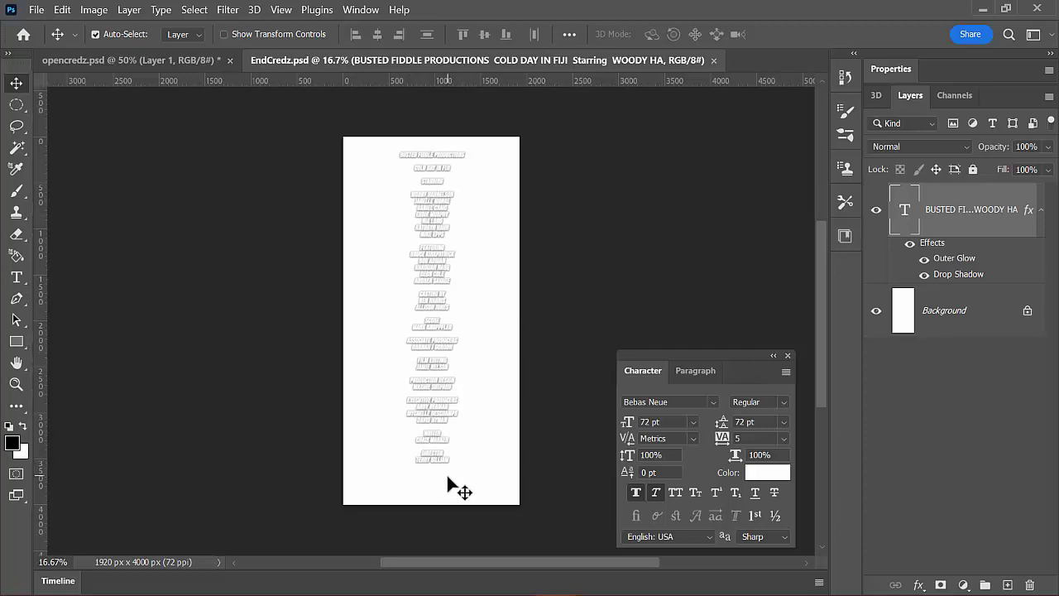
mouse_move(483, 590)
- Switch to After Effects and import opencredz.psd as Composition - Retain Layer Sizes with layer styles merged into footage
left_click(511, 580)
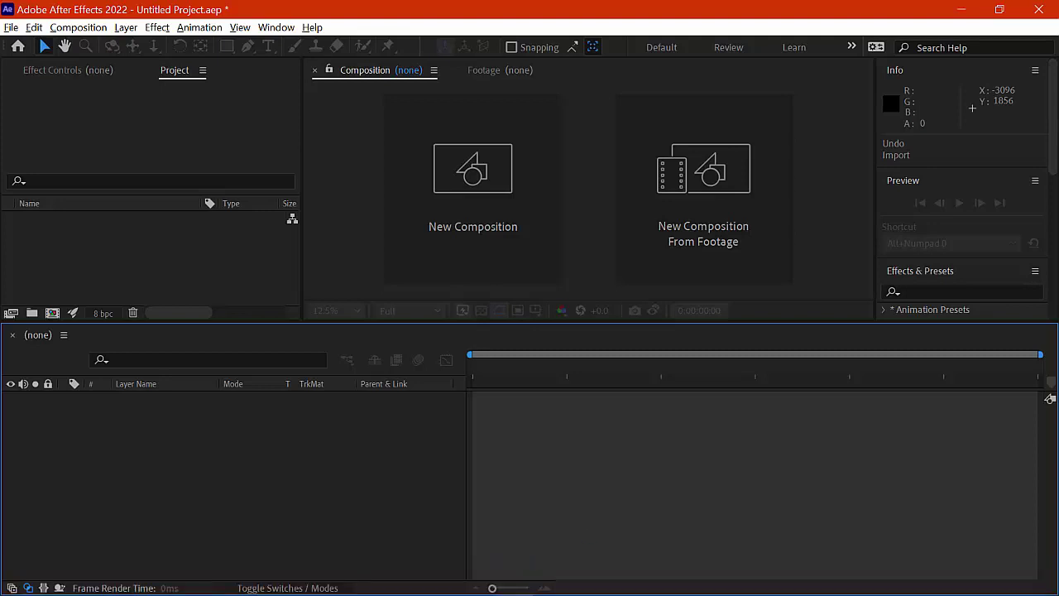
key("alt+Tab")
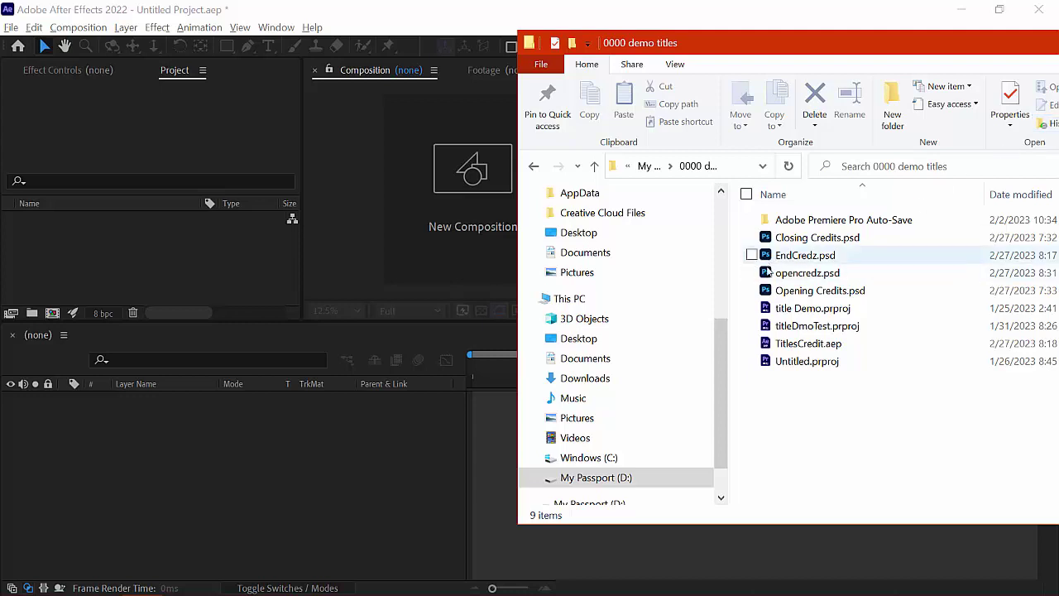
double_click(807, 273)
left_click_drag(626, 255, 146, 260)
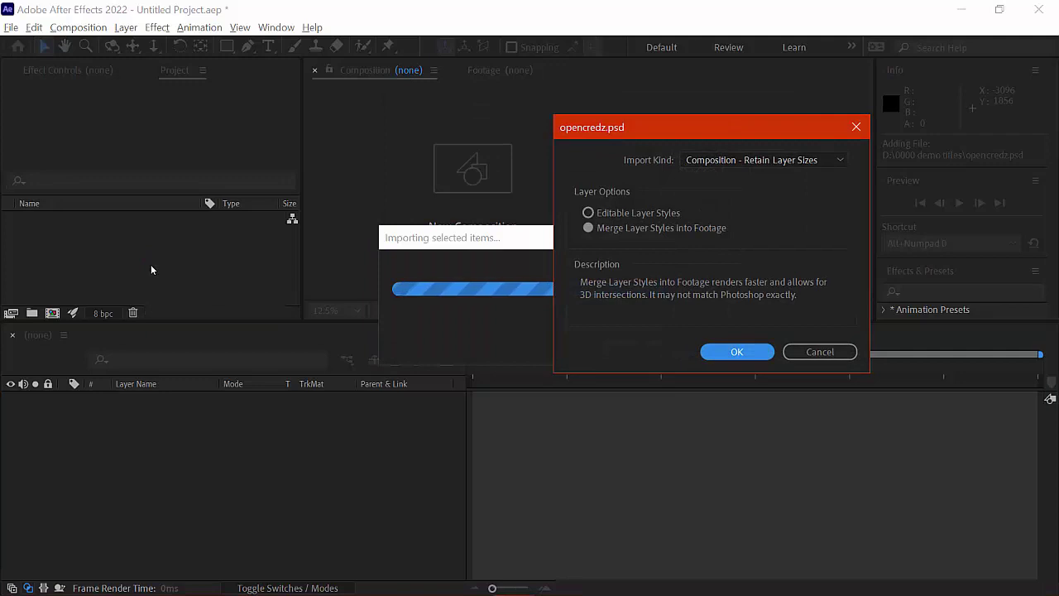
left_click(774, 161)
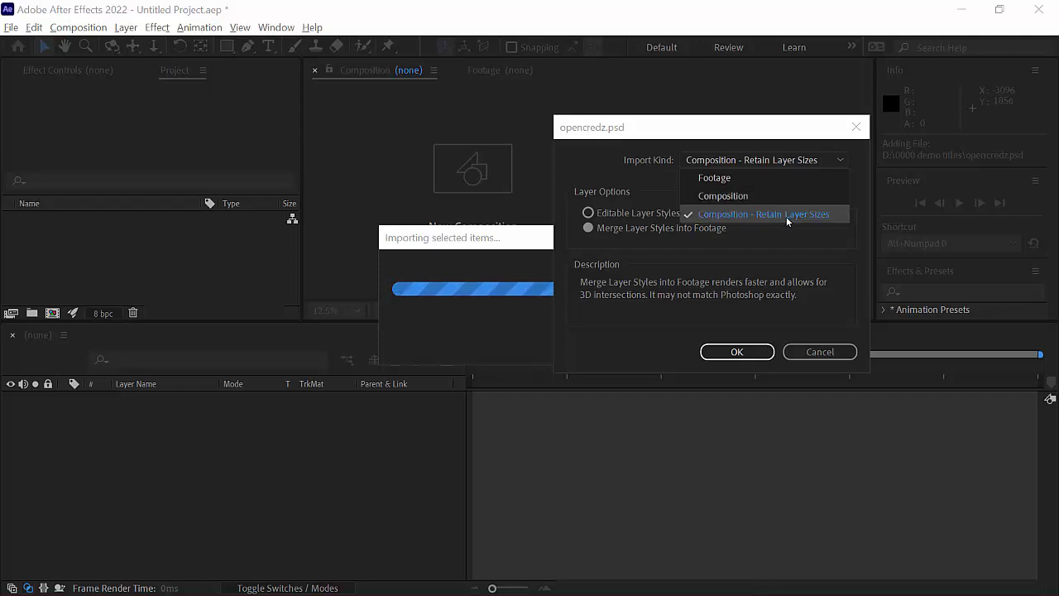
left_click(785, 216)
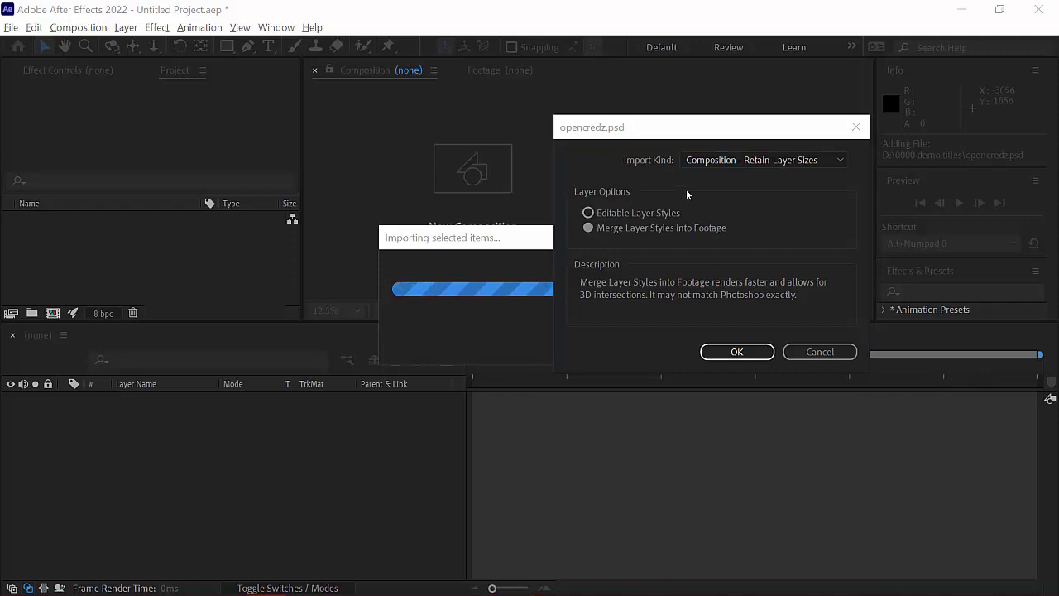
left_click(740, 160)
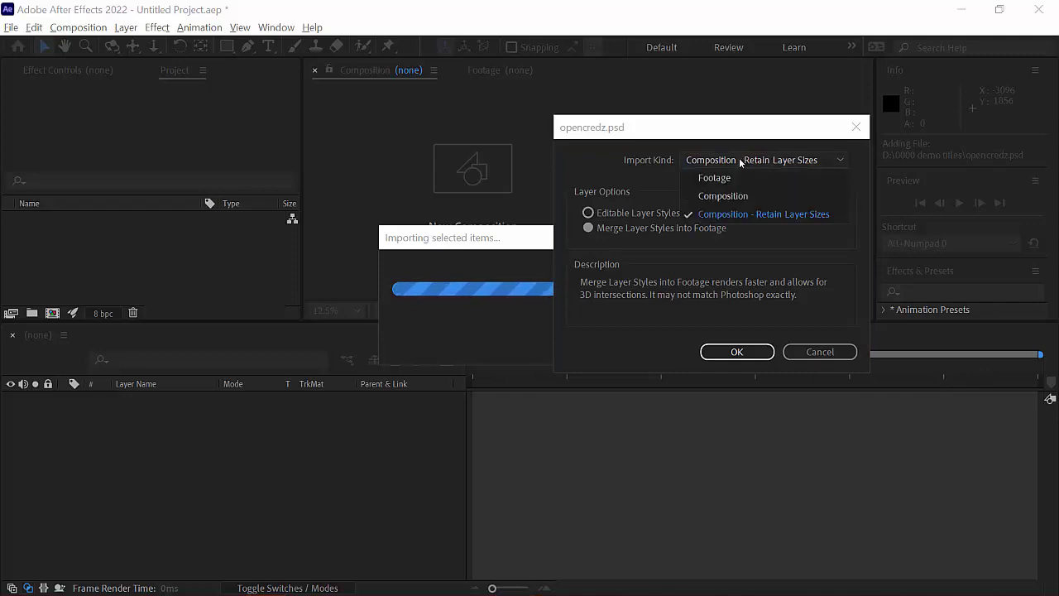
left_click(736, 213)
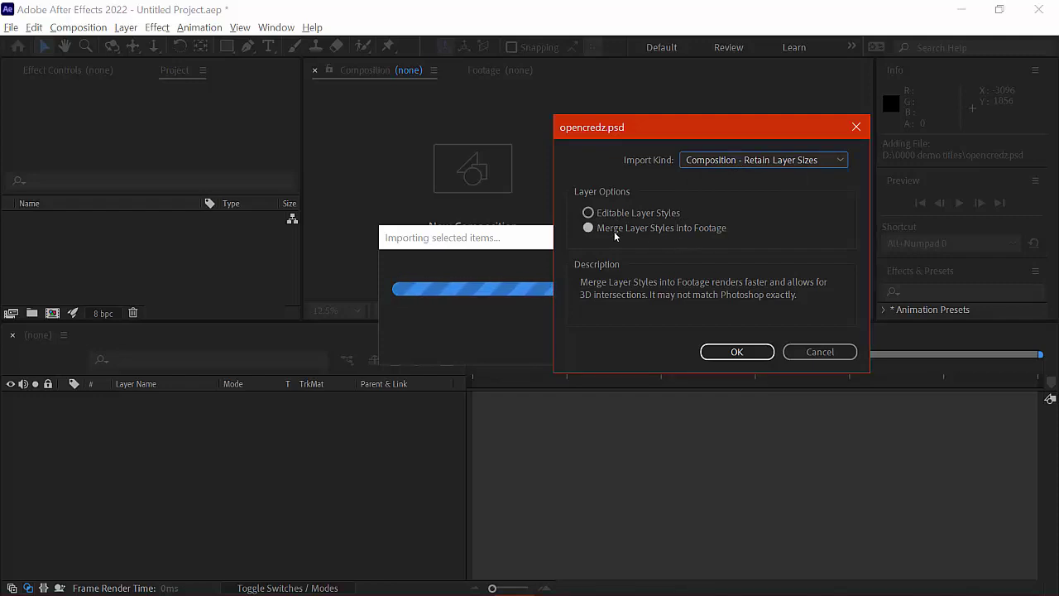
left_click(722, 353)
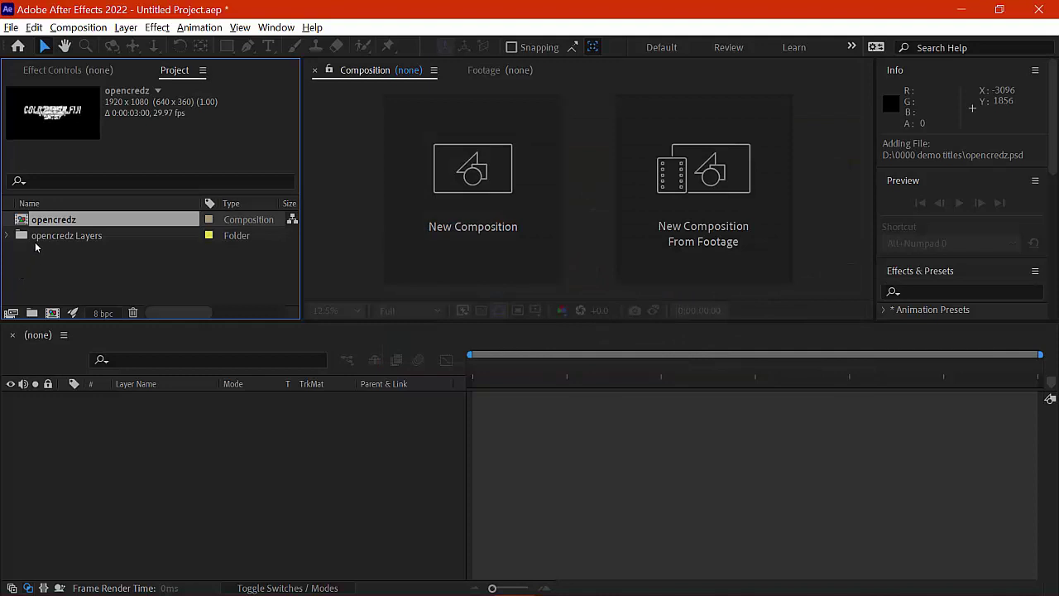
- Open the opencredz composition and enlarge the timeline area so all its layers are listed
double_click(25, 221)
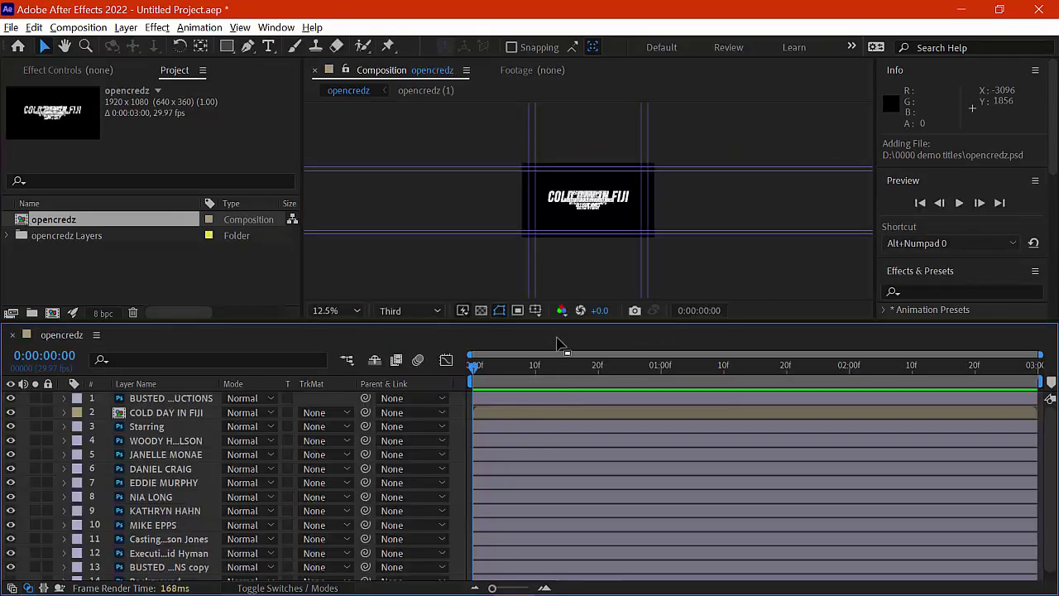
left_click_drag(536, 323, 539, 397)
scroll(541, 321, "up", 4)
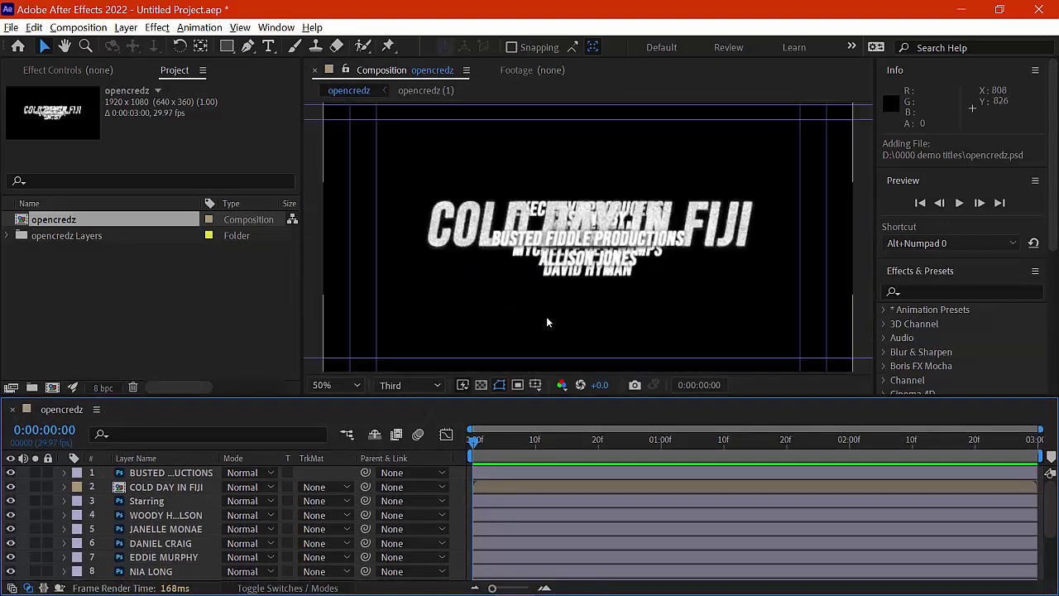
scroll(543, 322, "down", 3)
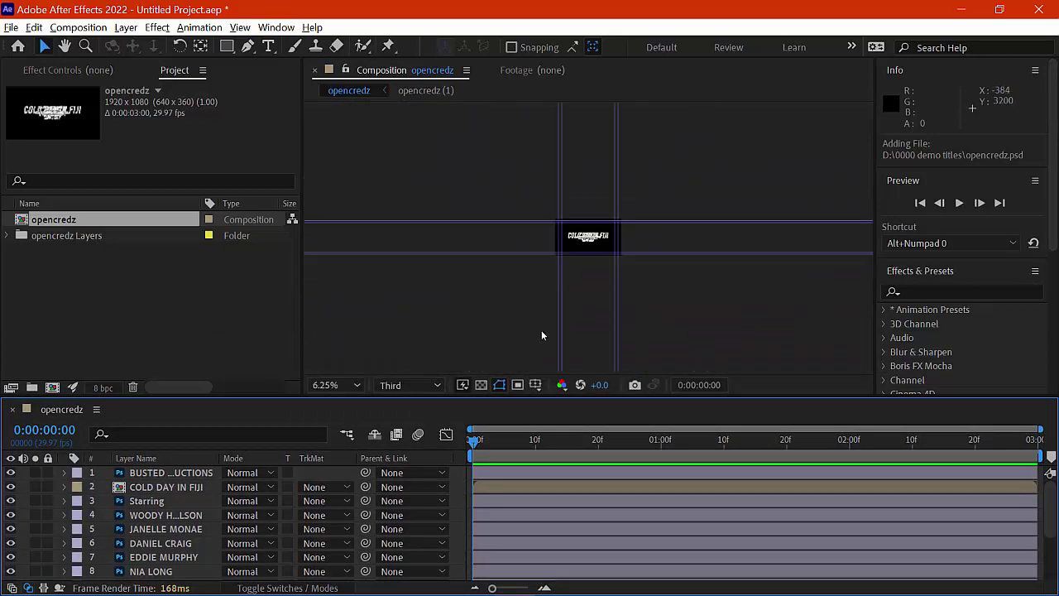
left_click_drag(539, 396, 539, 278)
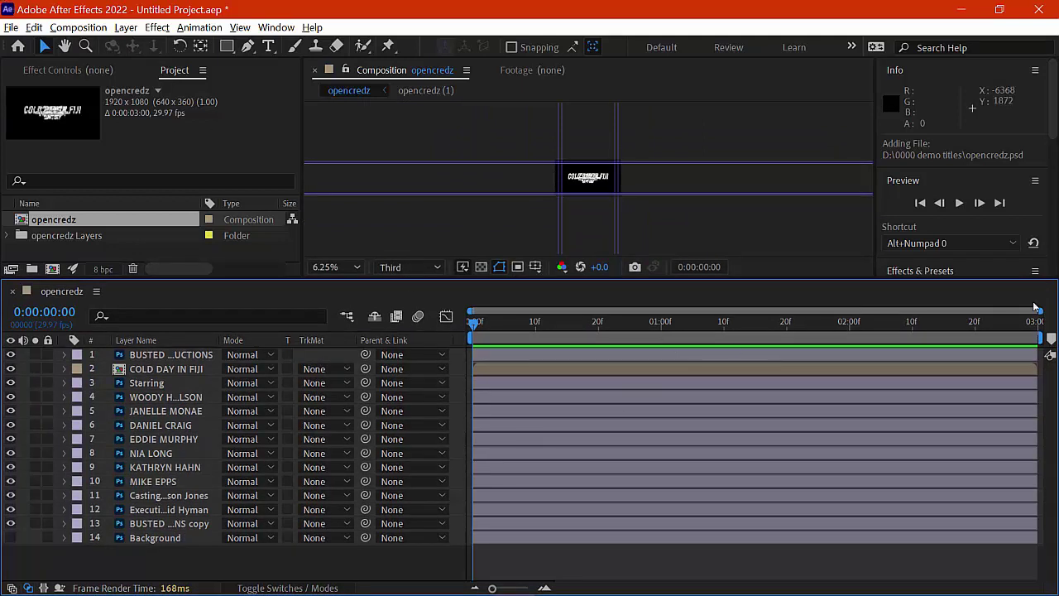
- Set the opencredz composition's duration to 0:01:30:00
left_click(89, 29)
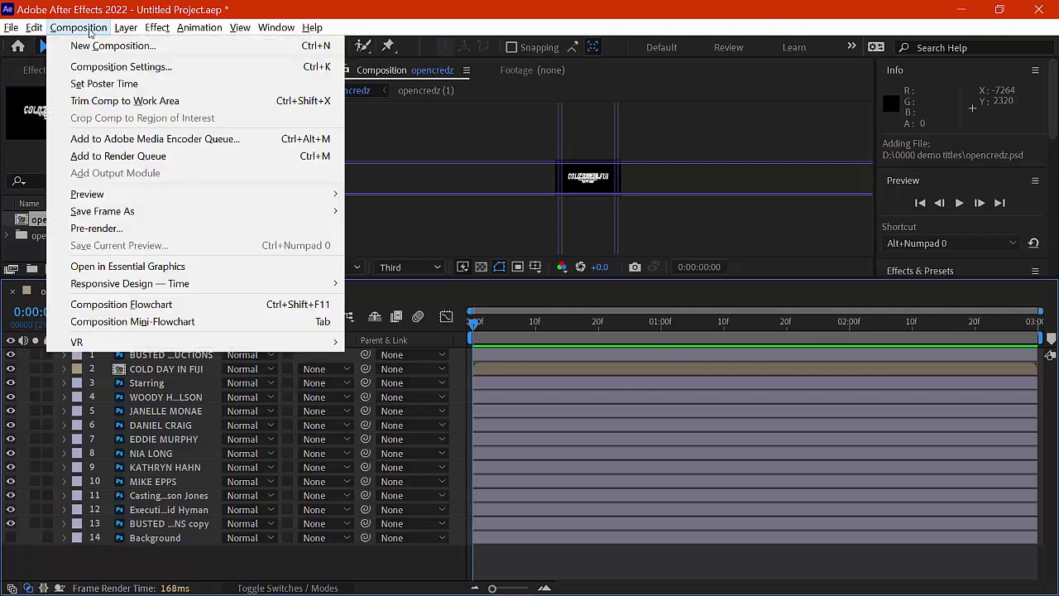
left_click(99, 73)
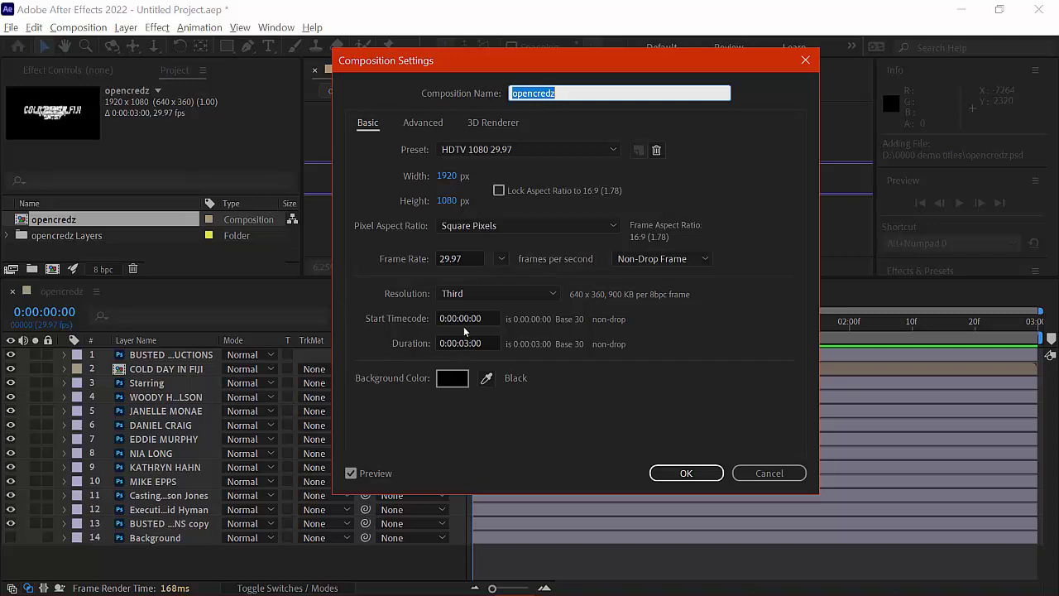
left_click(485, 342)
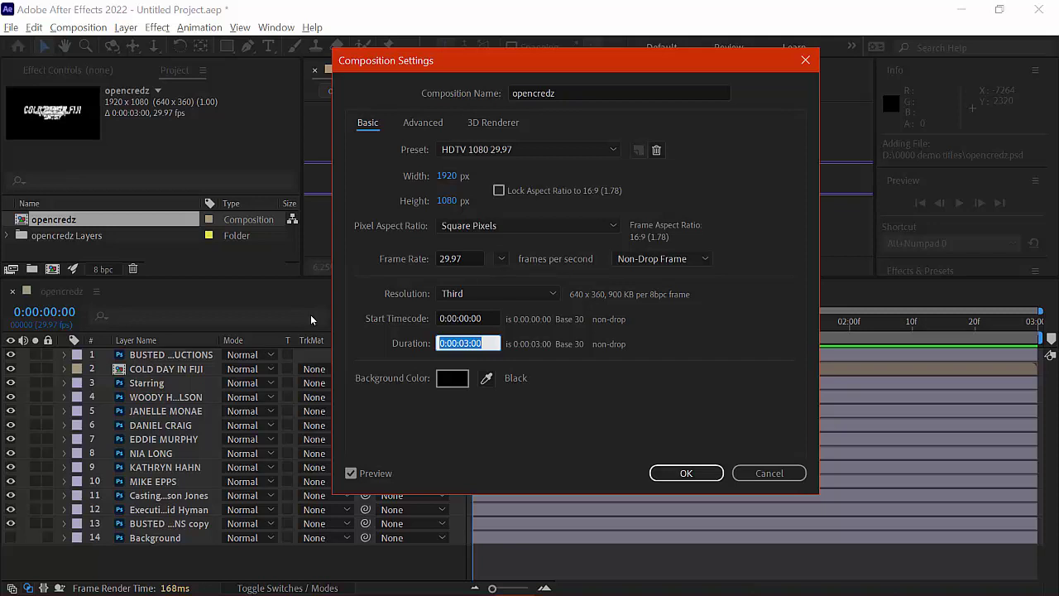
type("13000")
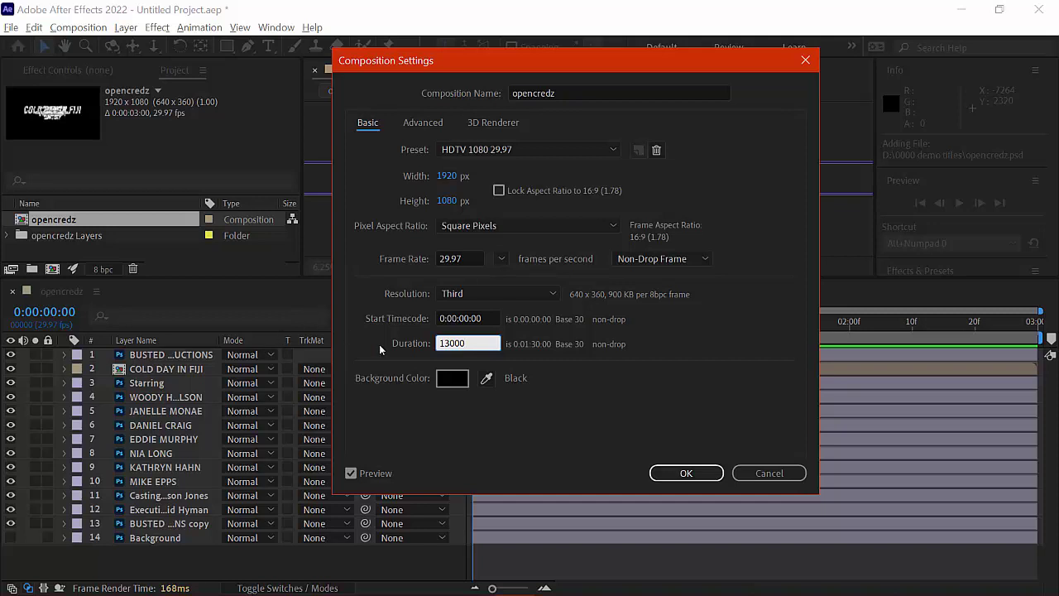
mouse_move(444, 348)
left_mouse_down()
mouse_move(460, 353)
mouse_move(455, 337)
left_mouse_up()
left_click(690, 474)
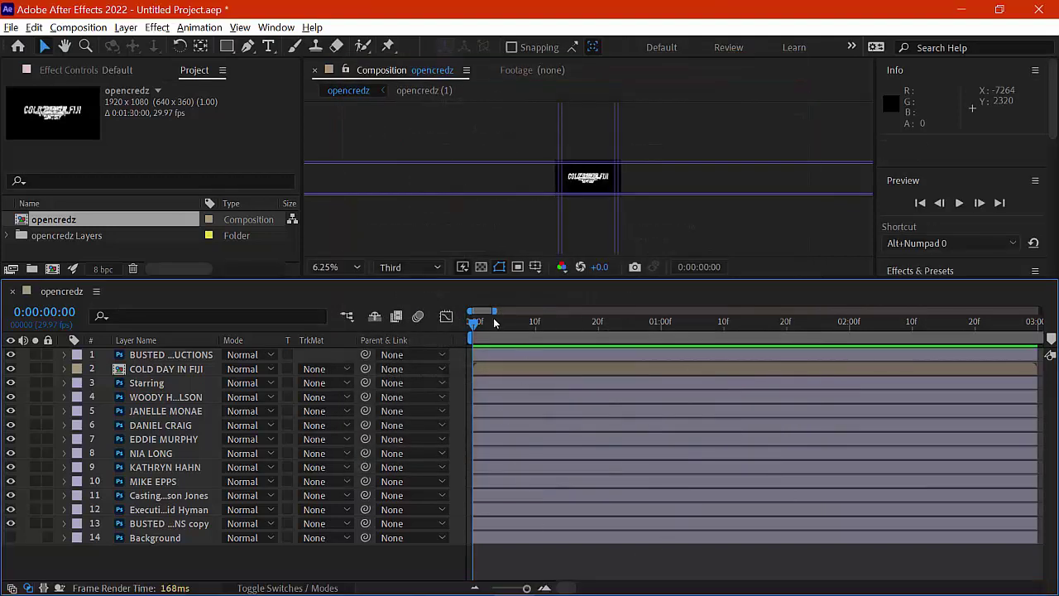
- Examine how long the credit layers run in the opencredz timeline, from the BUSTED FIDDLE PRODUCTIONS layer down through the cast names
left_click_drag(493, 310, 1030, 311)
scroll(513, 355, "up", 5)
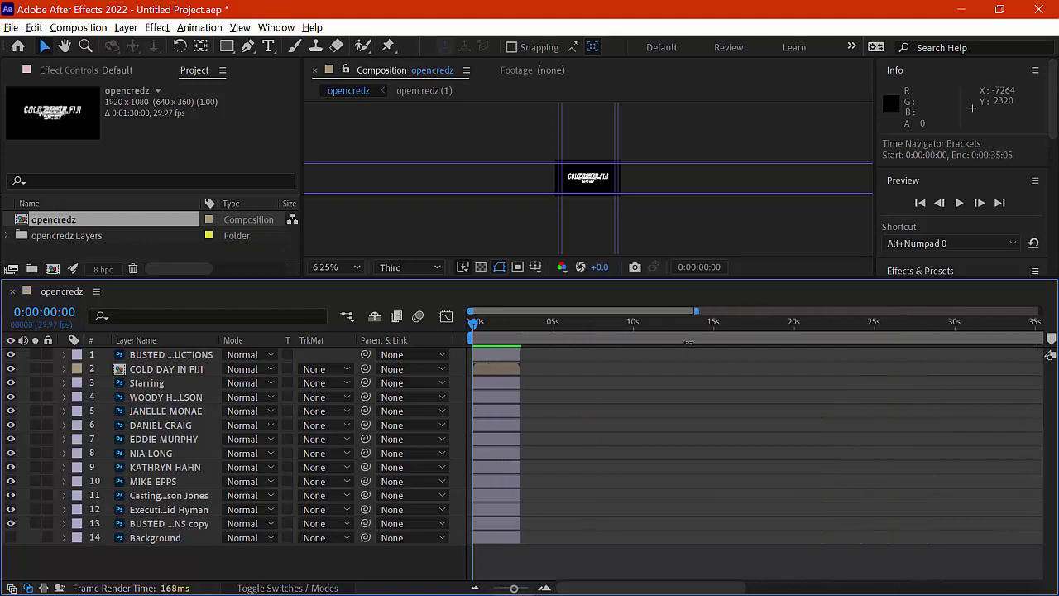
left_click_drag(476, 324, 550, 331)
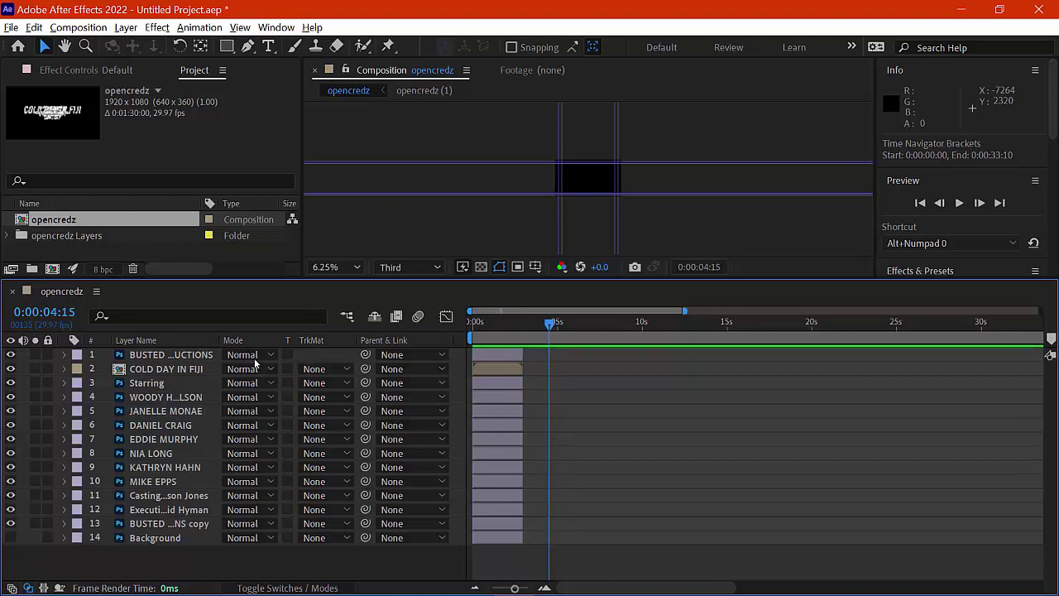
left_click(163, 355)
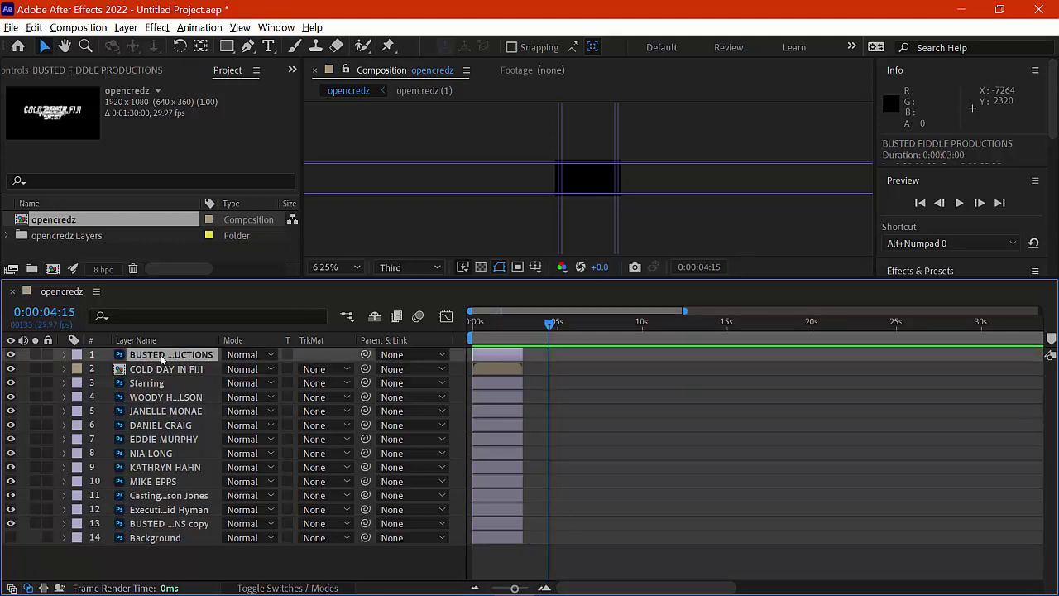
left_click(166, 370)
left_click(169, 384)
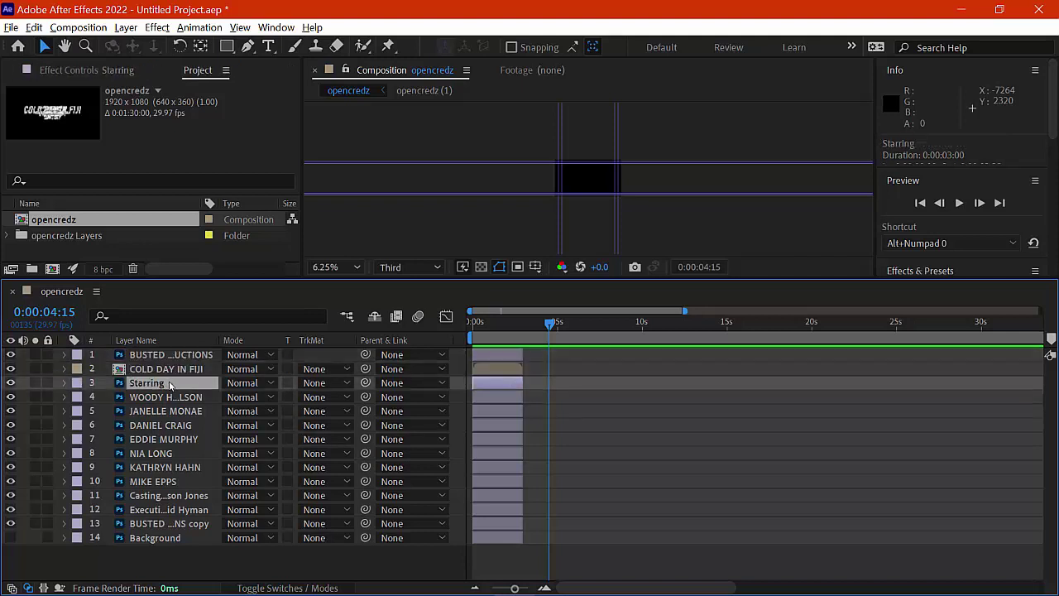
left_click(171, 398)
left_click(165, 411)
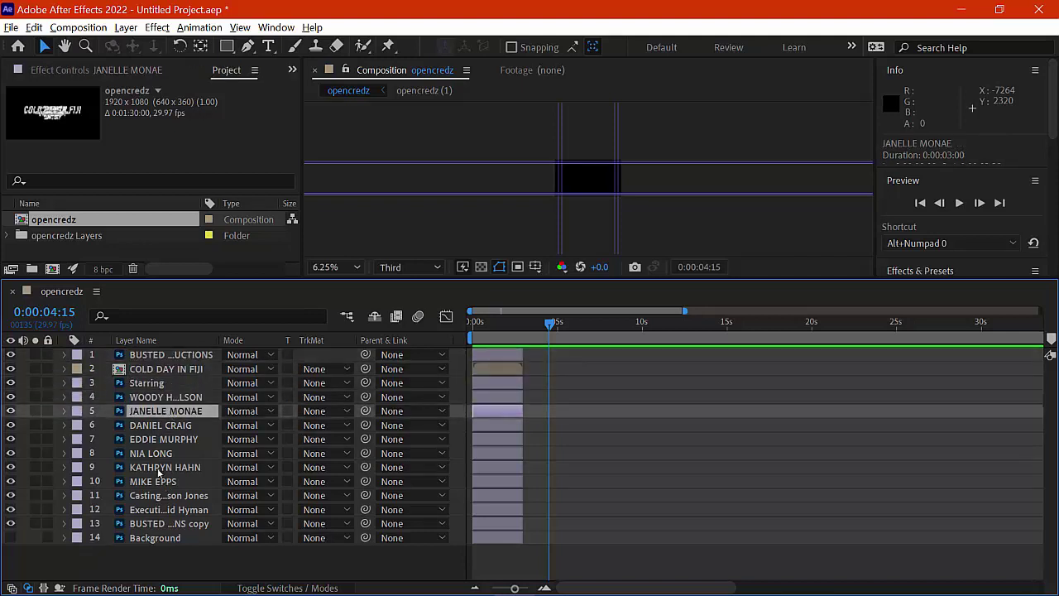
left_click(152, 373)
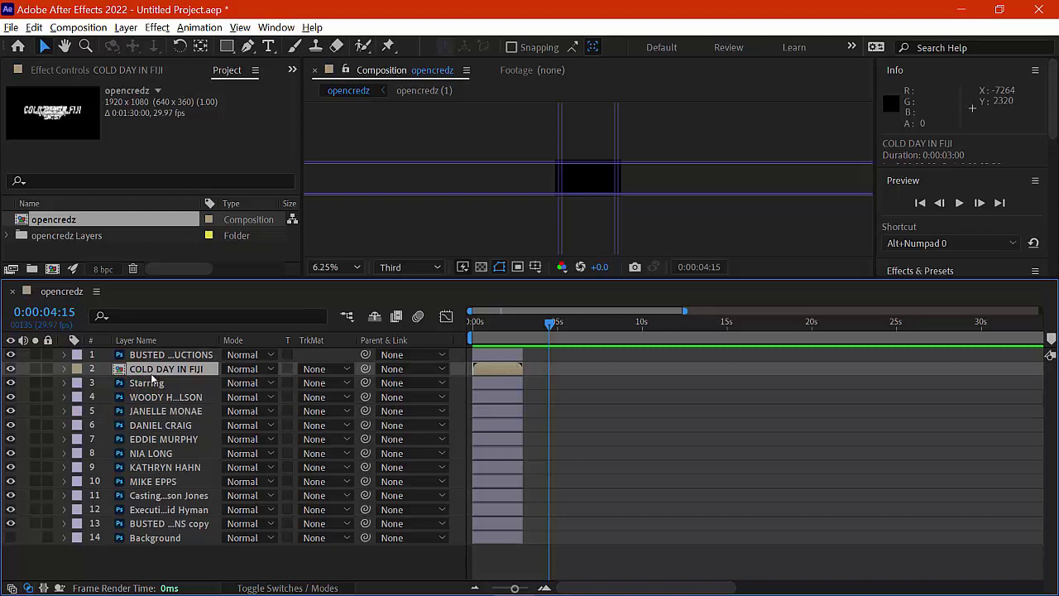
mouse_move(480, 323)
left_mouse_down()
mouse_move(504, 322)
mouse_move(488, 323)
left_mouse_up()
- Extend the out points of the selected Photoshop credit layers, layers 1 through 13, to exactly 0:00:05:00 in opencredz
left_click(173, 524)
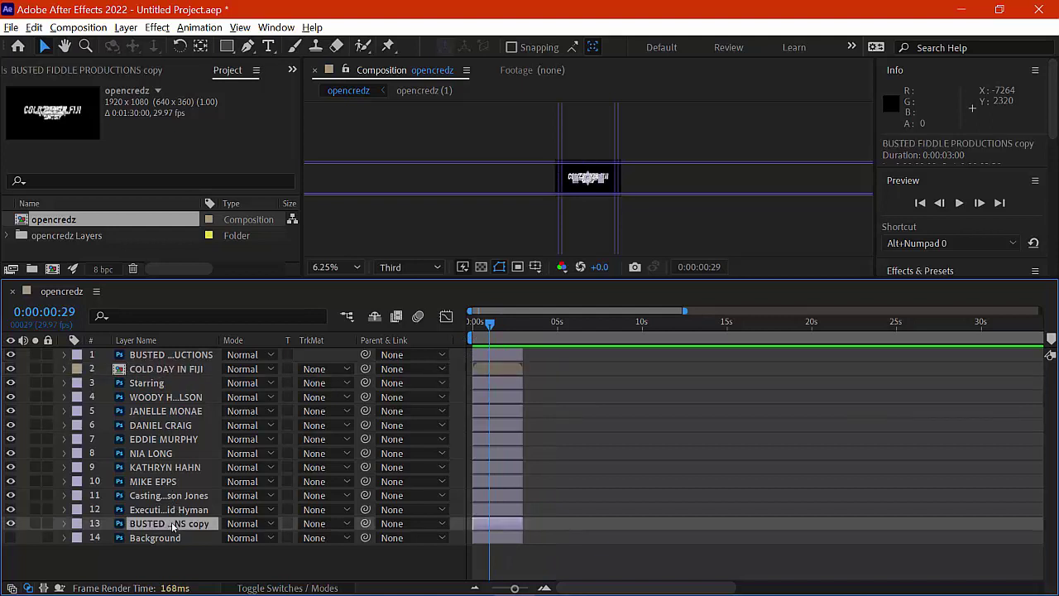
left_click(178, 355, "shift")
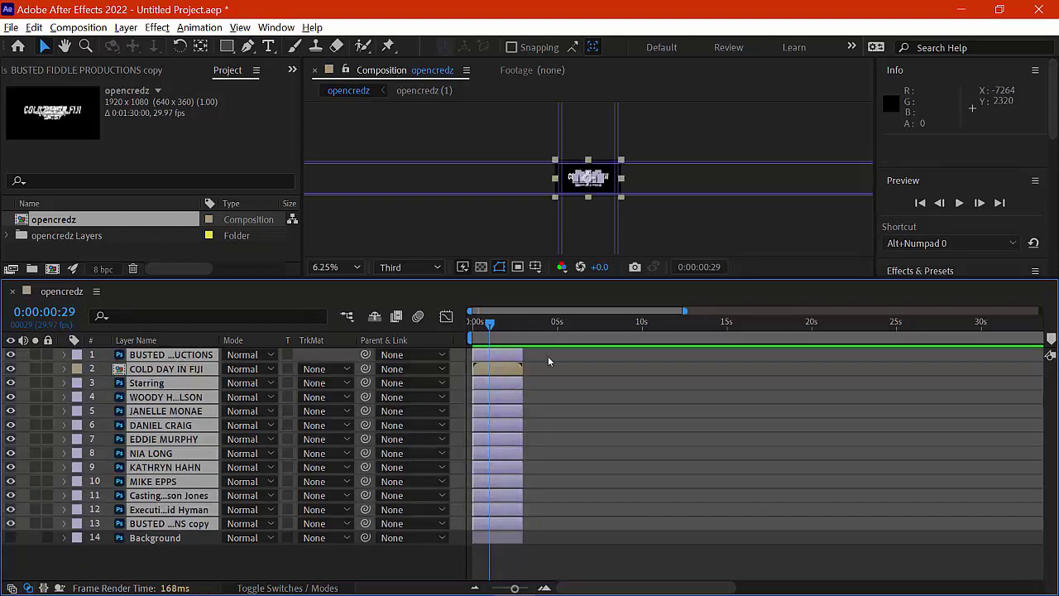
left_click(69, 309)
type("500")
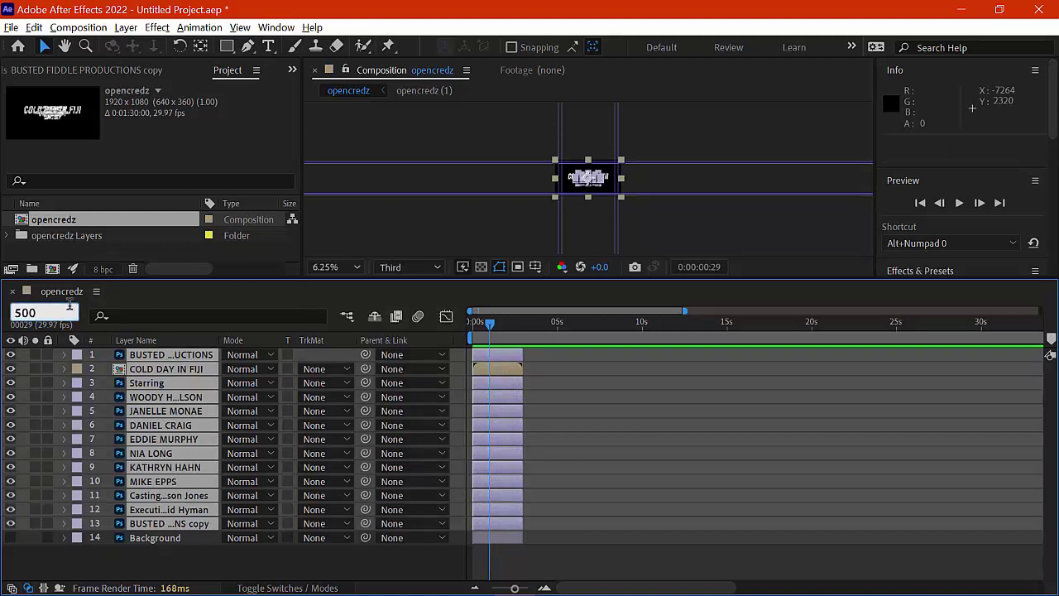
key("Return")
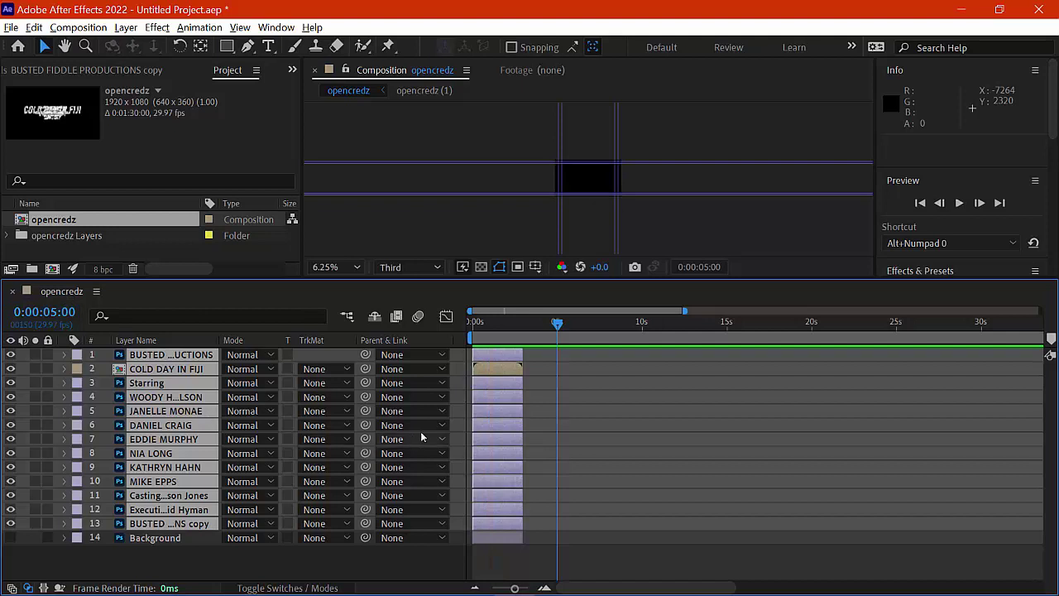
left_click_drag(520, 384, 557, 384)
left_click_drag(667, 308, 510, 310)
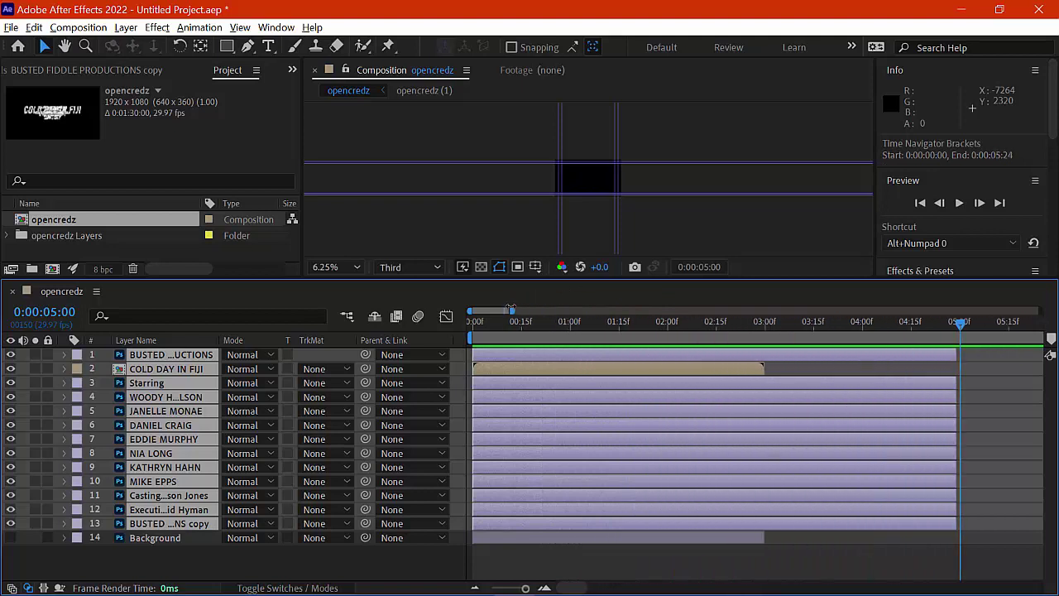
left_click_drag(947, 385, 951, 385)
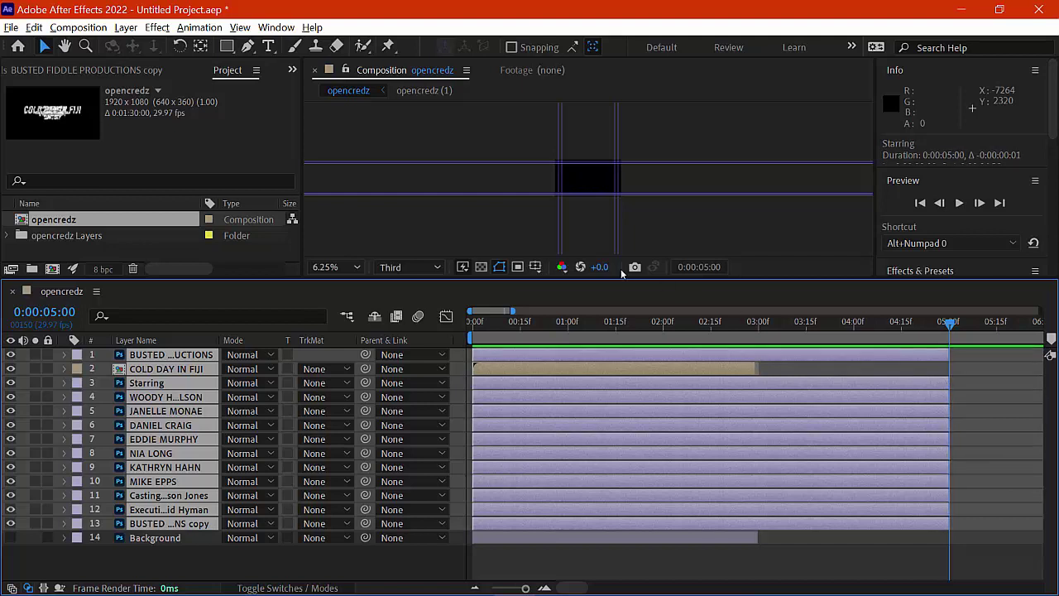
left_click_drag(512, 309, 499, 309)
mouse_move(564, 588)
left_mouse_down()
mouse_move(536, 588)
mouse_move(564, 589)
left_mouse_up()
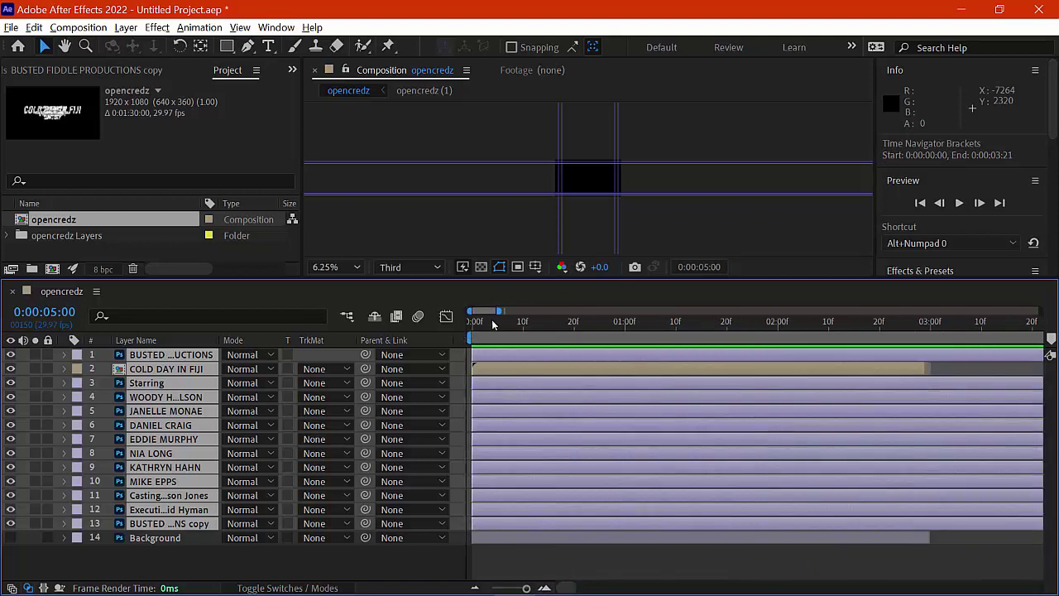
left_click_drag(499, 309, 601, 310)
left_click(677, 397)
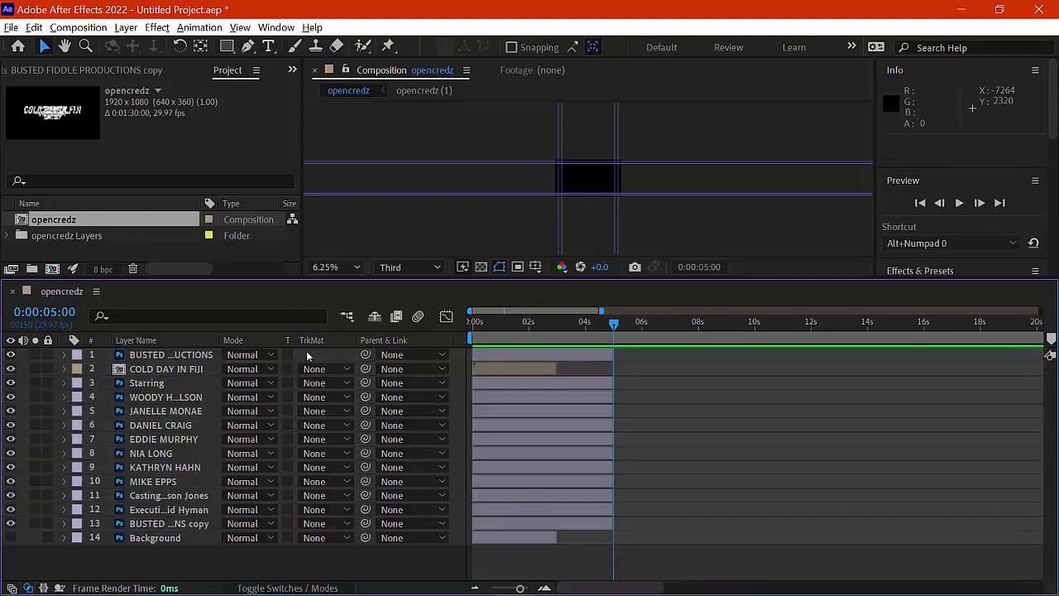
- Open the nested COLD DAY IN FIJI composition, opencredz (1), and set its duration to 0:00:05:00
left_click(211, 374)
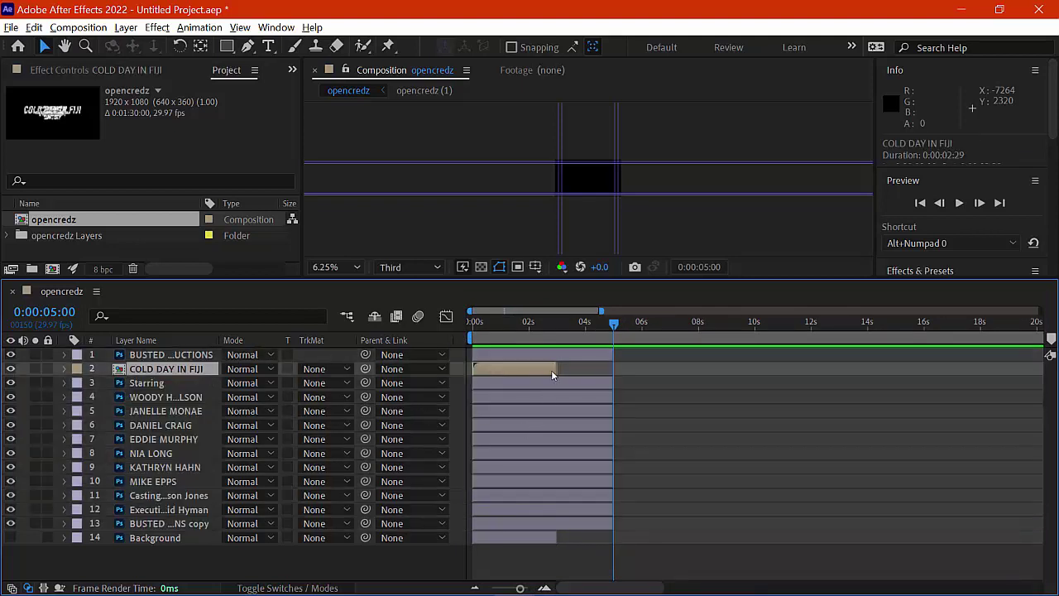
left_click_drag(558, 368, 559, 368)
double_click(166, 370)
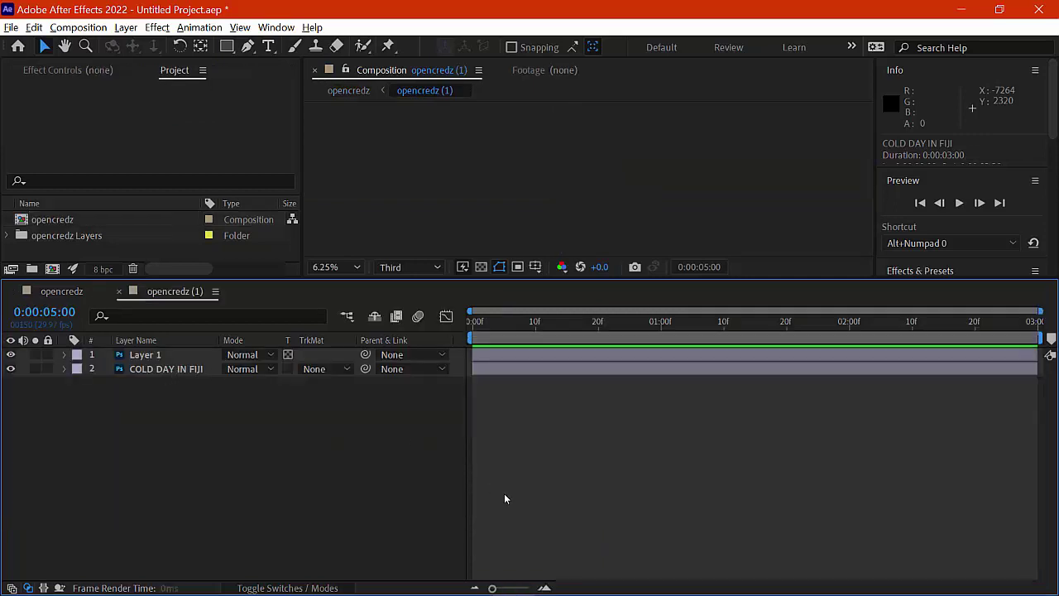
left_click(102, 28)
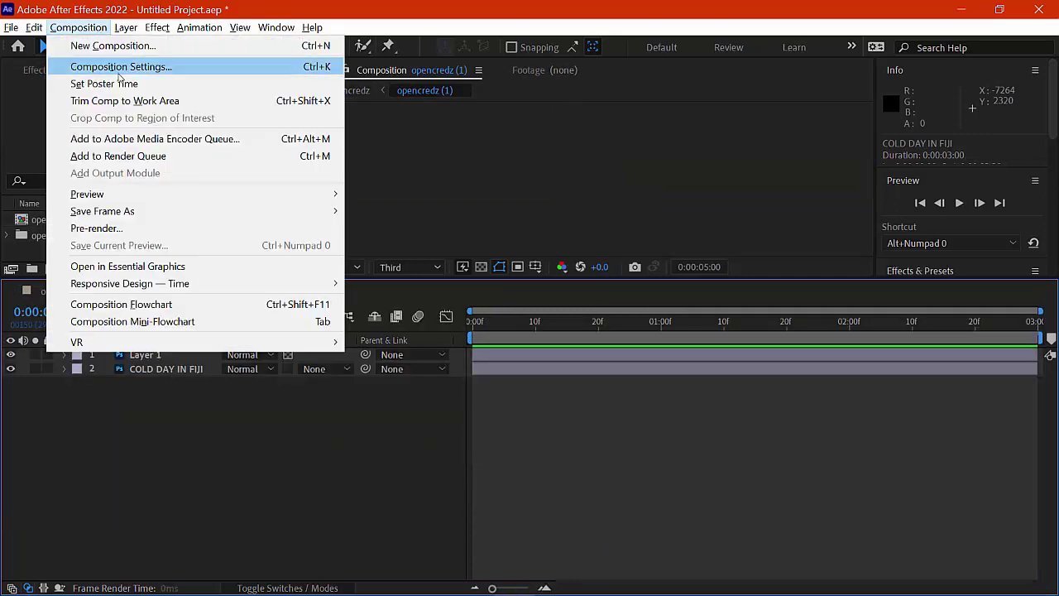
left_click(119, 67)
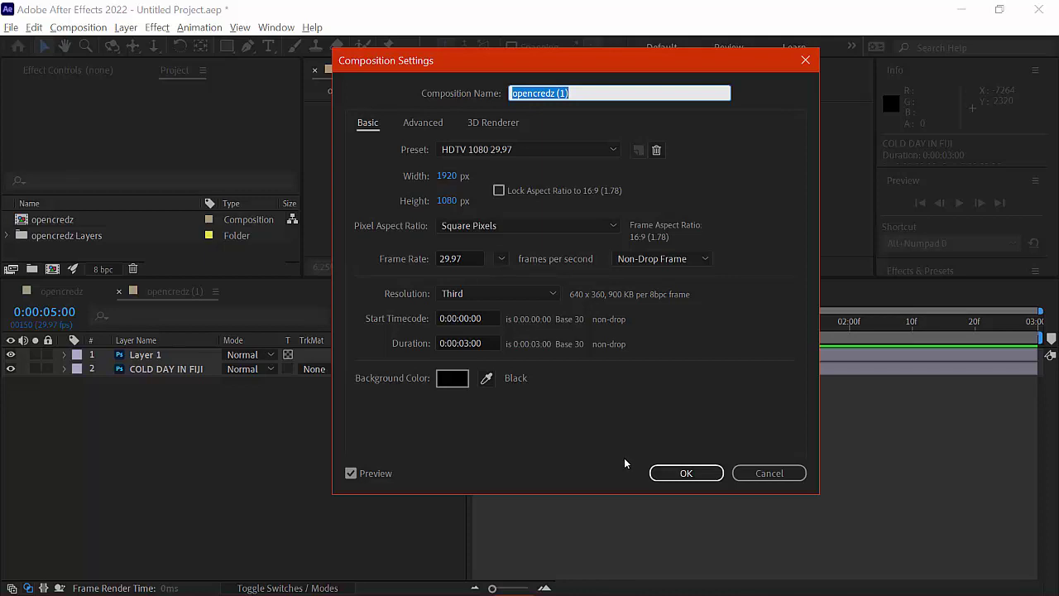
left_click(471, 343)
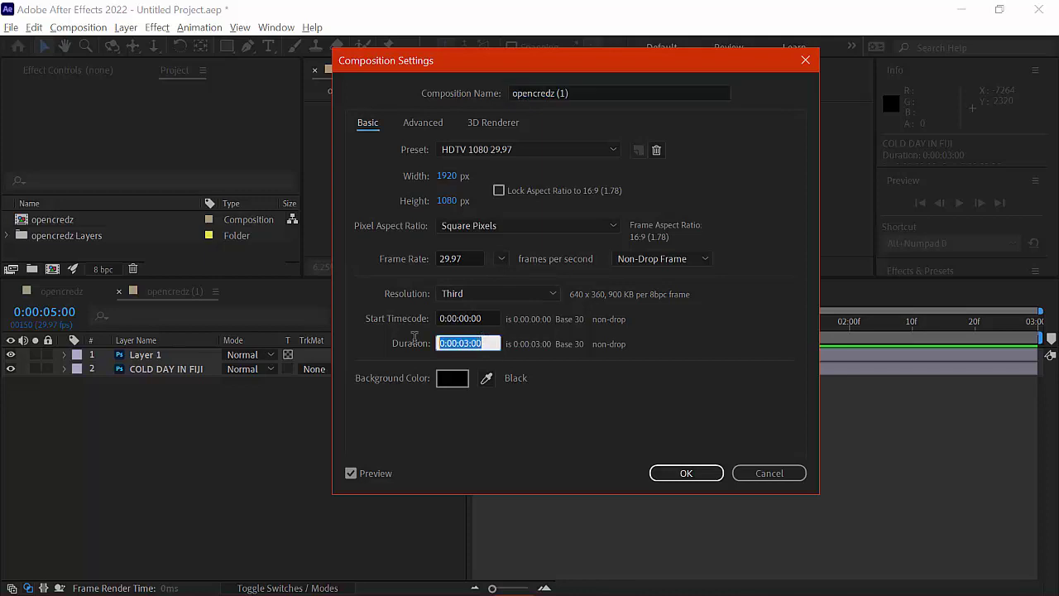
type("500")
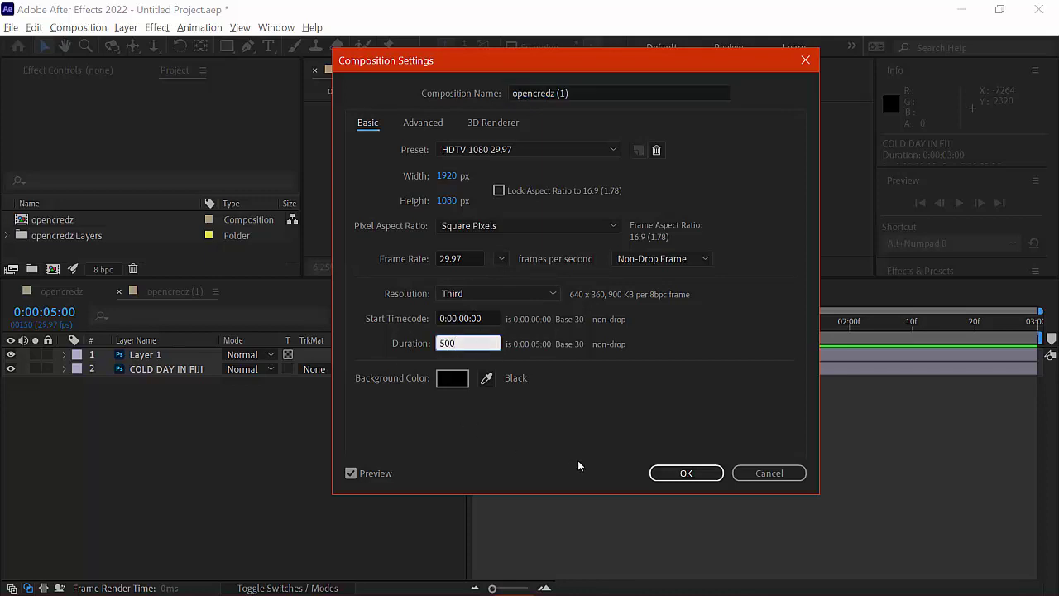
left_click(682, 472)
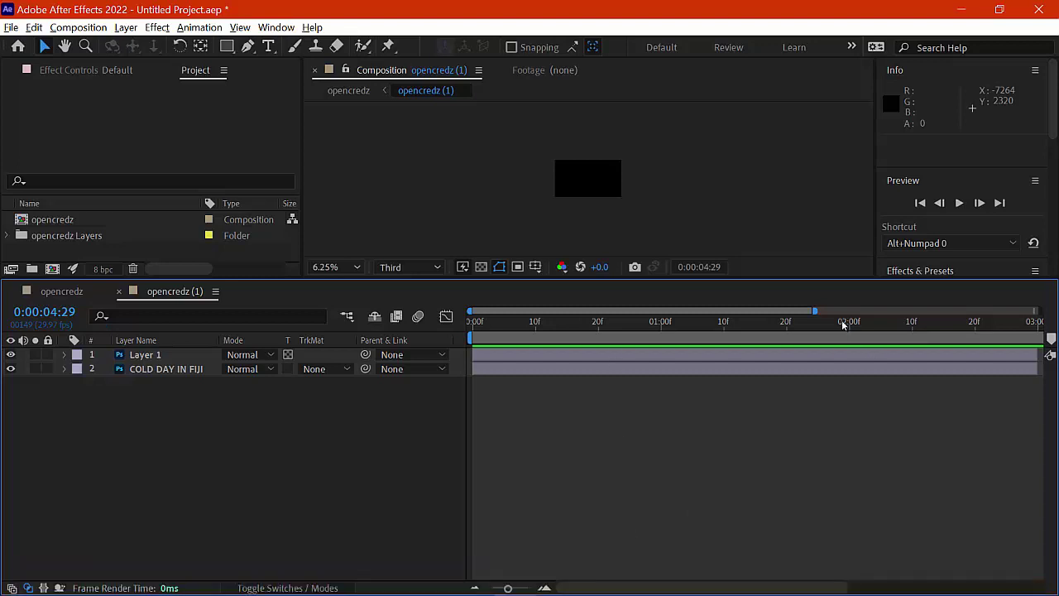
- Extend Layer 1 and COLD DAY IN FIJI to the end of opencredz (1), and the nested title layer in opencredz to 0:00:05:00
left_click_drag(815, 309, 1039, 311)
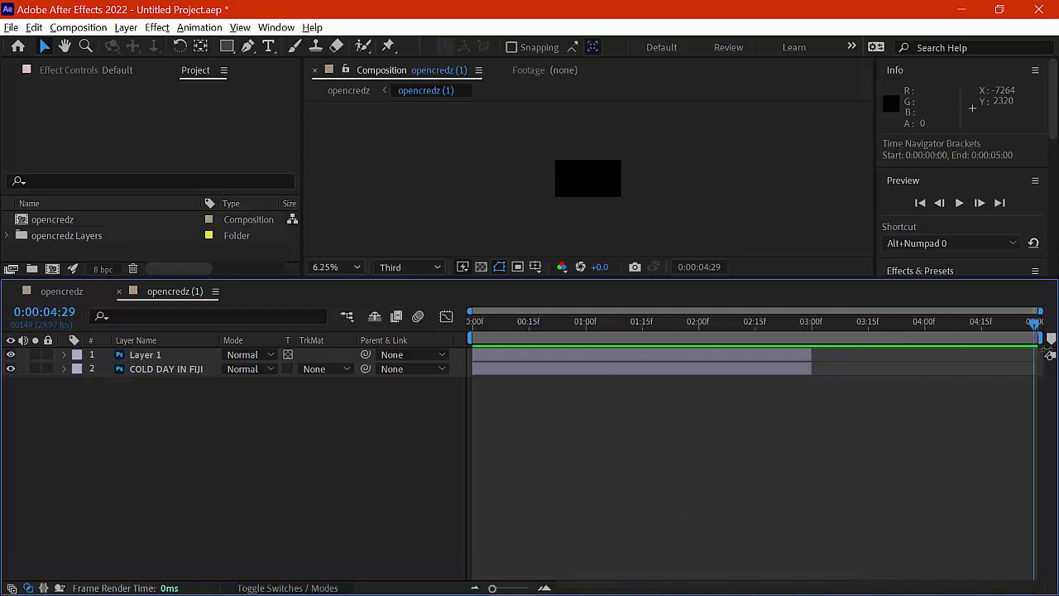
left_click(166, 369)
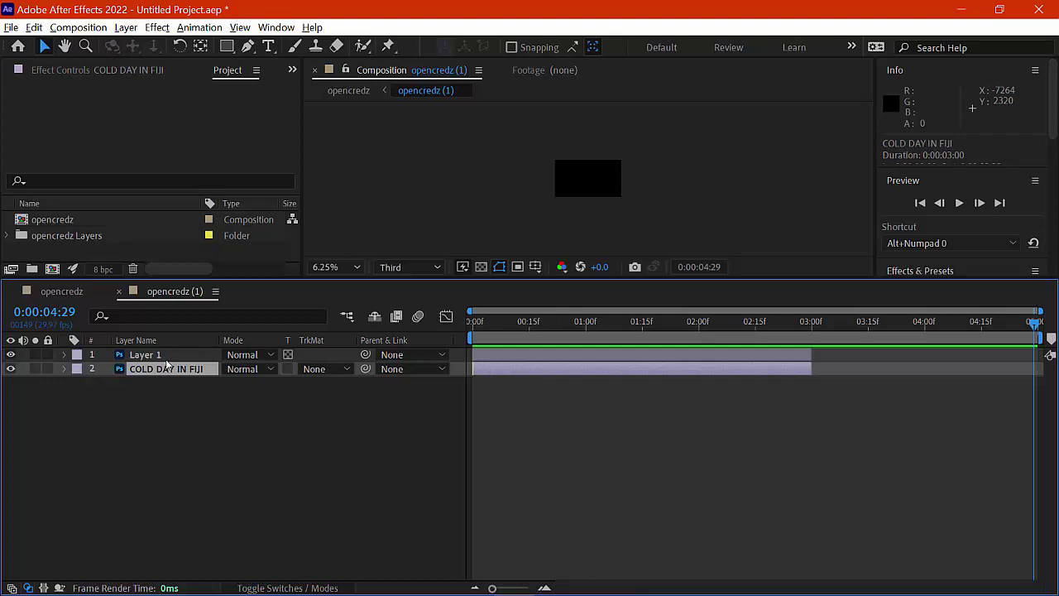
left_click(168, 355, "ctrl")
left_click_drag(813, 369, 1035, 392)
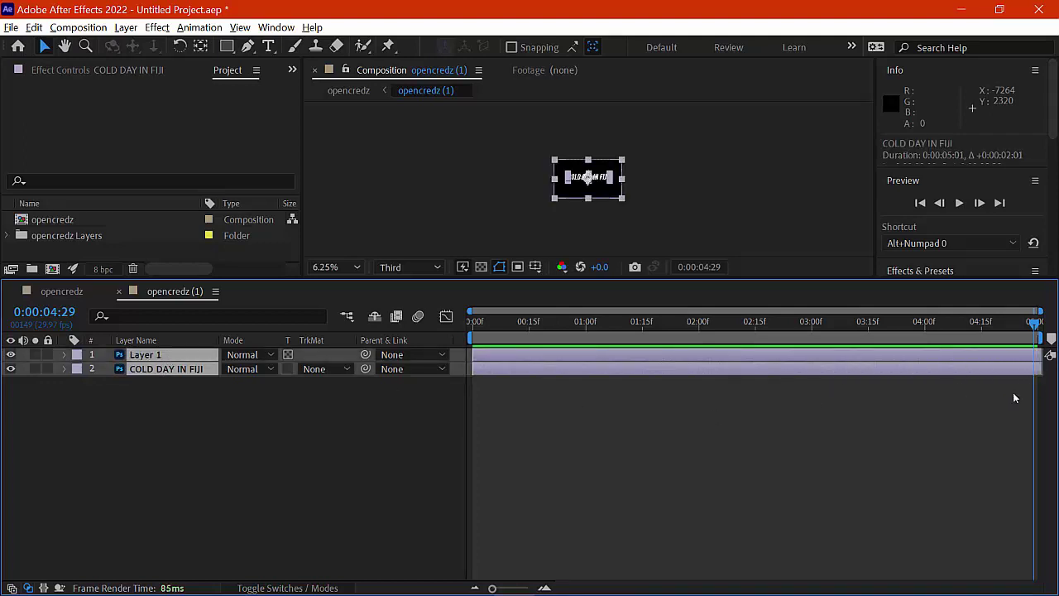
left_click(62, 291)
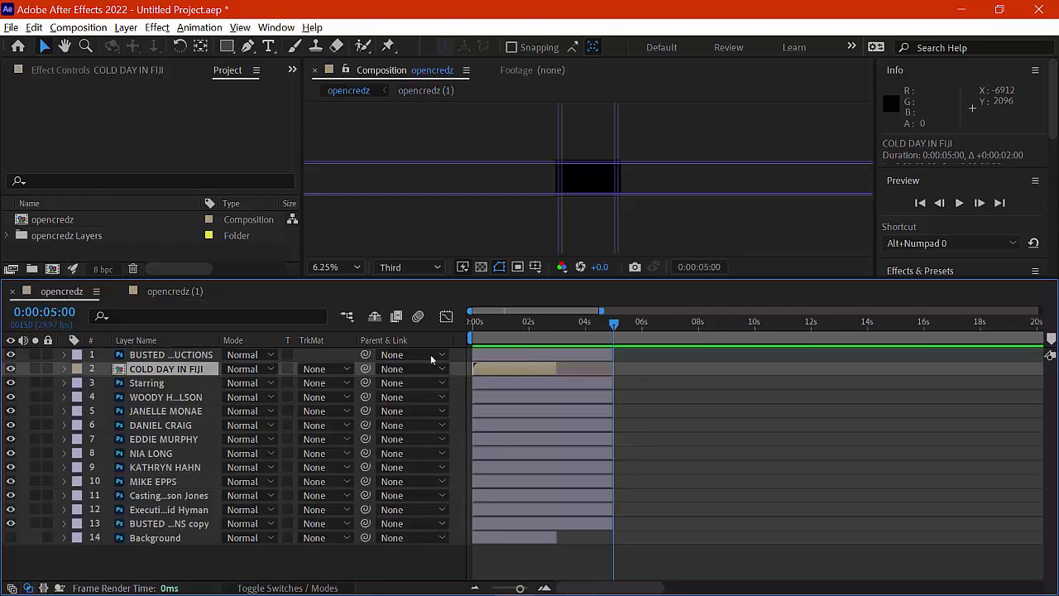
left_click_drag(557, 368, 613, 372)
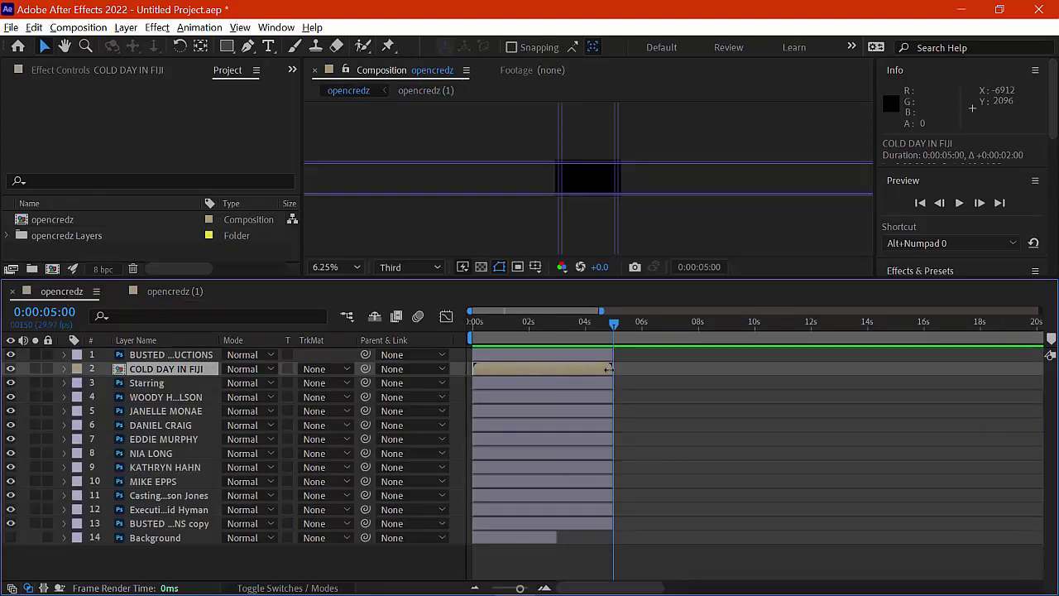
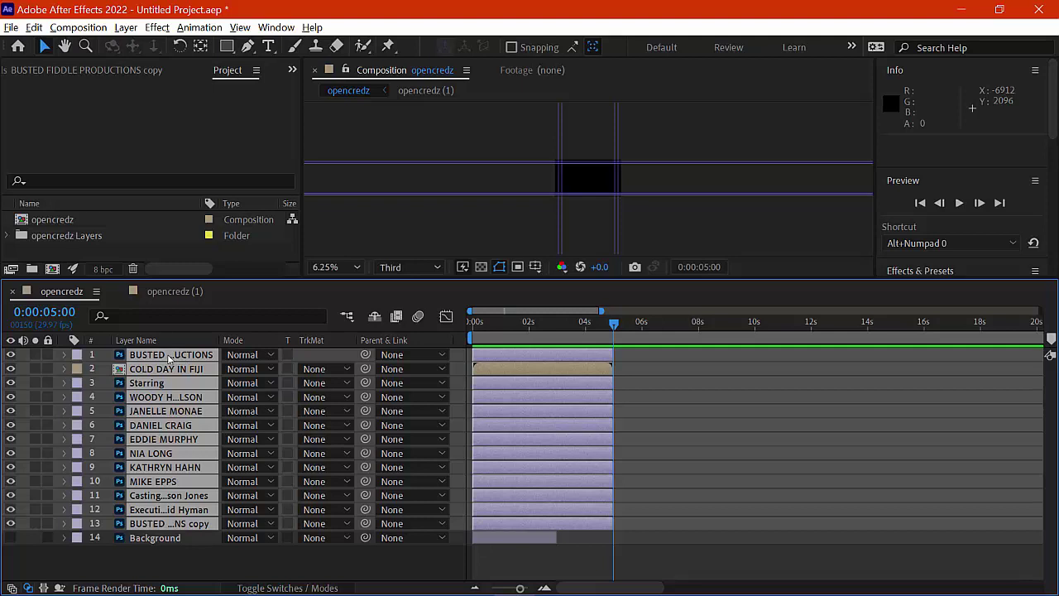
- Reveal the Opacity property of layers 1 through 13 and return the current time to 0:00:00:00
key("t")
scroll(168, 357, "down", 5)
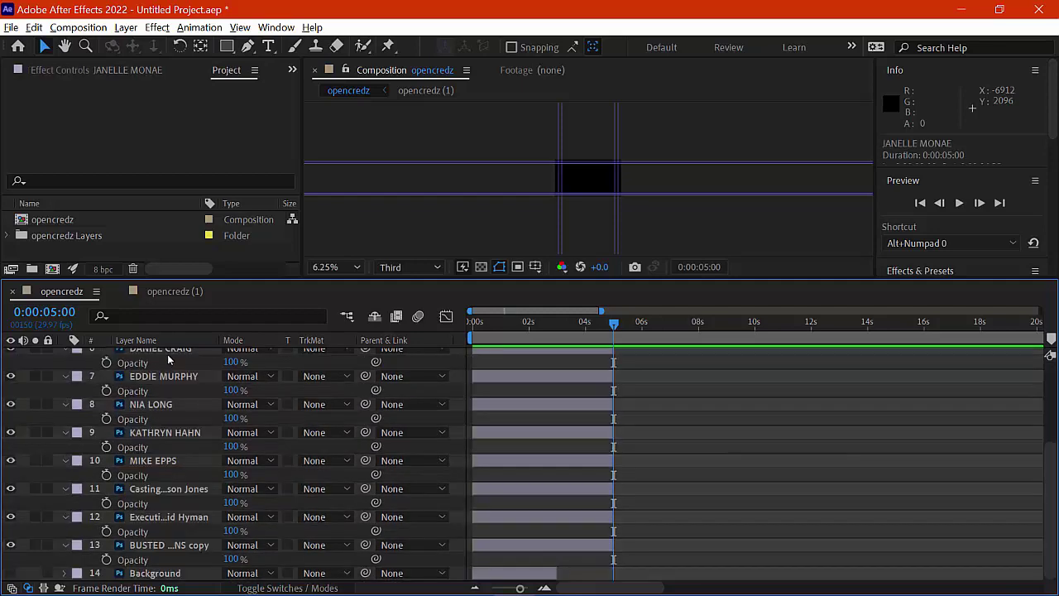
scroll(183, 374, "up", 5)
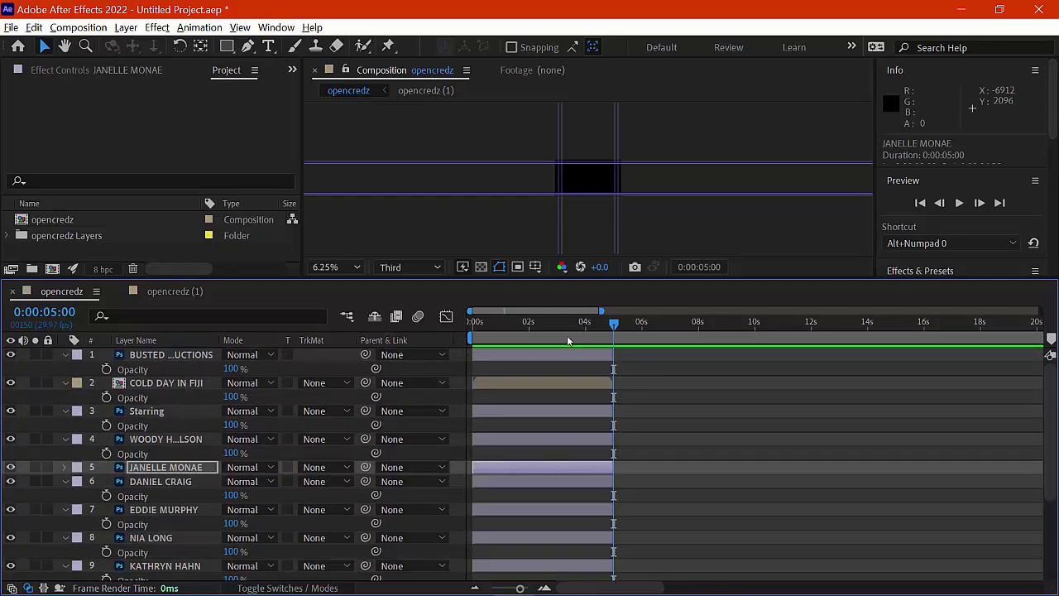
left_click(529, 321)
left_click(476, 315)
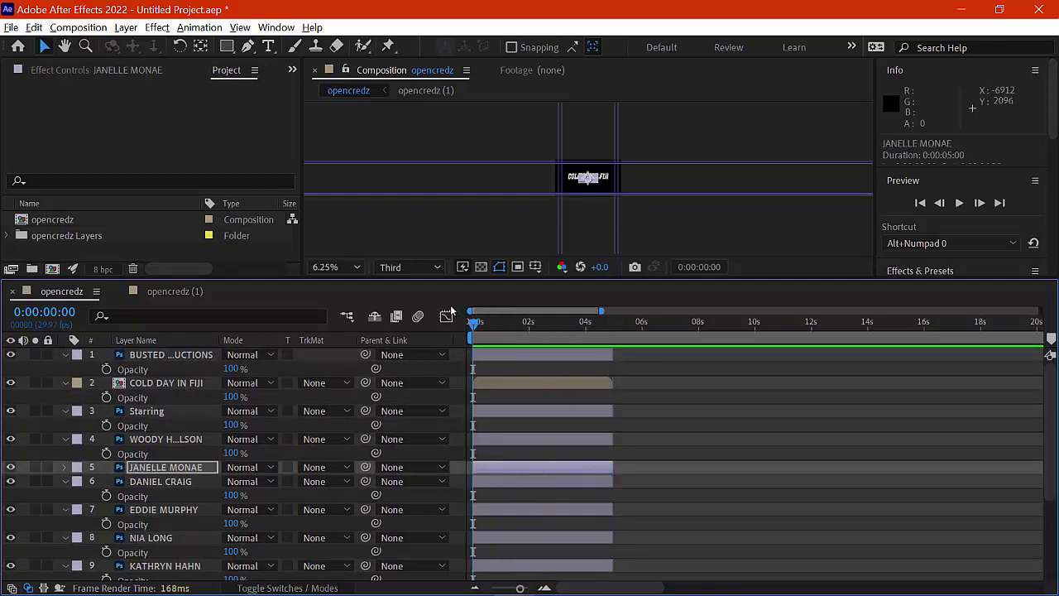
- Set Opacity keyframes at 100% on layers 1 through 13 at 0:00:00:15
left_click(184, 356)
scroll(192, 379, "down", 5)
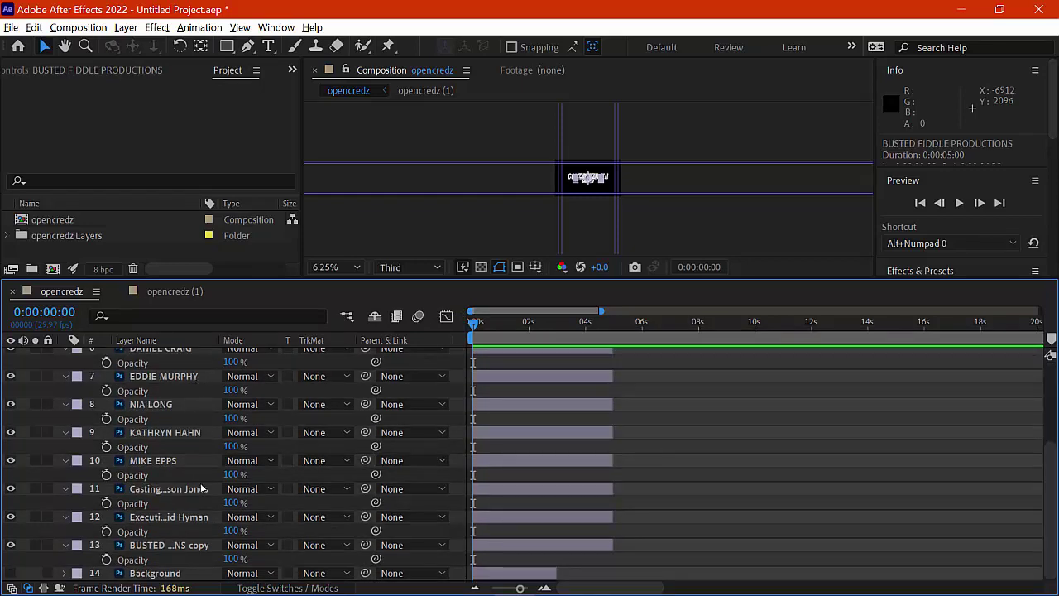
left_click(179, 548, "shift")
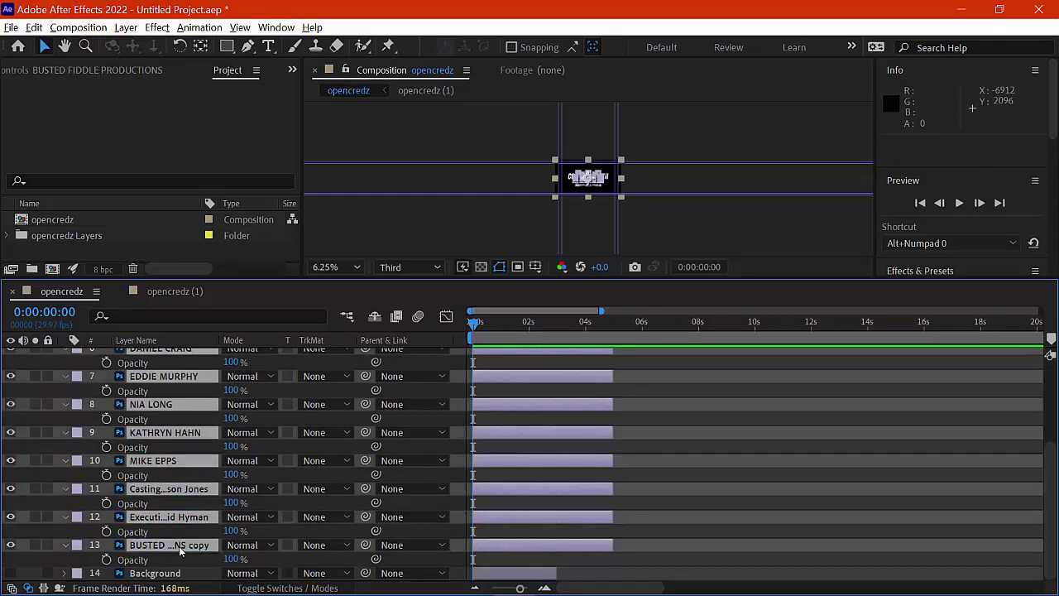
scroll(201, 497, "up", 5)
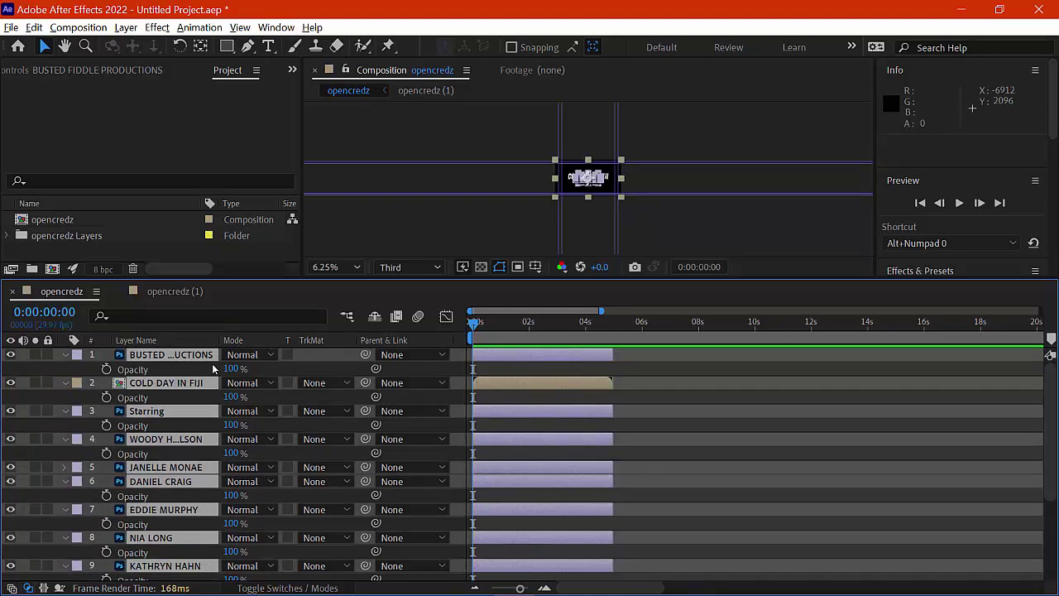
left_click(68, 313)
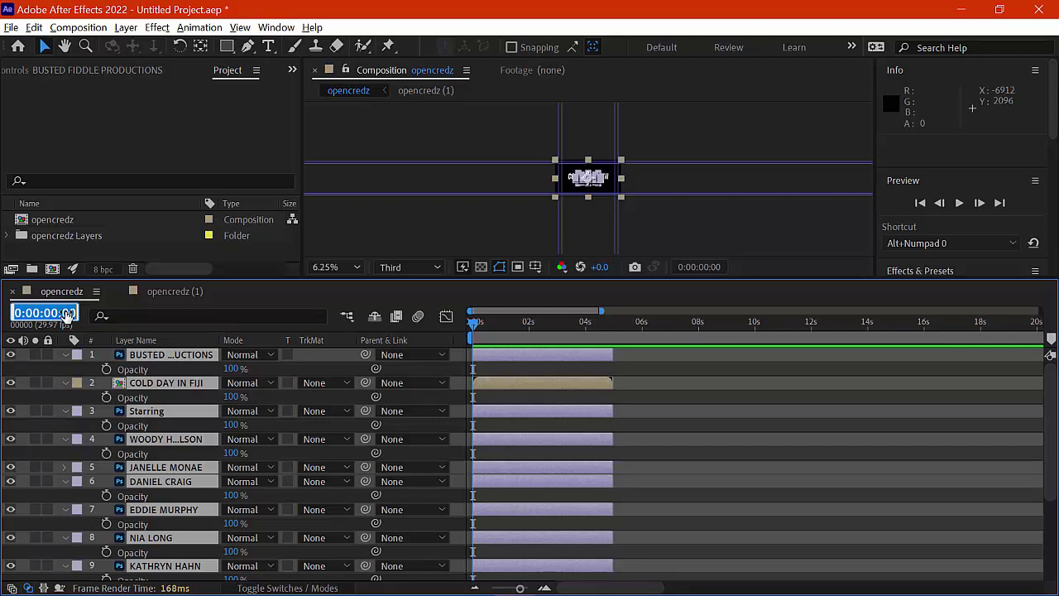
type("15")
key("Return")
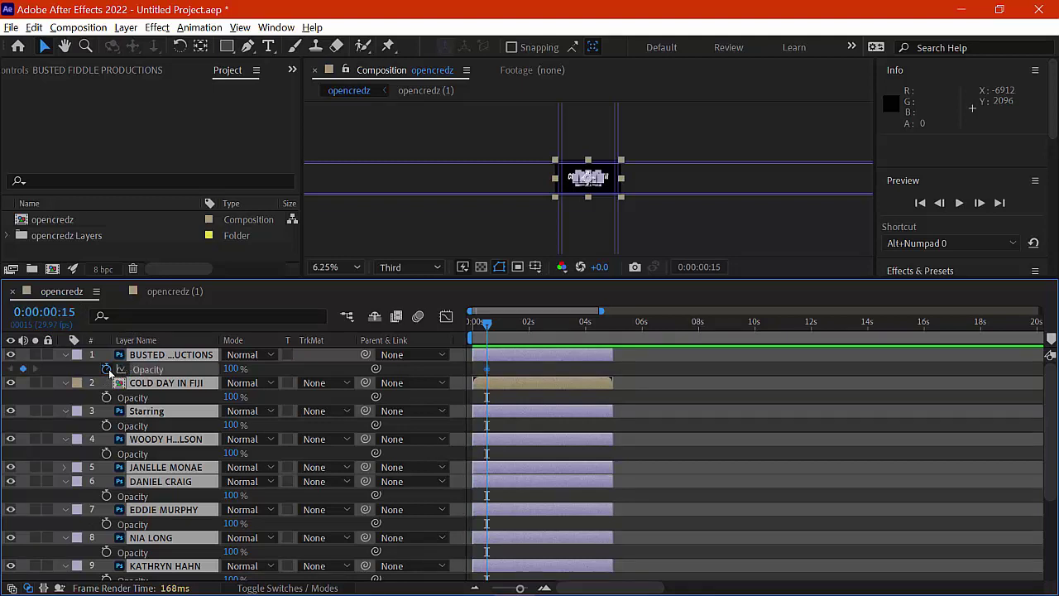
key("alt+shift+t")
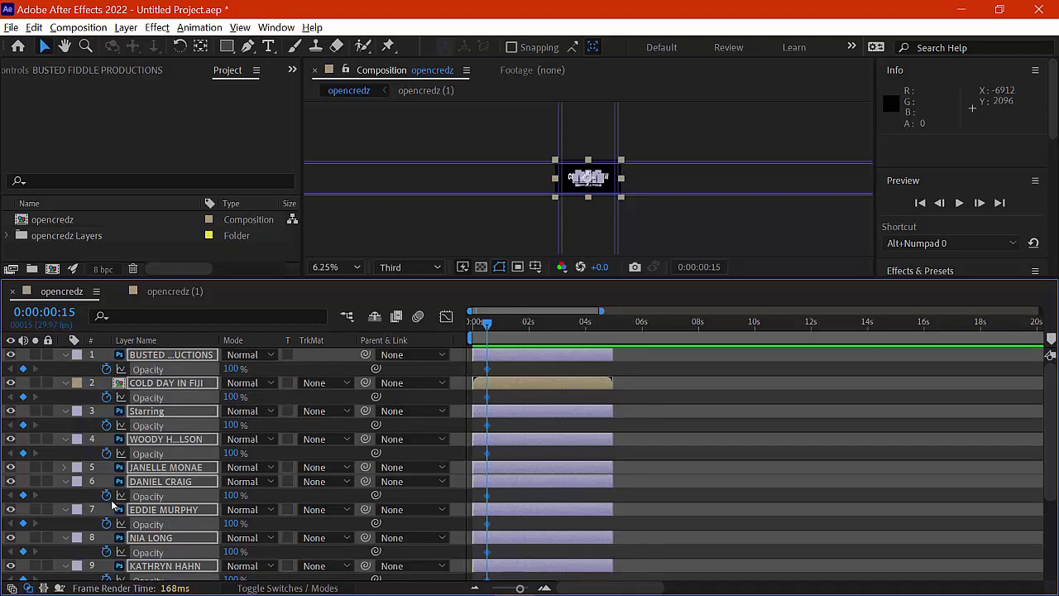
- Isolate the Opacity property on all selected layers, including layer 5, and check that each one has its keyframe
left_click(64, 467)
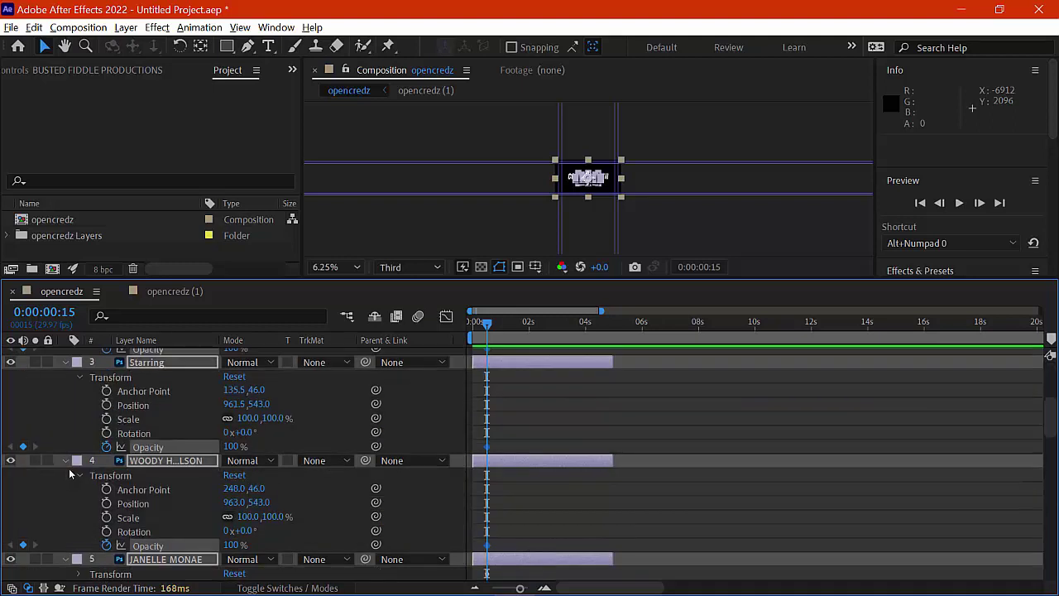
scroll(70, 468, "down", 4)
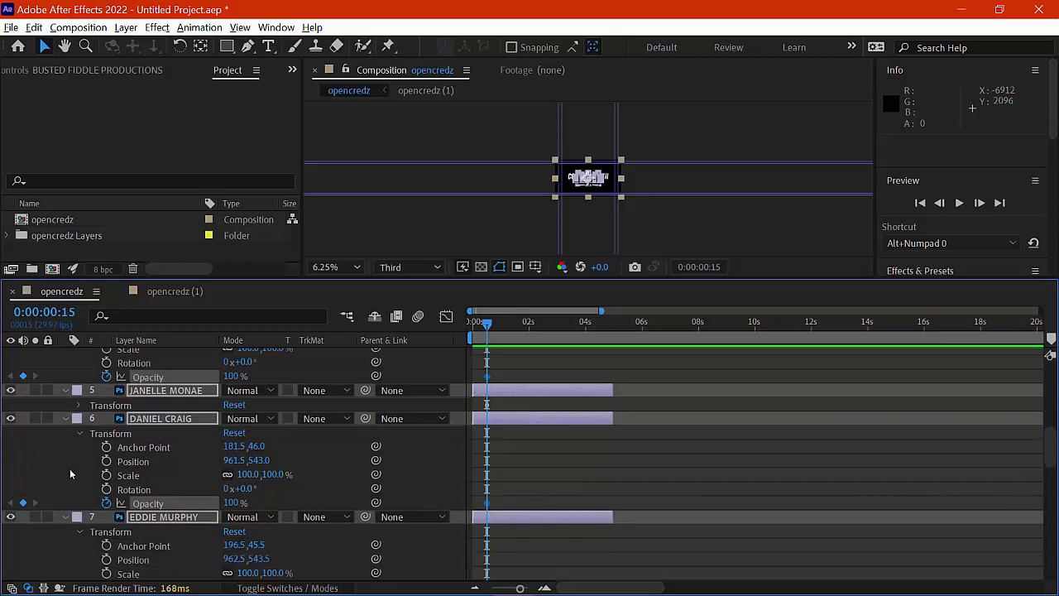
scroll(71, 468, "up", 4)
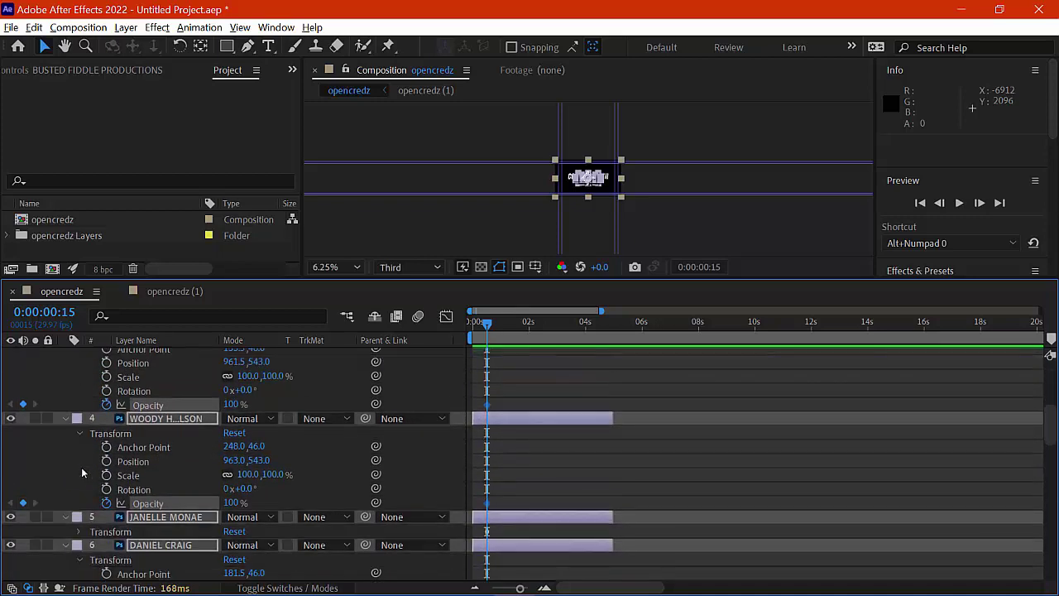
scroll(83, 467, "up", 1)
scroll(83, 467, "down", 1)
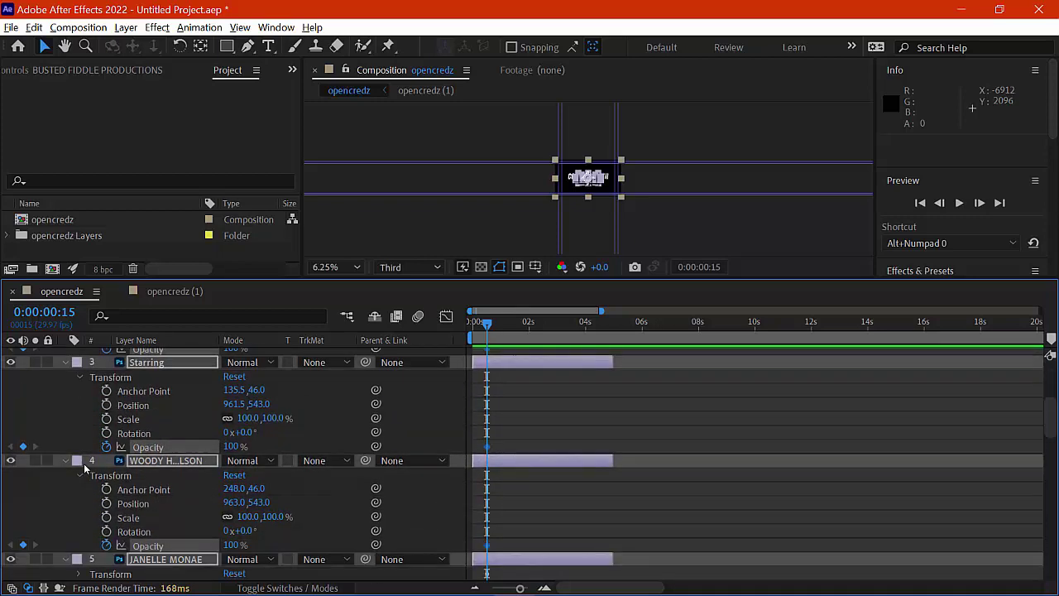
scroll(83, 468, "down", 2)
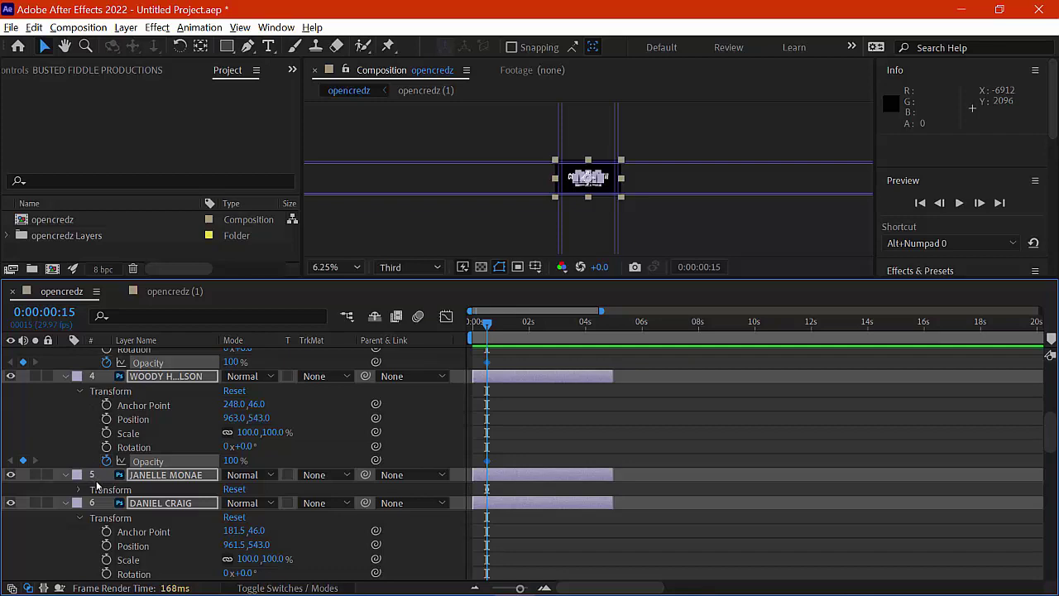
key("t")
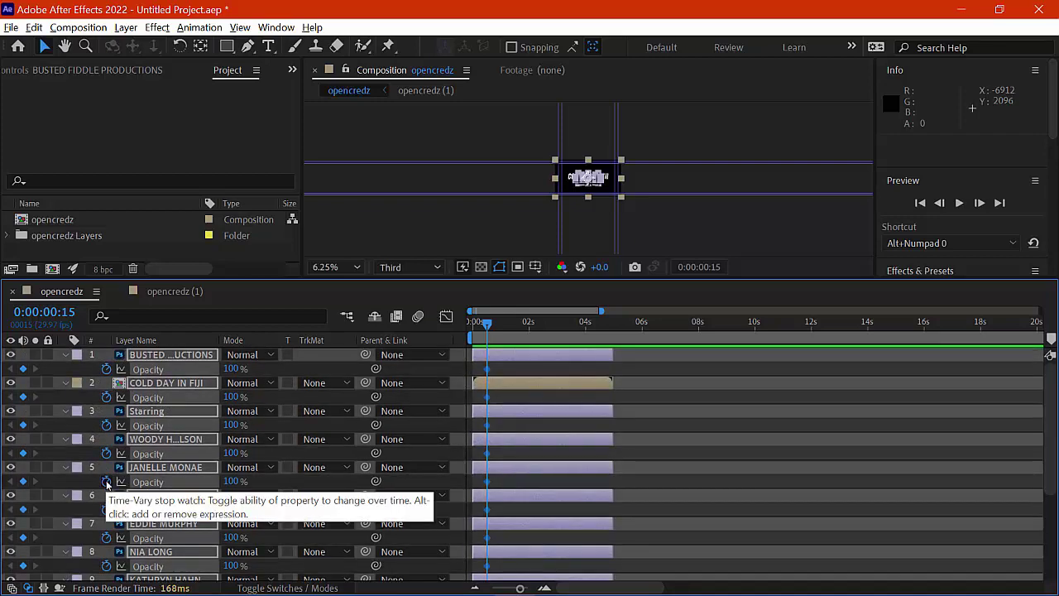
scroll(106, 484, "down", 4)
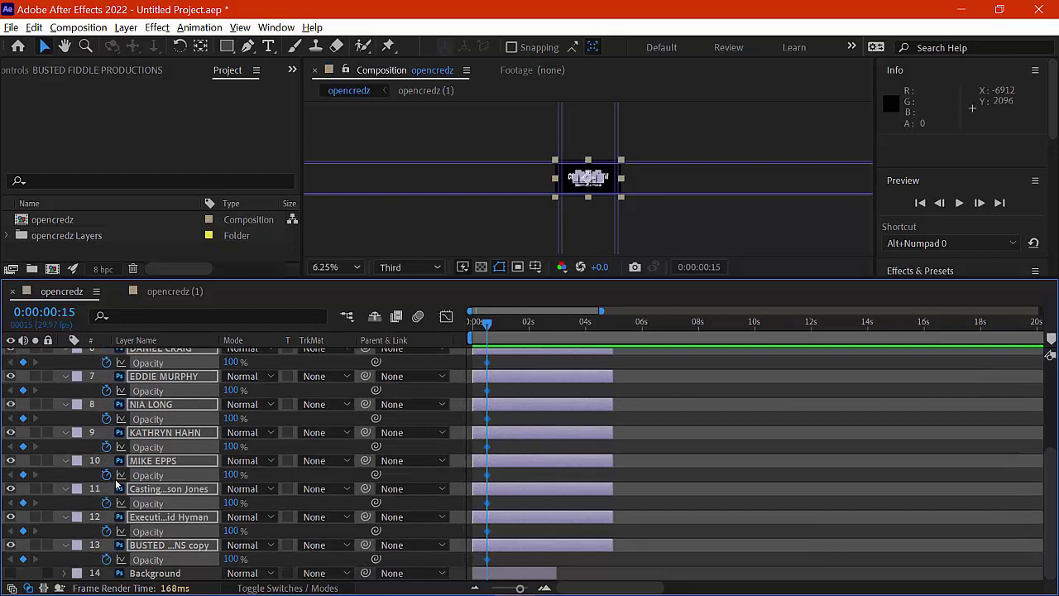
scroll(116, 484, "up", 4)
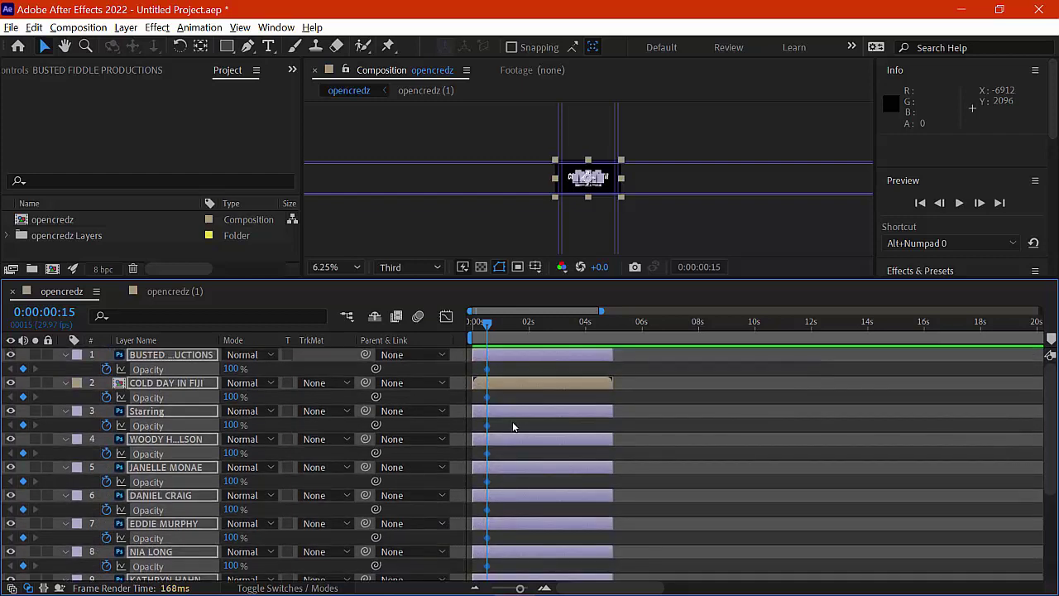
scroll(510, 428, "down", 4)
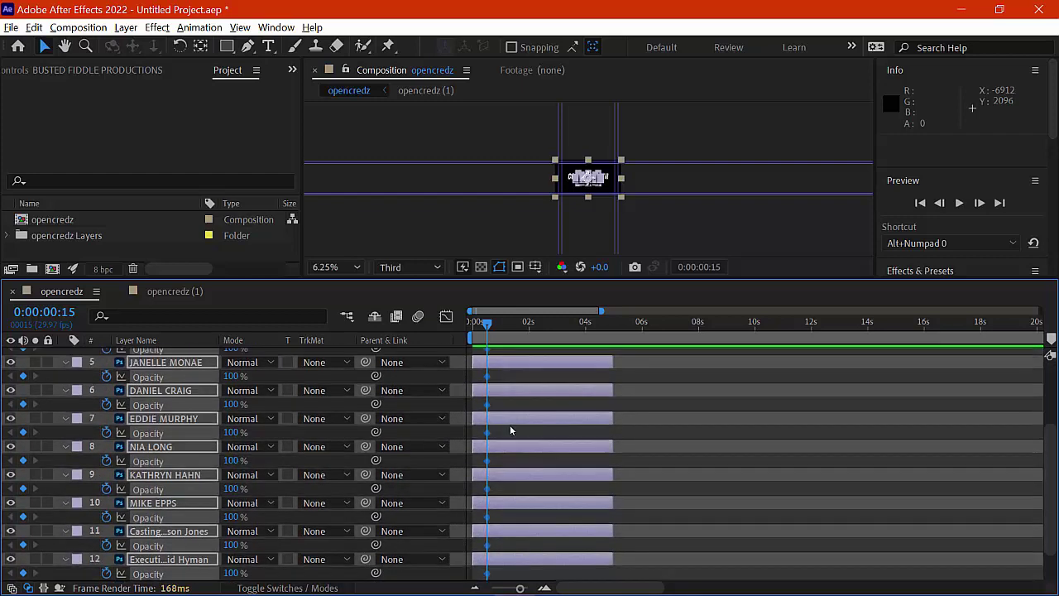
scroll(510, 430, "up", 4)
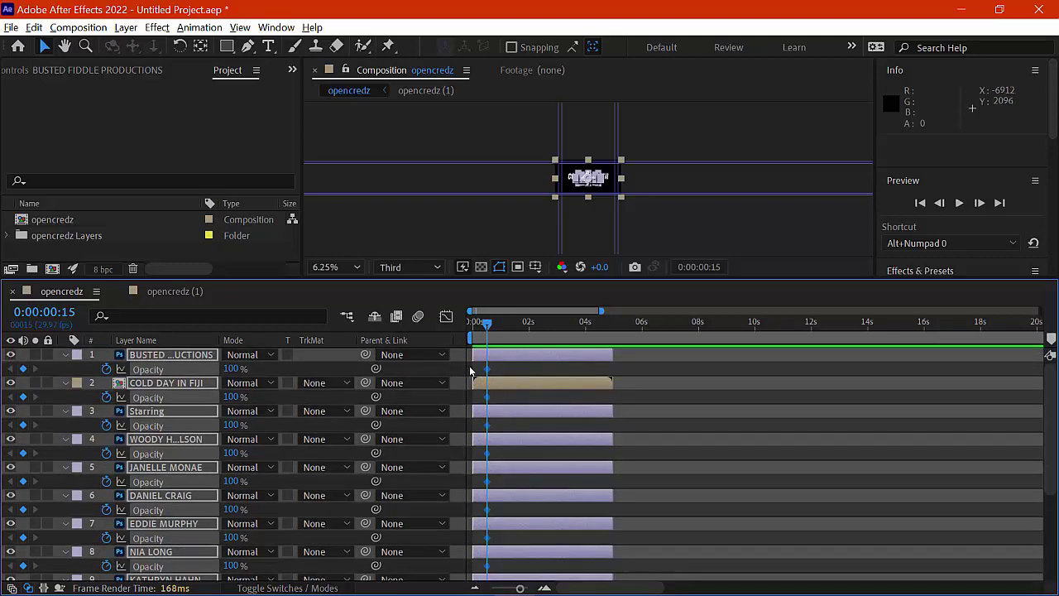
- Set the Opacity of layers 1 through 13 to 0% at 0:00:00:00 to start the fade-in
left_click_drag(488, 325, 471, 326)
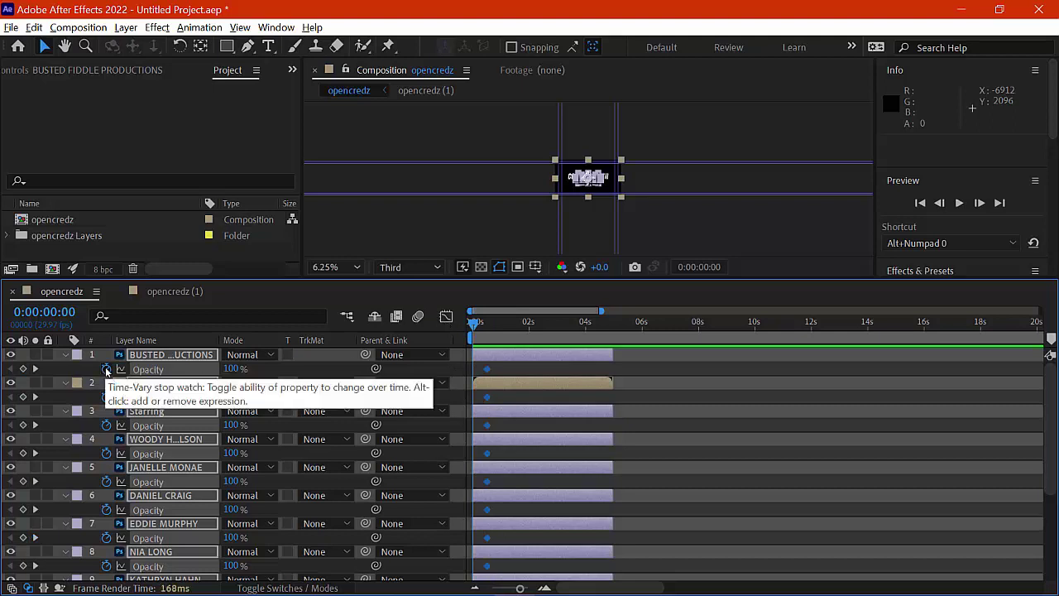
left_click(106, 369)
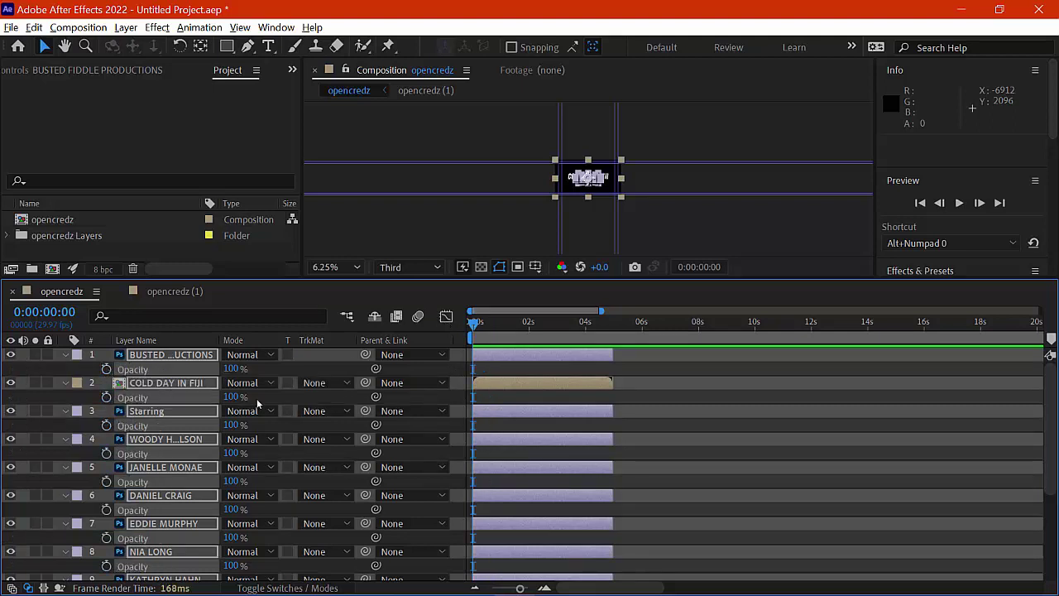
key("ctrl+z")
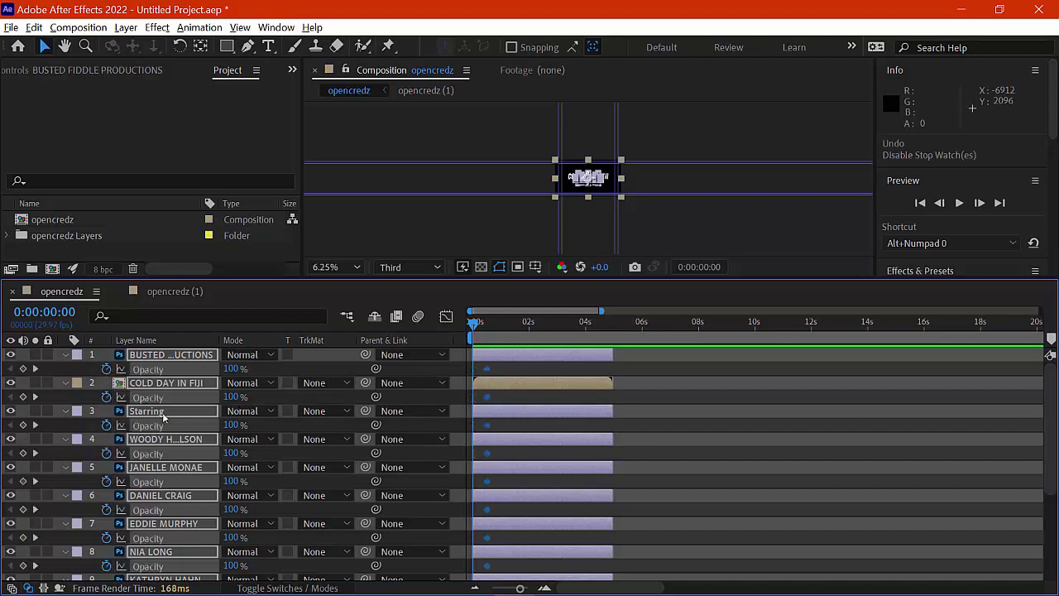
left_click(234, 370)
type("0")
key("Return")
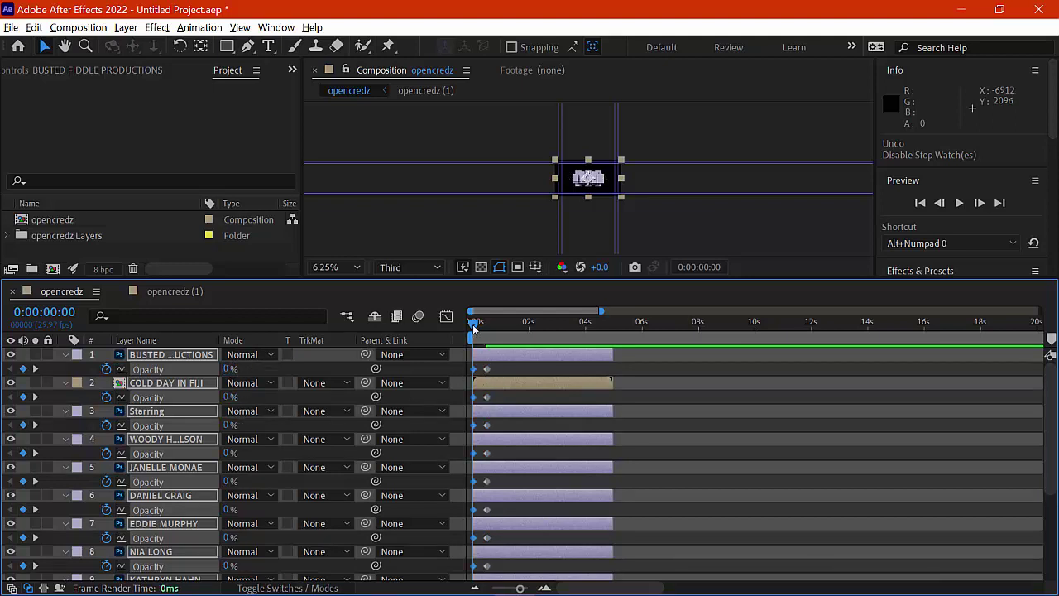
- Add Opacity keyframes holding 100% on the selected layers at 0:00:04:15
left_click_drag(474, 327, 598, 323)
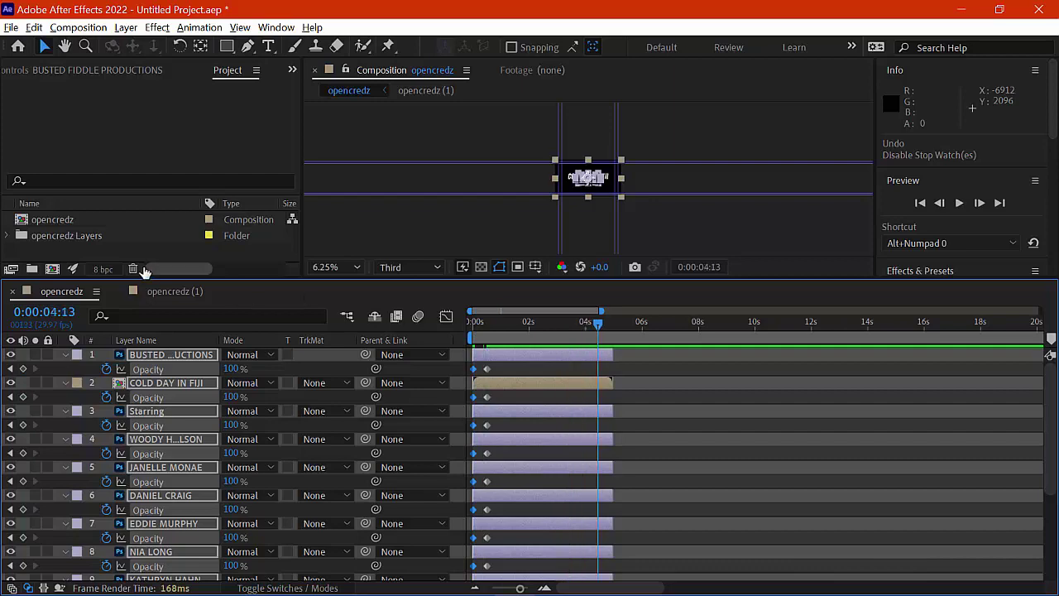
key("Page_Down")
key("Page_Down")
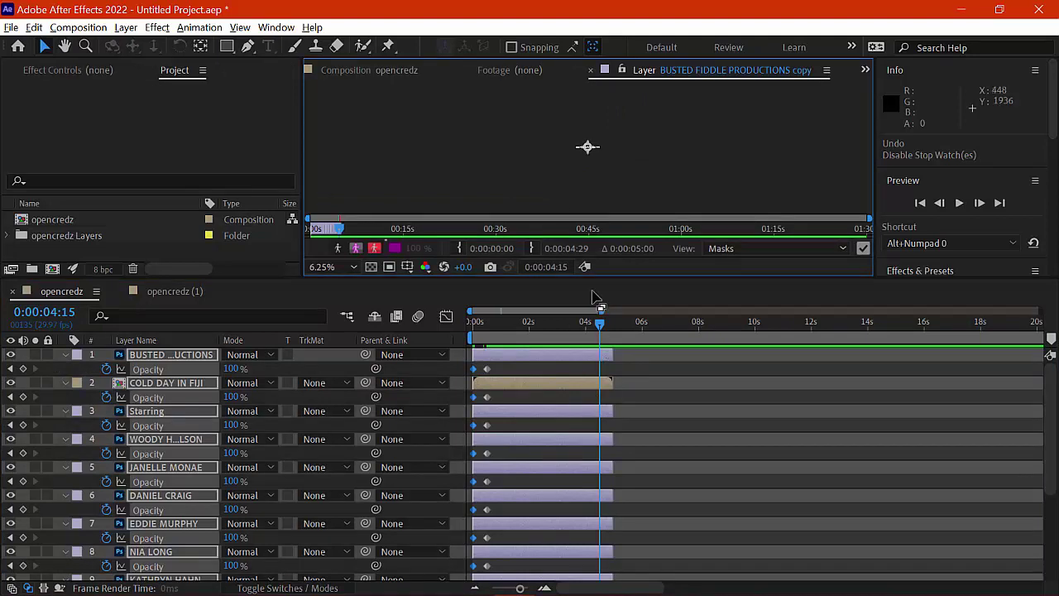
left_click(591, 71)
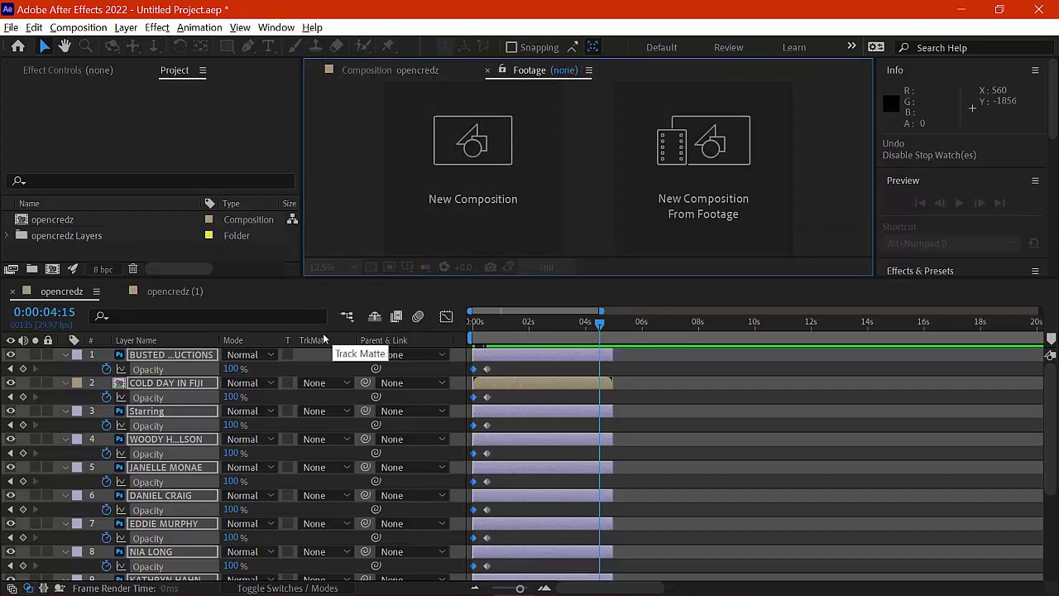
left_click(23, 369)
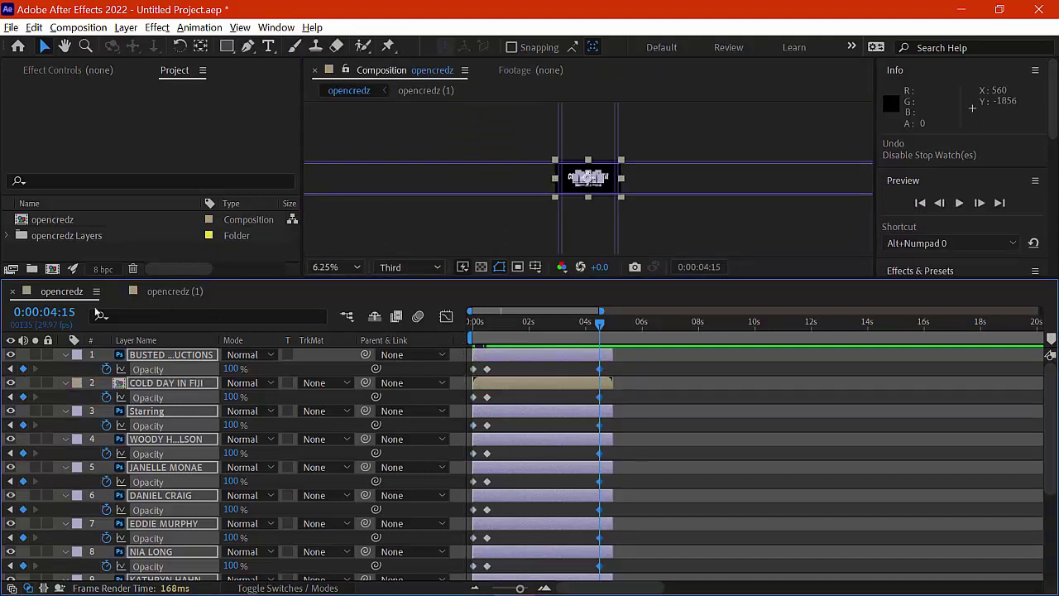
left_click(58, 314)
type("420")
key("Return")
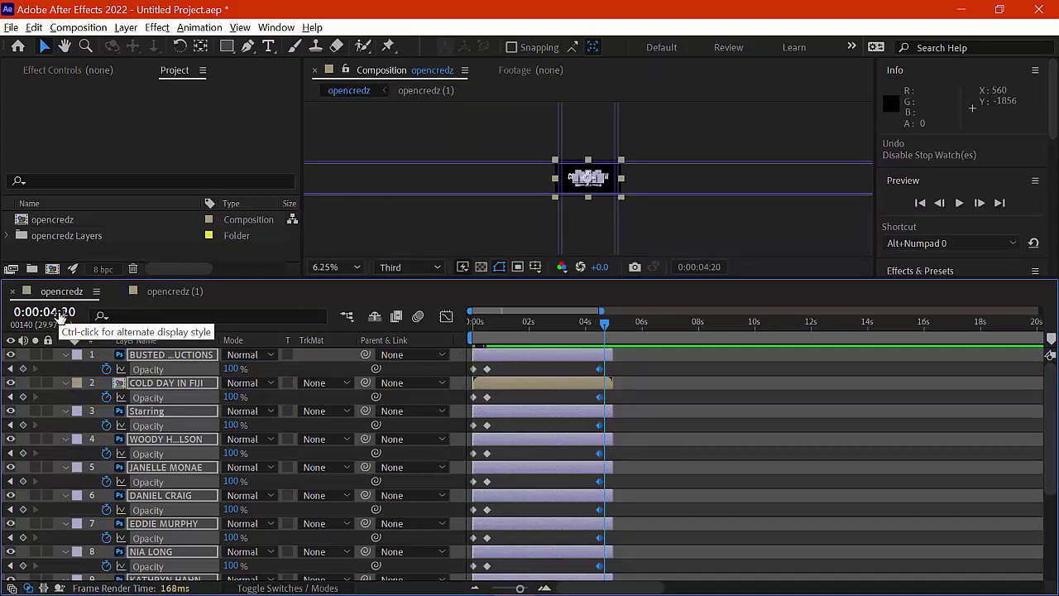
key("KP_Enter")
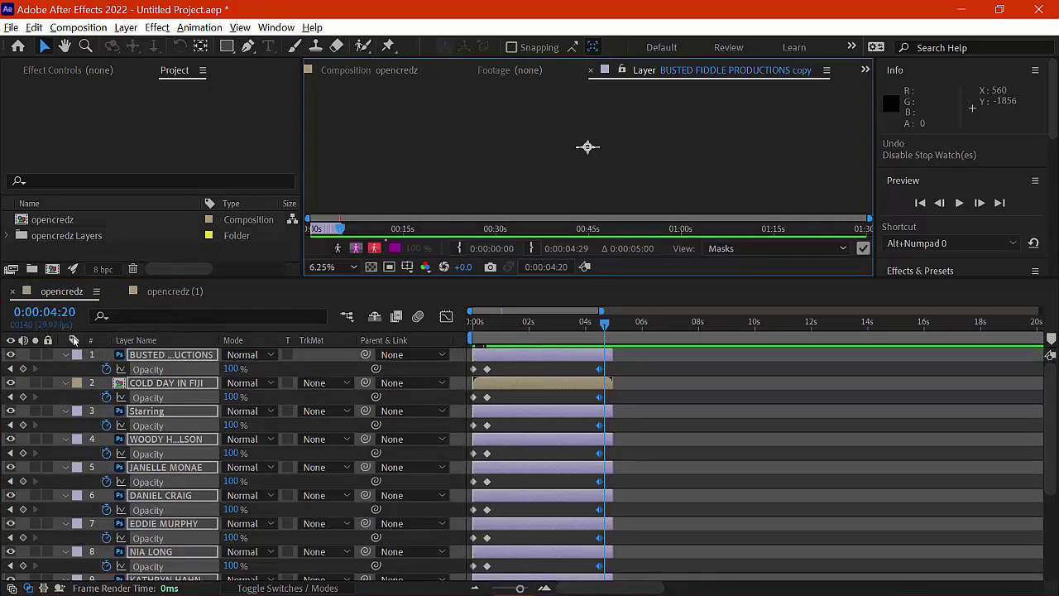
- Set the Opacity of the selected layers to 0% at 0:00:05:00 to complete the fade-out
left_click(60, 314)
type("500")
key("Return")
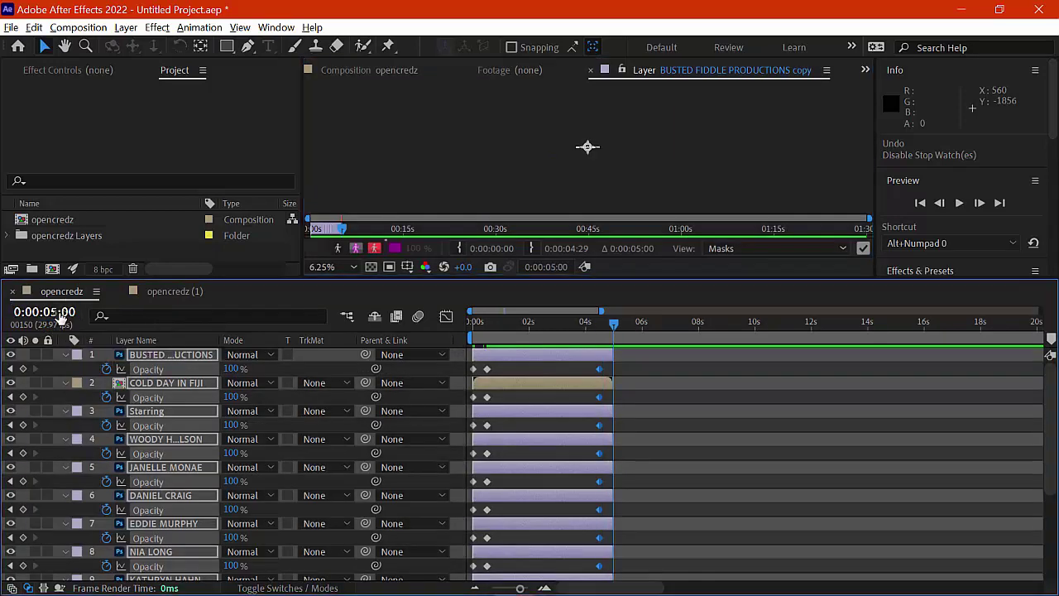
left_click(589, 70)
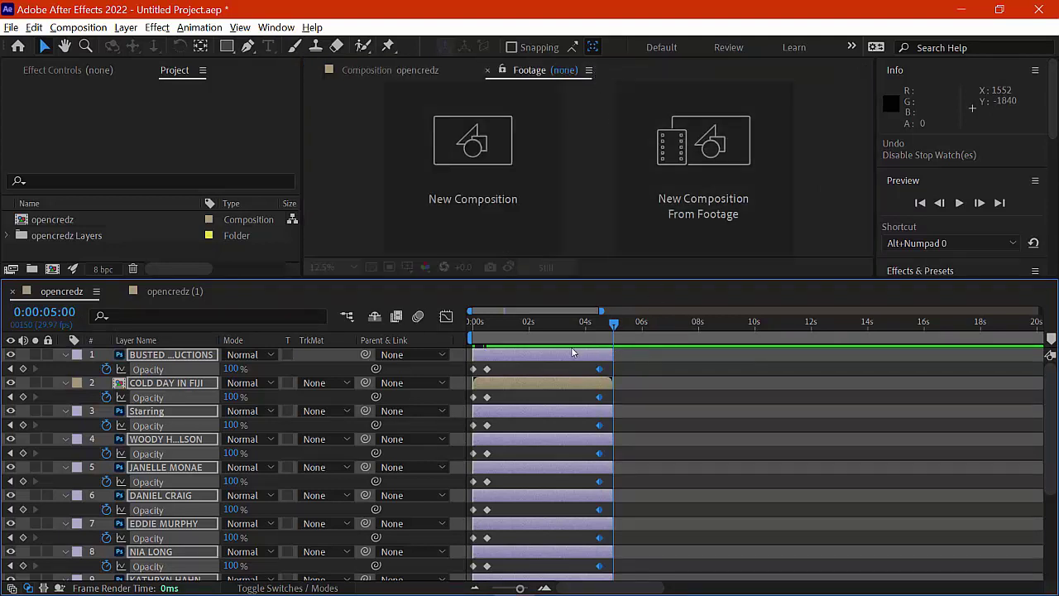
left_click(234, 369)
key("Return")
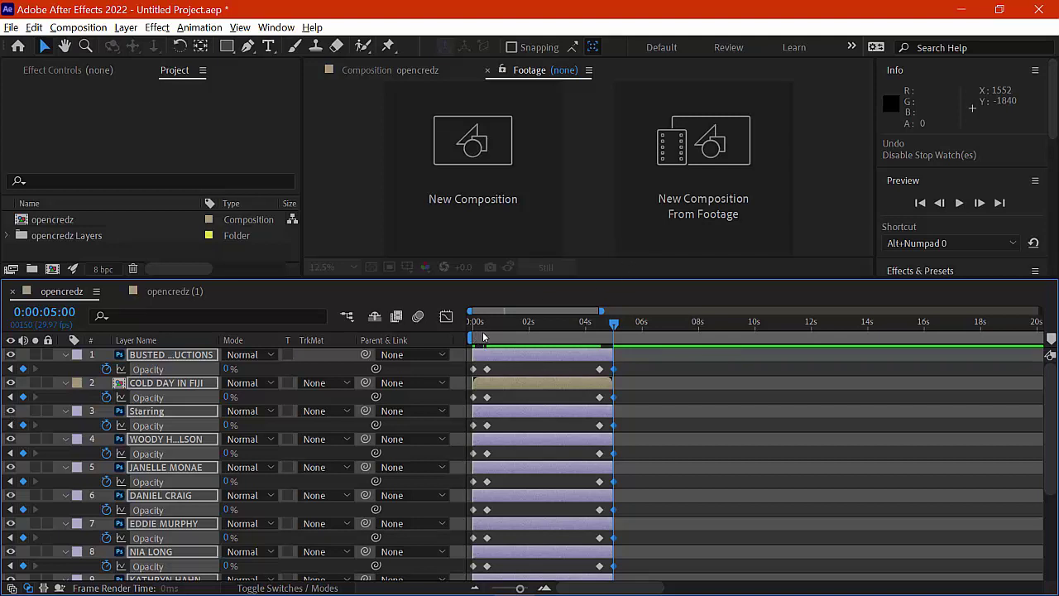
- Show the opencredz composition in the viewer again and return the current time to 0:00:00:00
left_click_drag(484, 337, 507, 337)
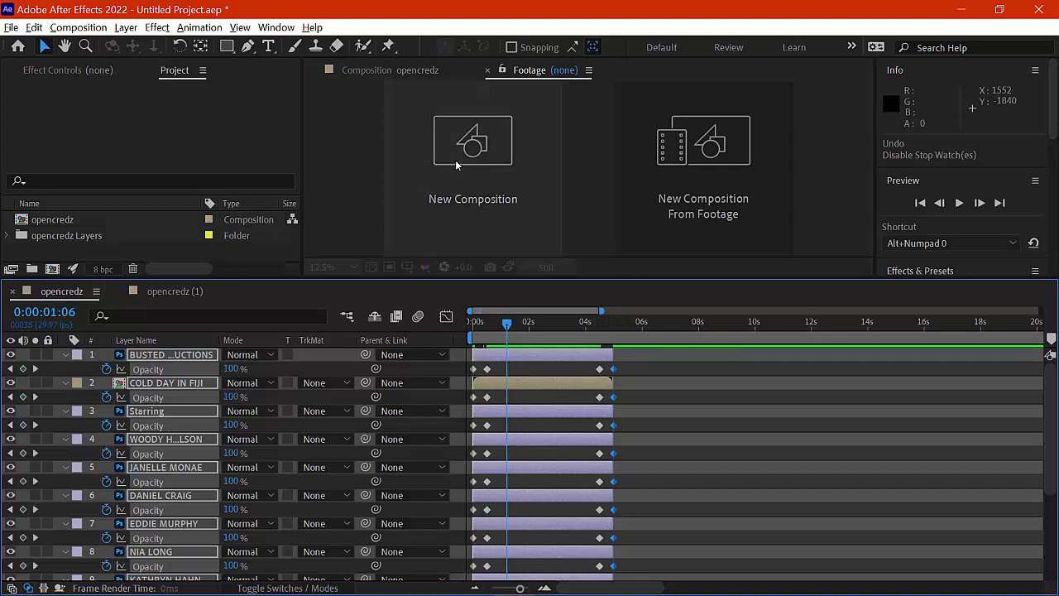
left_click(390, 70)
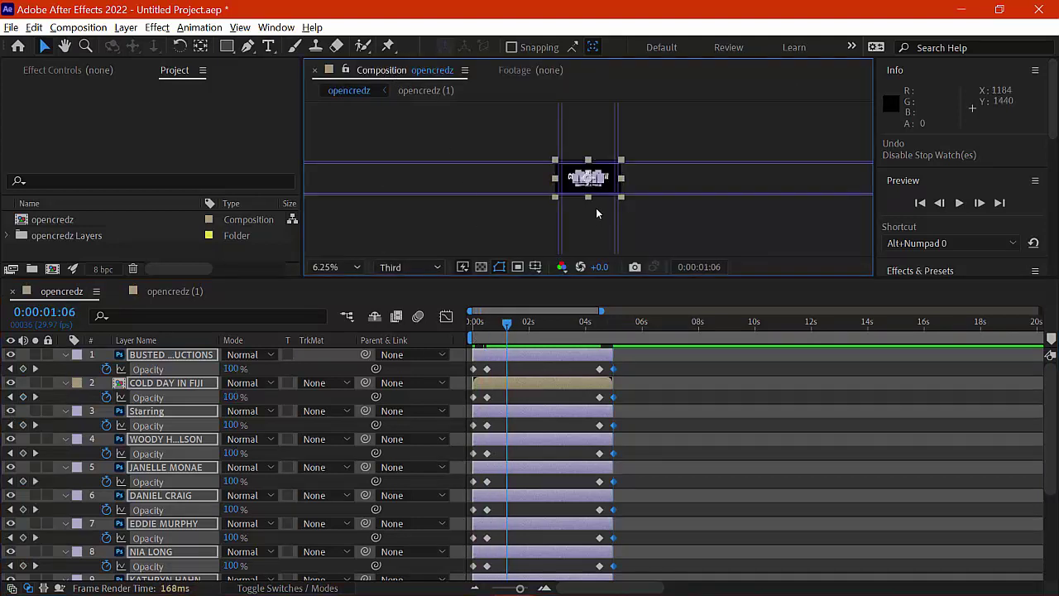
left_click_drag(507, 323, 446, 344)
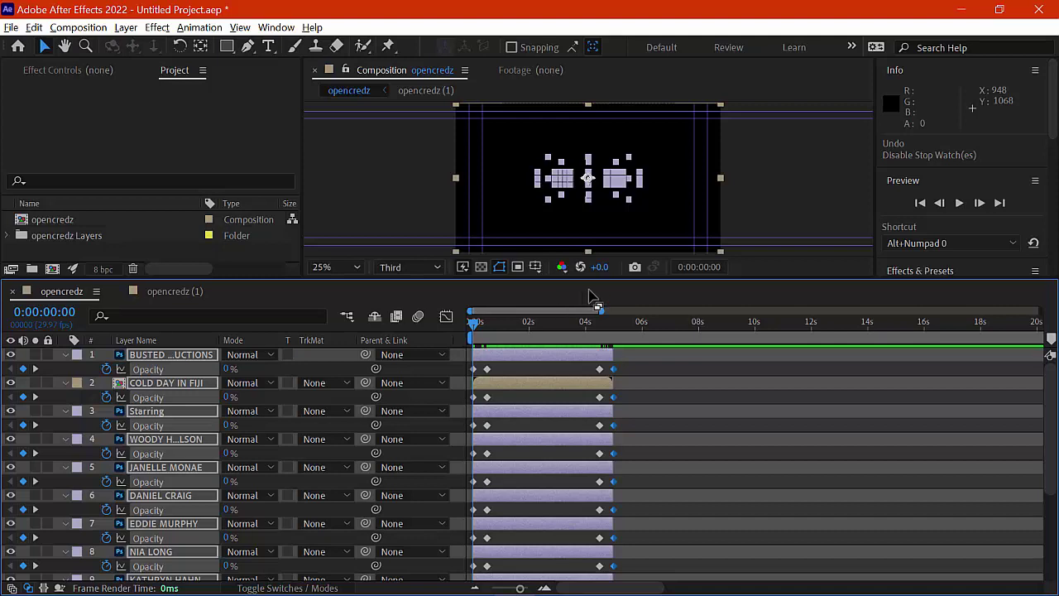
- Fit the full 1:30 duration in the timeline and collapse all layer properties, leaving only layer 13, the BUSTED FIDDLE PRODUCTIONS copy, selected
left_click_drag(602, 313, 1040, 311)
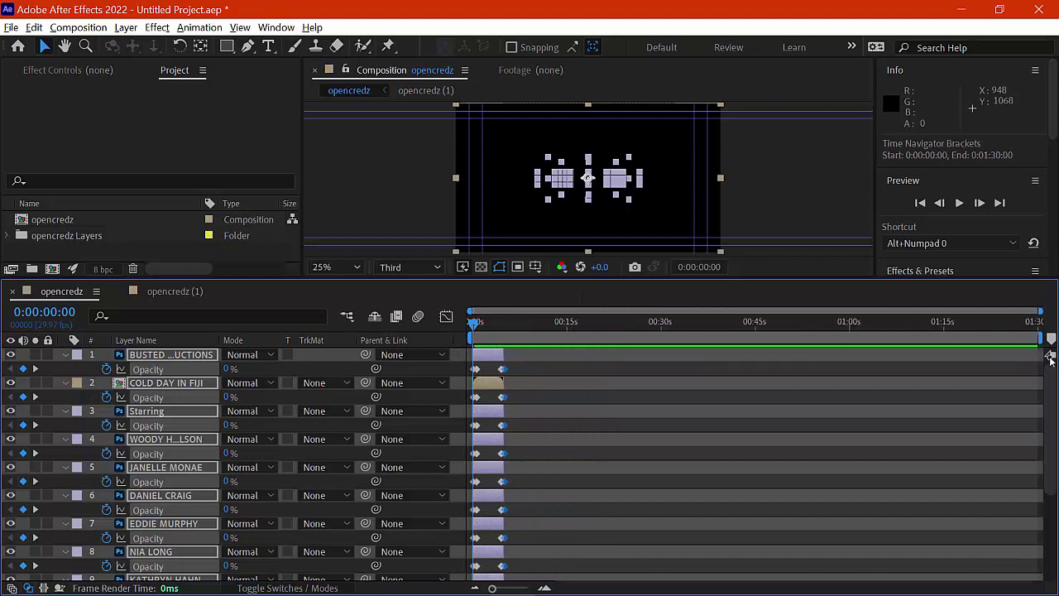
left_click(66, 358)
left_click(189, 559)
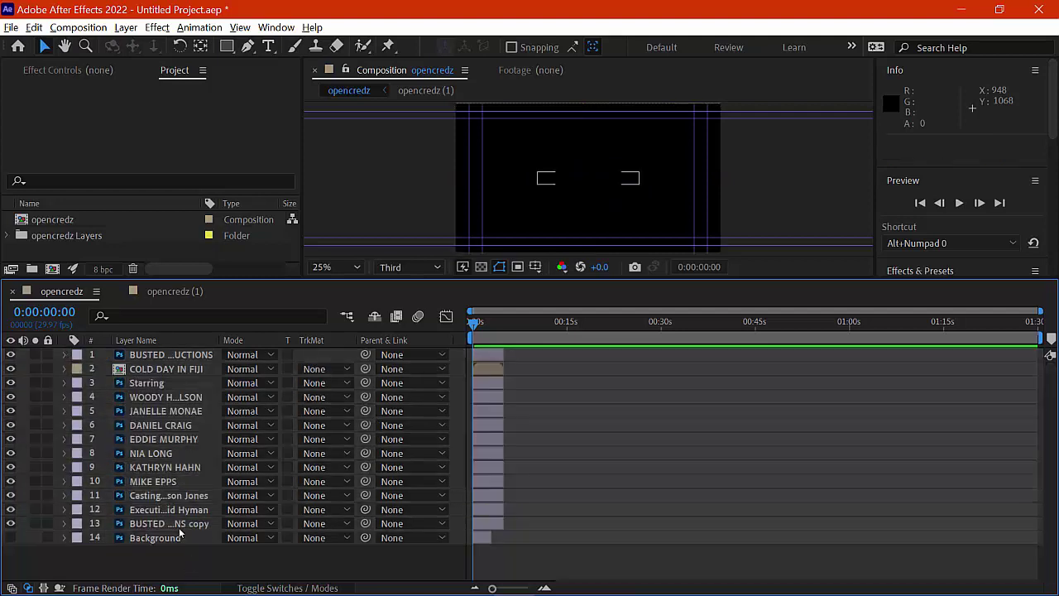
left_click(175, 525)
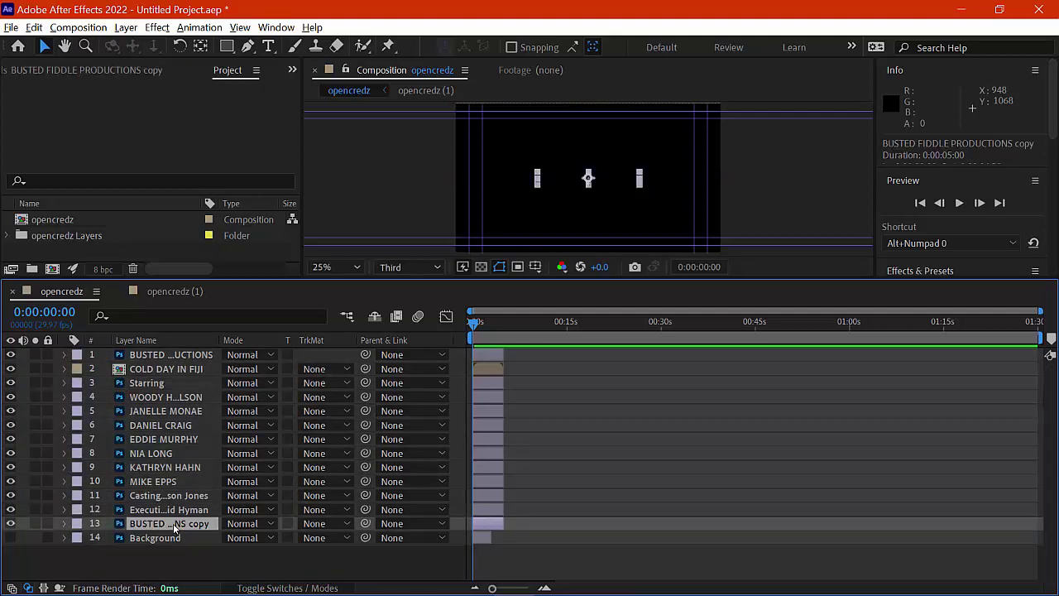
- Shift layers 2–13 along the timeline to start at about 5 seconds, right after the first BUSTED FIDDLE PRODUCTIONS credit
left_click(175, 368, "shift")
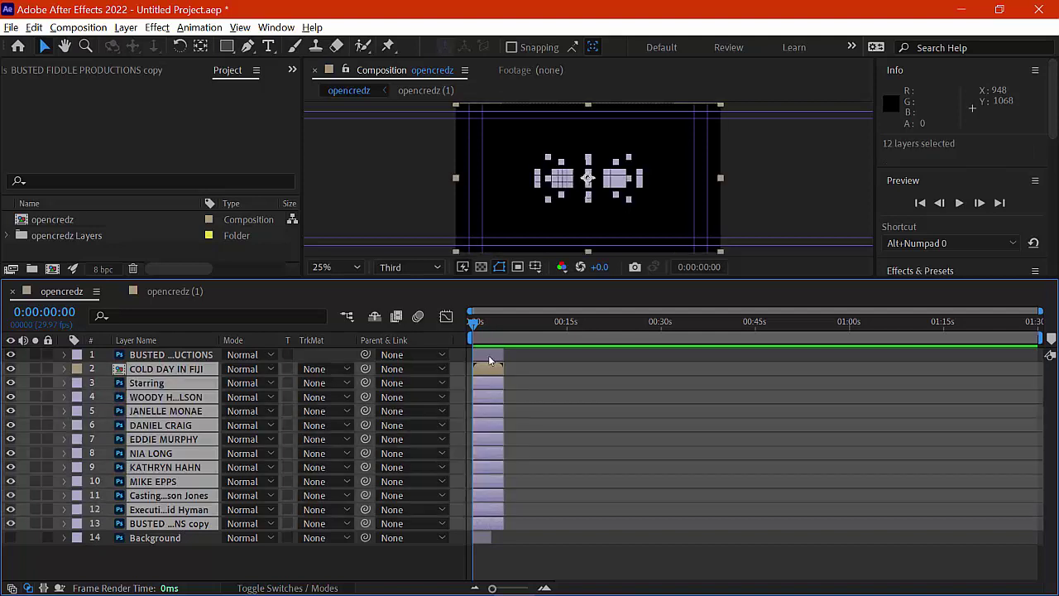
left_click_drag(486, 371, 512, 371)
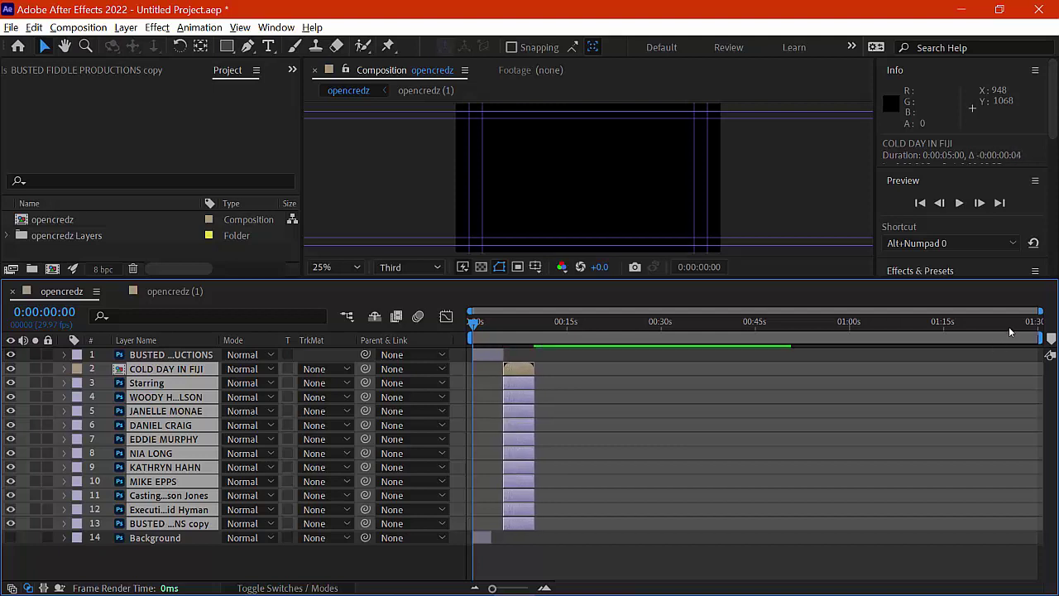
left_click_drag(1039, 311, 651, 311)
left_click_drag(628, 375, 633, 375)
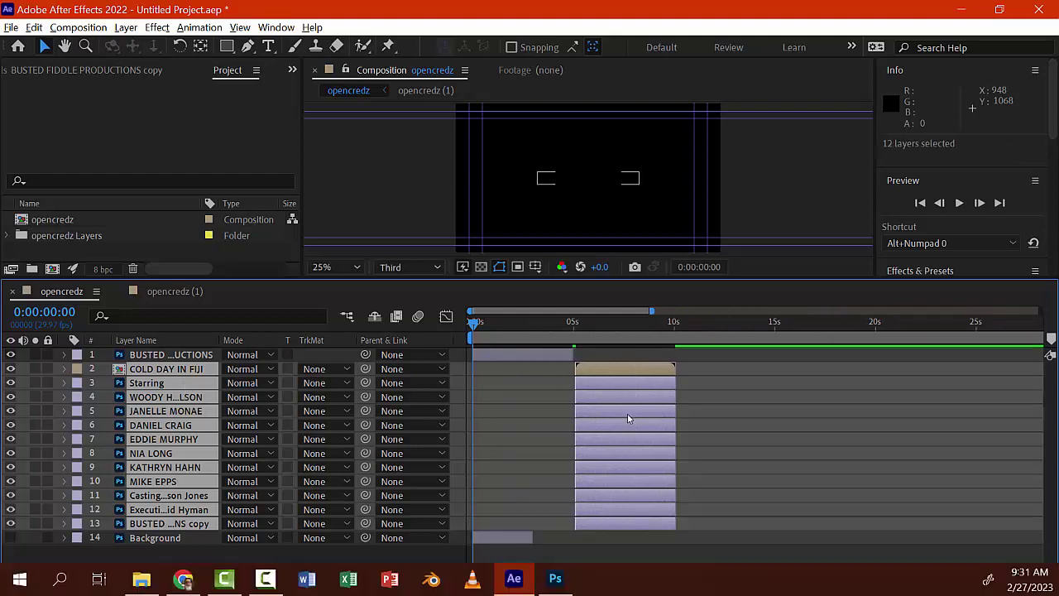
left_click(423, 202)
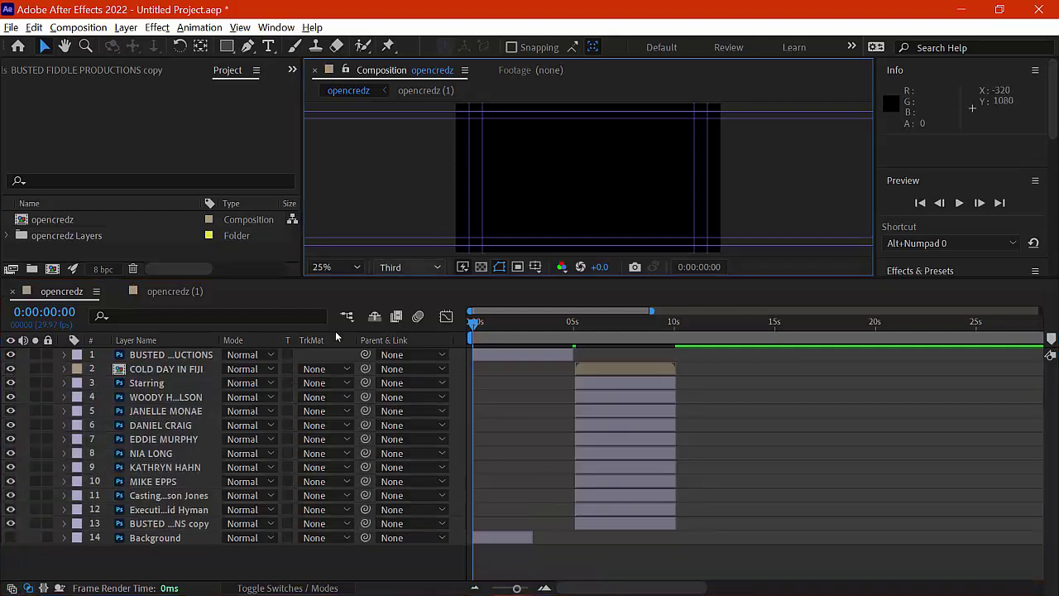
left_click(192, 374)
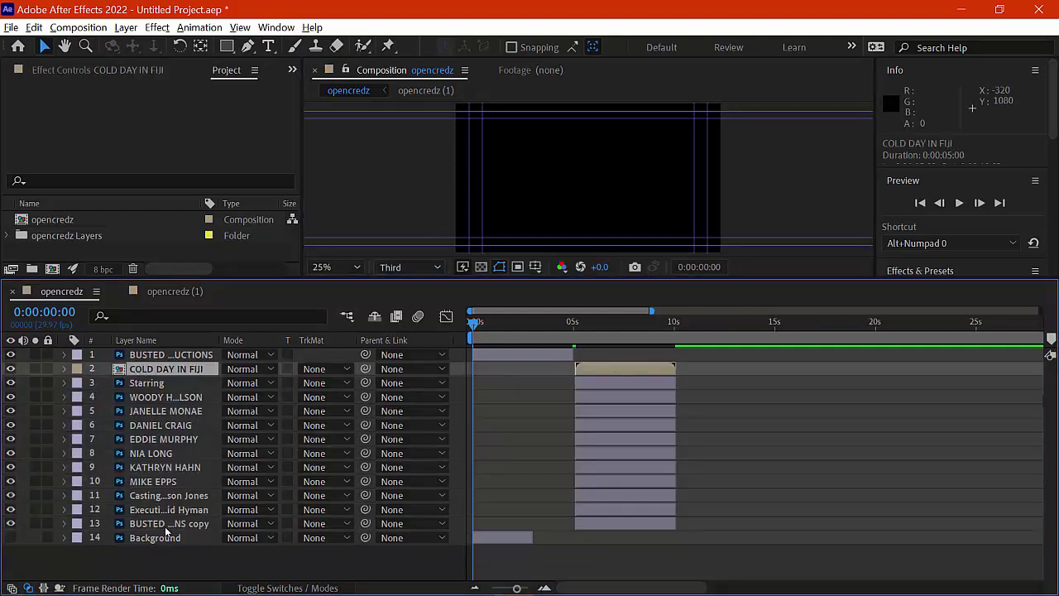
left_click(167, 526, "shift")
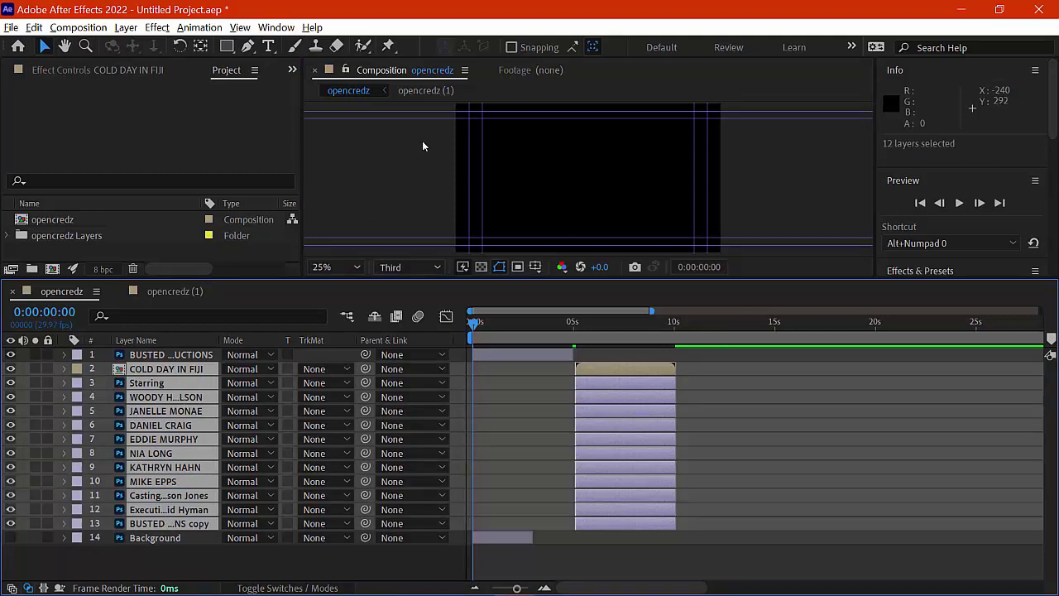
left_click(422, 146)
left_click(197, 398)
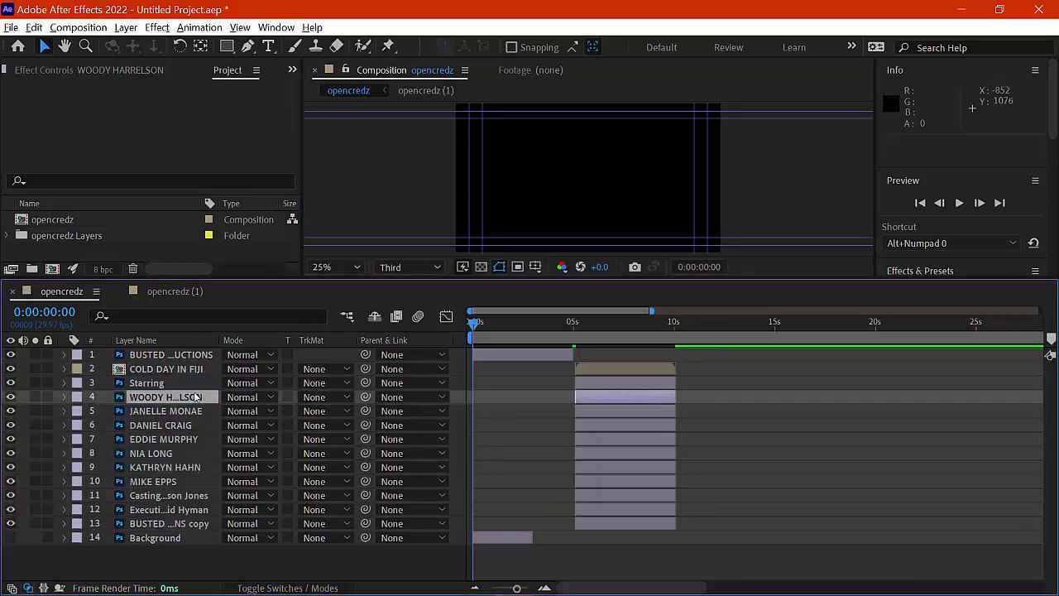
- Shift layers 3–13 to start at about 10 seconds, right after the COLD DAY IN FIJI title
left_click(189, 385)
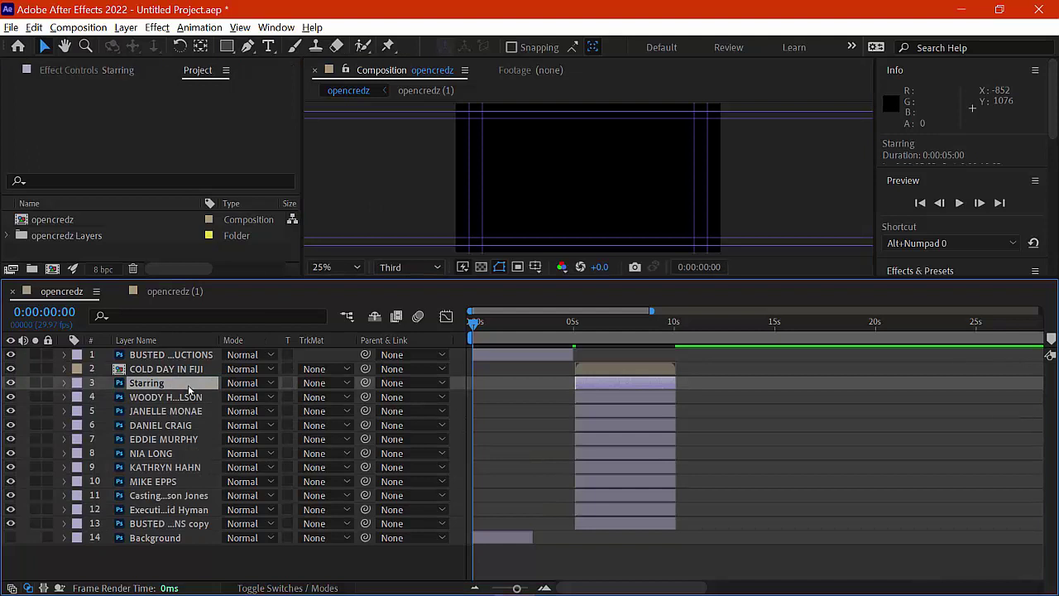
left_click(178, 524, "shift")
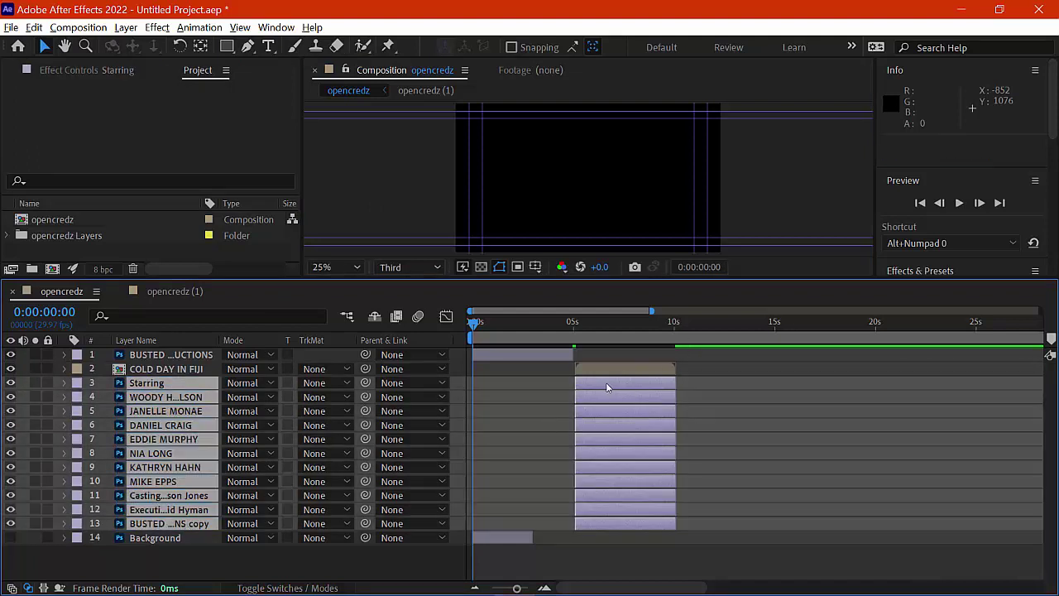
left_click_drag(605, 386, 709, 378)
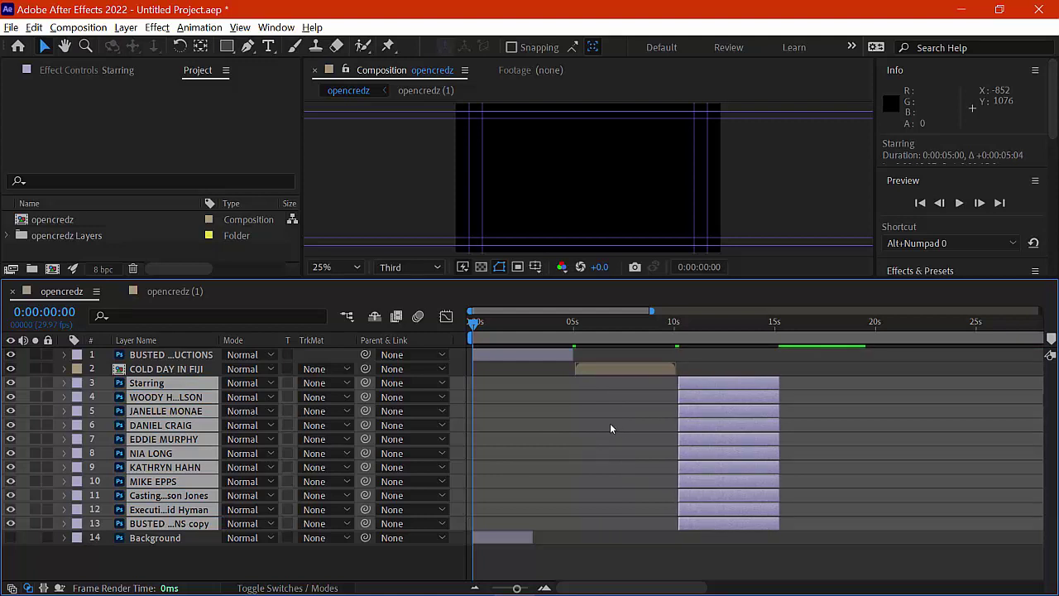
- Scrub through the titles to 0:00:12:01 and shift layers 4–13 to start at about 15 seconds, following the Starring credit
left_click_drag(613, 328, 641, 334)
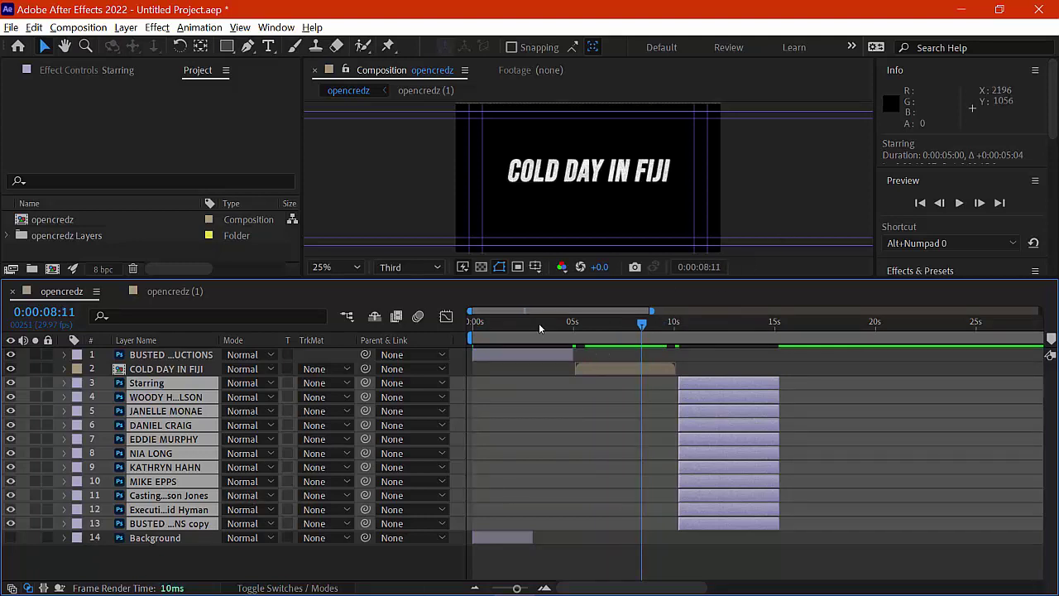
left_click_drag(513, 322, 714, 323)
left_click(236, 554)
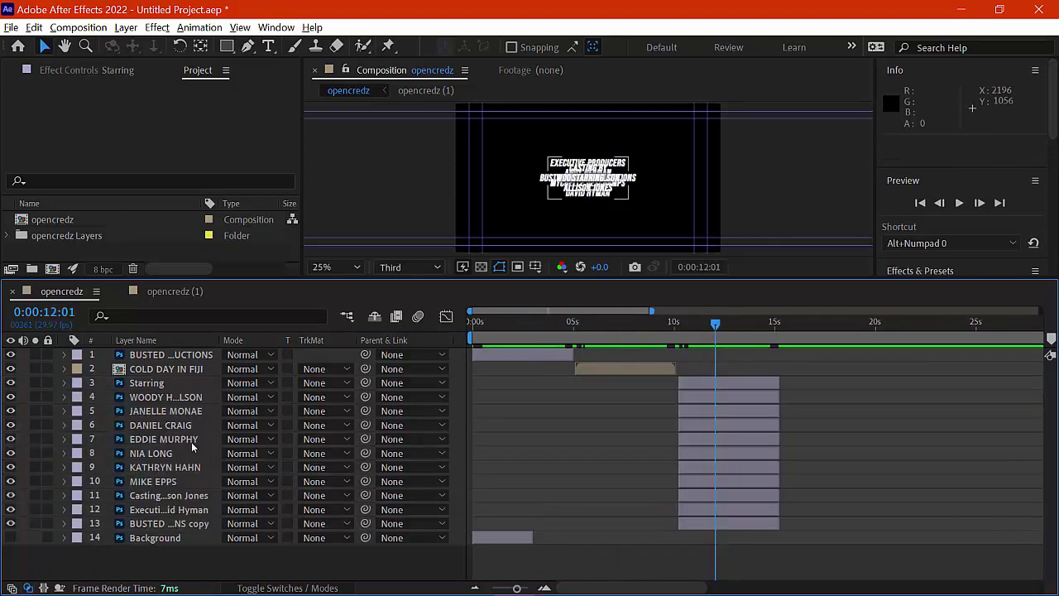
left_click(198, 397)
left_click(188, 521, "shift")
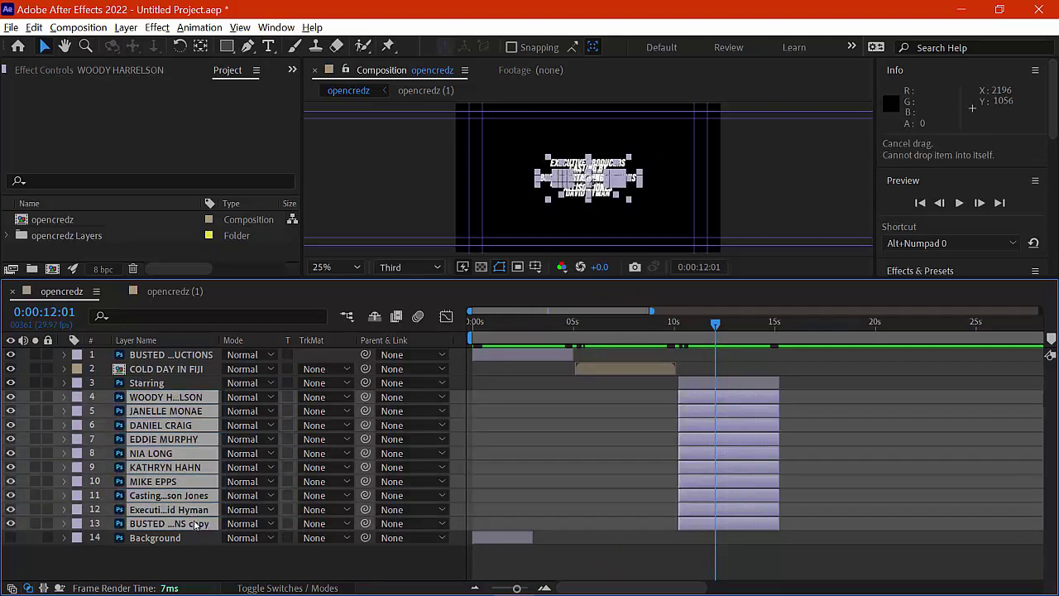
left_click_drag(745, 400, 832, 410)
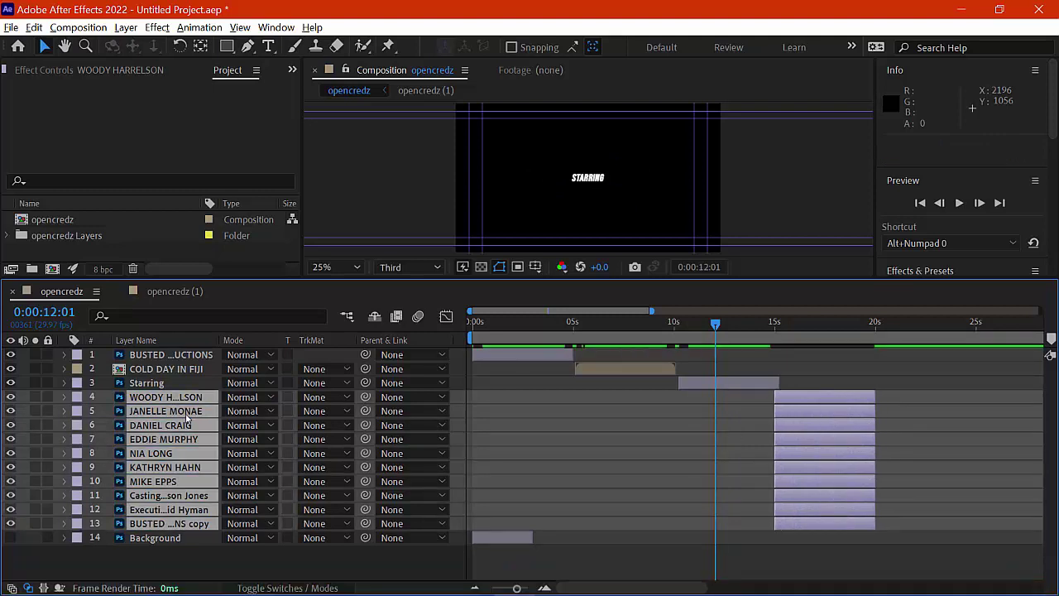
- Shift layers 5–13 to start at about 20 seconds, directly after the layer 4 credit
left_click(184, 563)
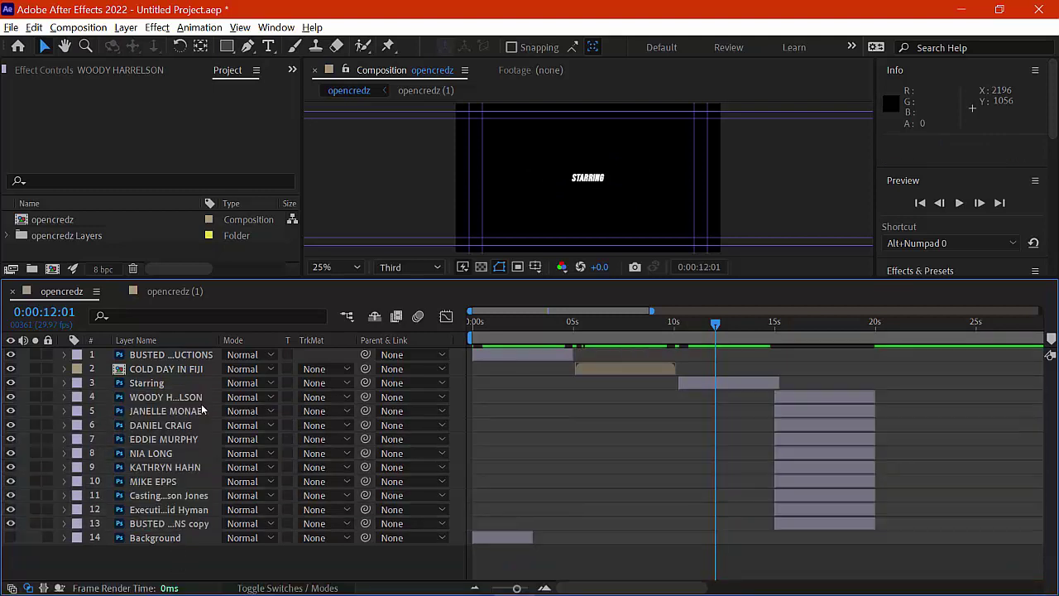
left_click(195, 416)
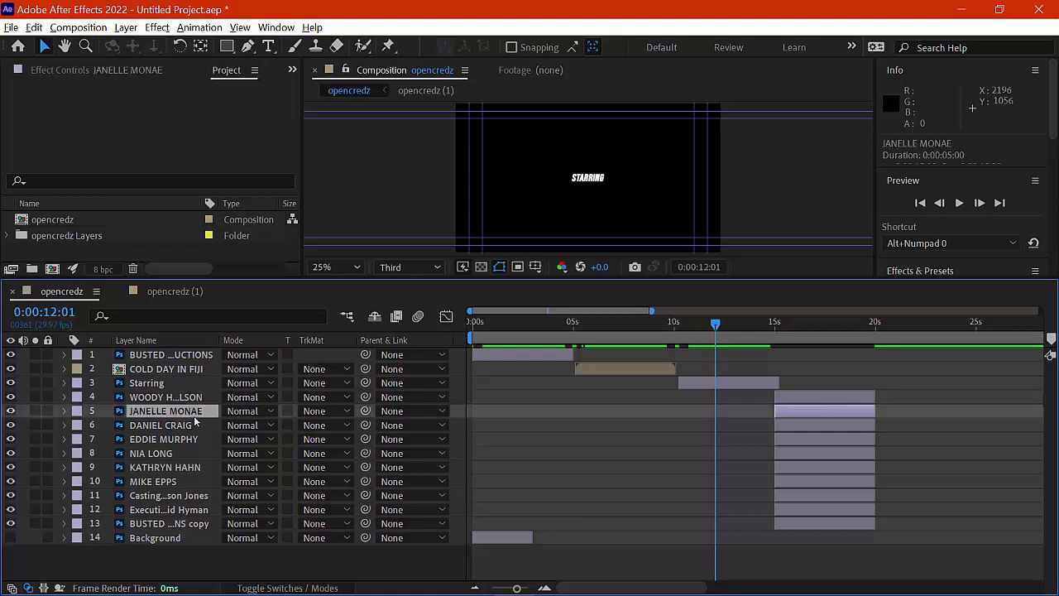
left_click(175, 526, "shift")
left_click_drag(806, 413, 911, 426)
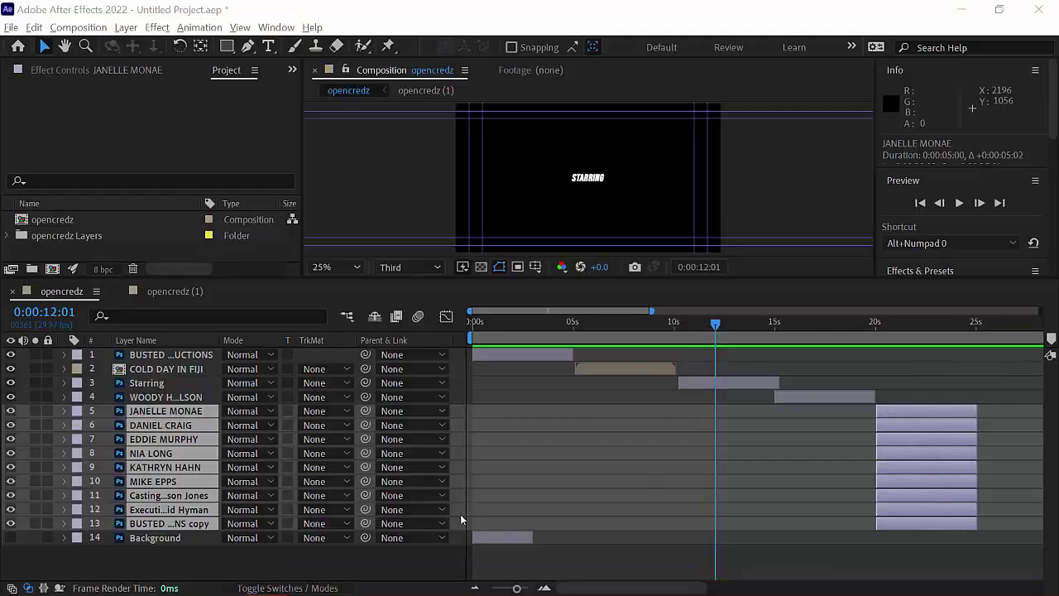
- Shift layers 6–13 to start at about 25 seconds, directly after the layer 5 credit
left_click_drag(485, 538, 546, 540)
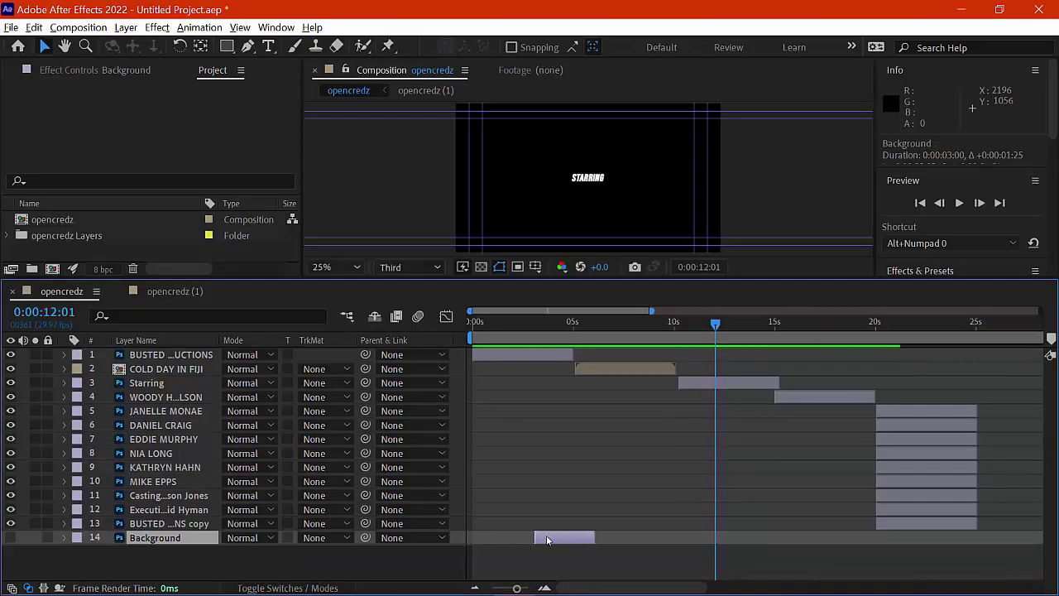
left_click_drag(586, 588, 652, 589)
left_click(702, 424)
left_click(712, 523, "shift")
left_click_drag(716, 424, 989, 453)
- Stagger the following credits so layer 7 starts at about 30 seconds and layers 8–13 at about 35 seconds
left_click(790, 526)
left_click(816, 439, "shift")
left_click(889, 522)
left_click(890, 453, "shift")
- Delete the Background layer from the opencredz composition
left_click(175, 553)
left_click(174, 538)
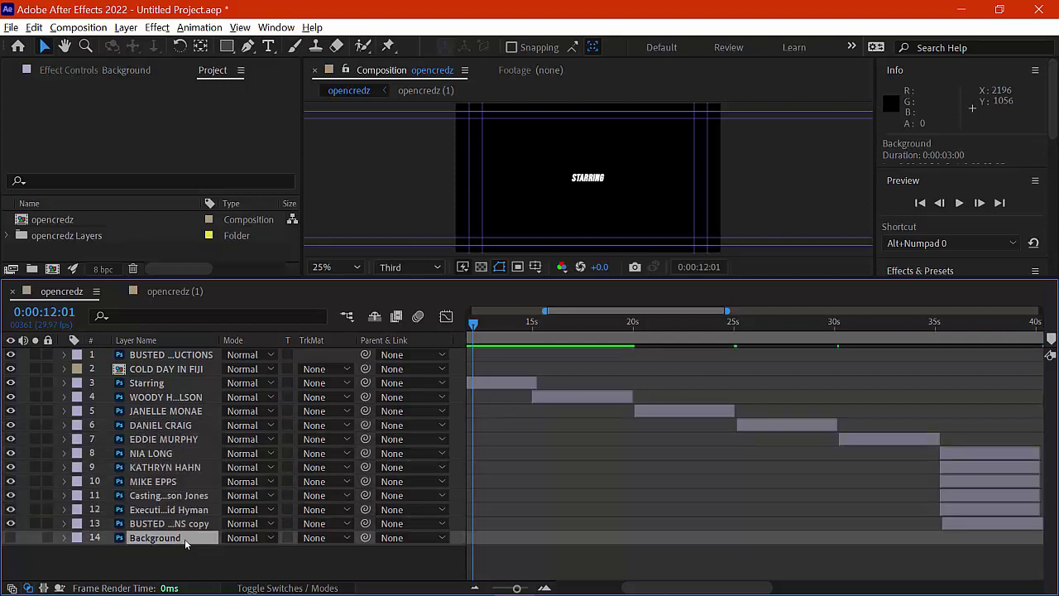
key("Delete")
- Shift layers 9–12 to start at about 40 seconds, directly after the layer 8 credit
scroll(799, 571, "right", 5)
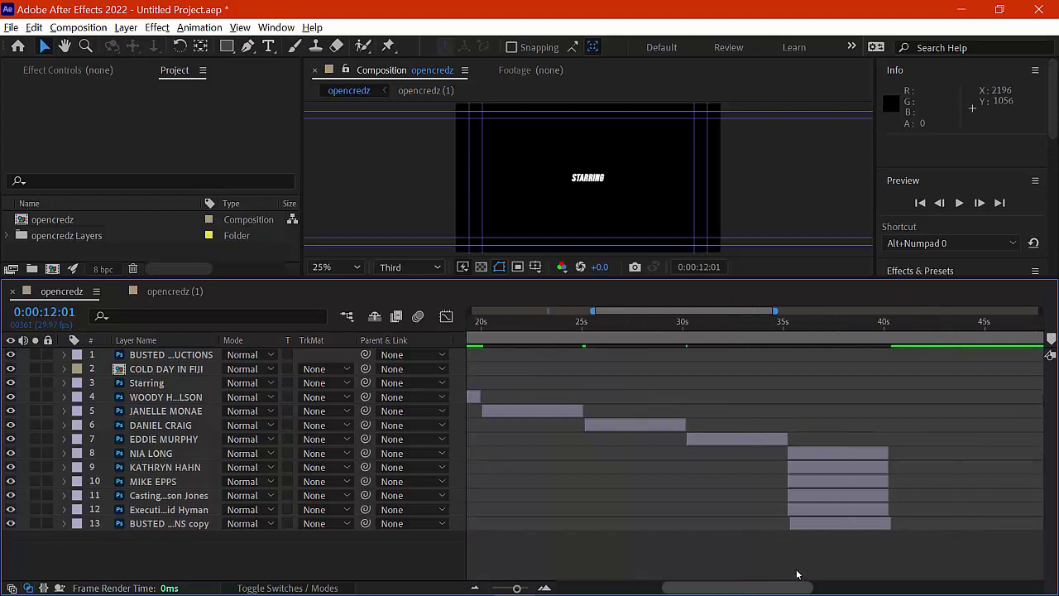
left_click(750, 510)
left_click(750, 466, "shift")
left_click_drag(750, 467, 956, 495)
key("ctrl+shift+a")
- Shift layers 10–12 to start at about 45 seconds, directly after the layer 9 credit
left_click(856, 508)
left_click(856, 495, "shift")
scroll(886, 574, "right", 5)
key("ctrl+shift+a")
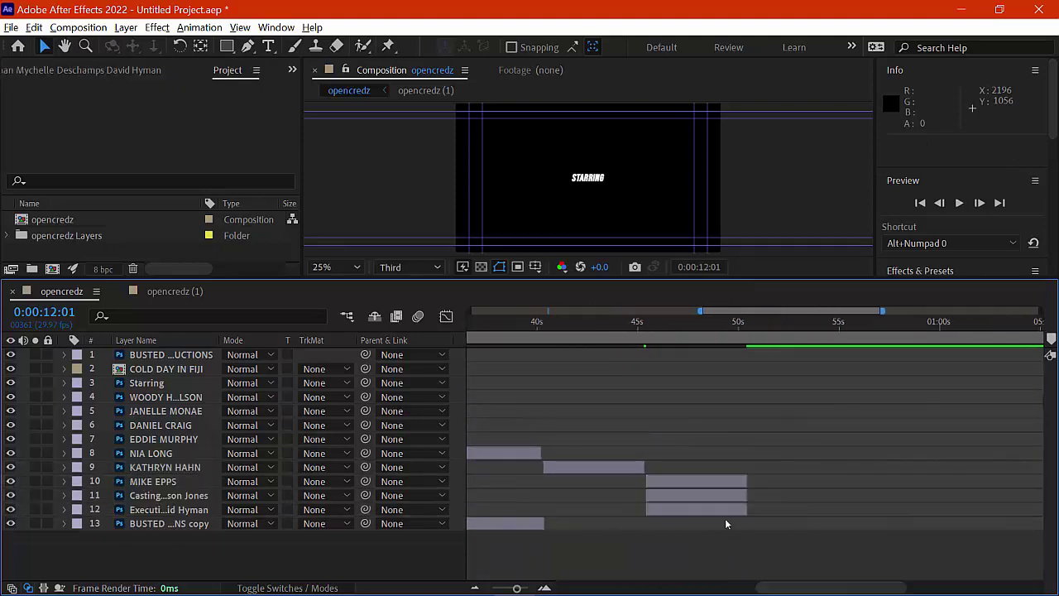
- Place the Casting credit at about 50 seconds and the Executive Producers credit at about 55 seconds, keeping the opencredz composition in the viewer
left_click(725, 510)
left_click(720, 495, "shift")
left_click_drag(719, 494, 934, 510)
double_click(833, 509)
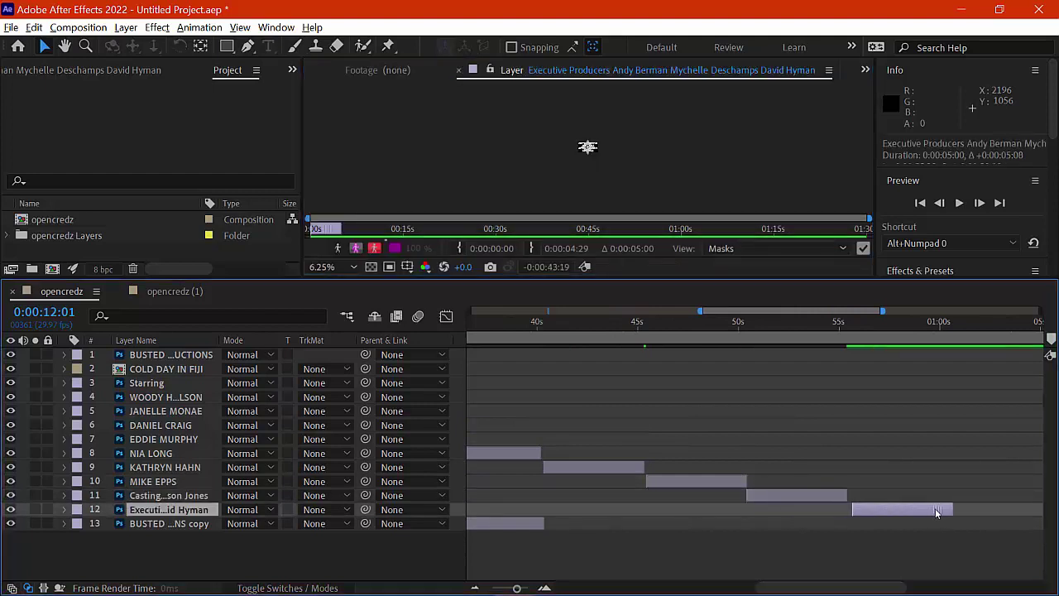
left_click(468, 70)
left_click(418, 73)
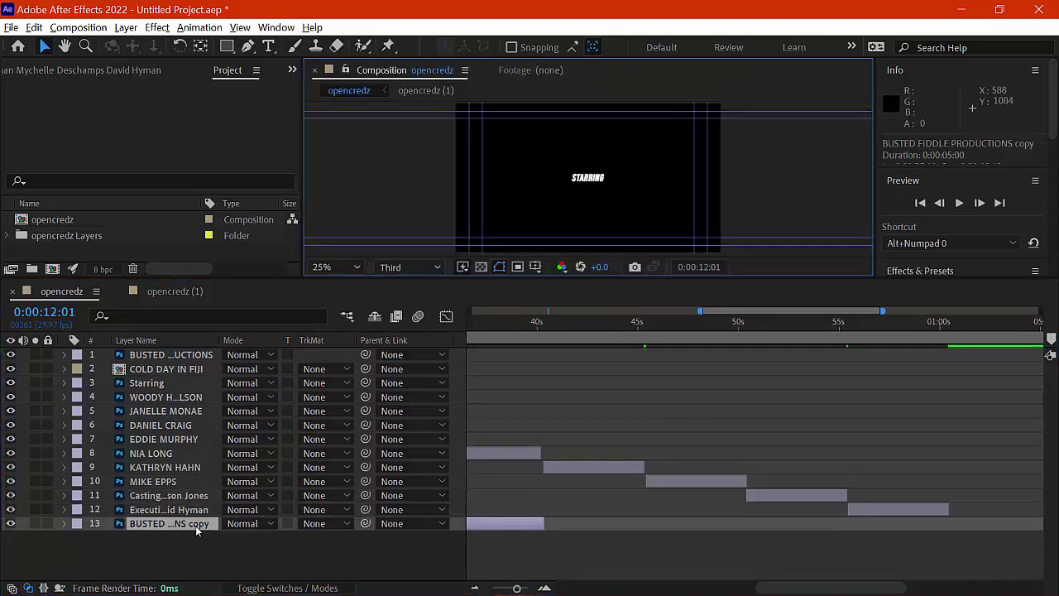
- Switch to Photoshop and examine the opencredz.psd layer stack for the BUSTED FIDDLE PRODUCTIONS copy
left_click(529, 523)
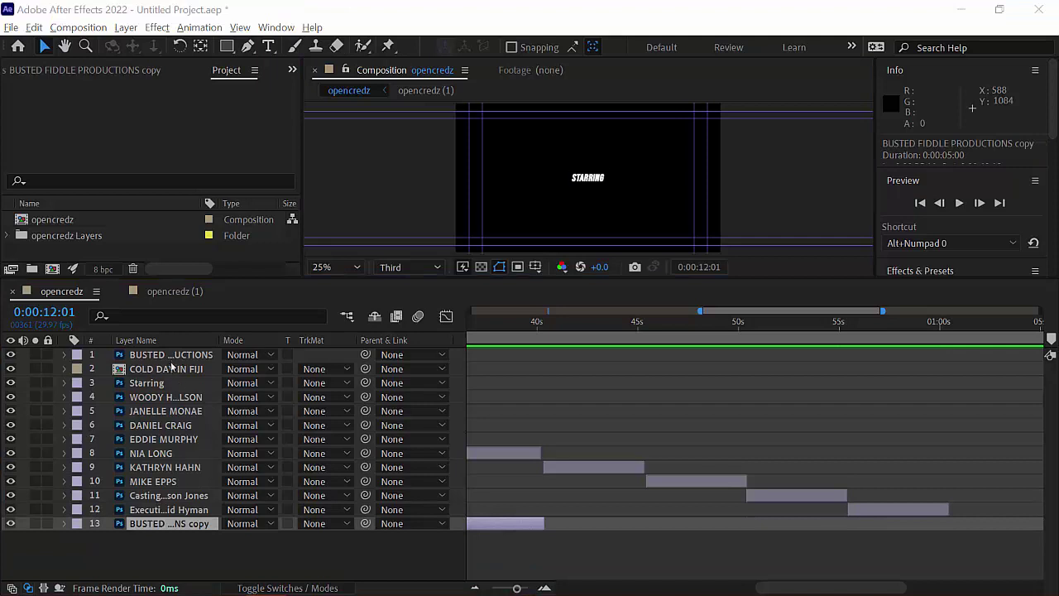
left_click(157, 538)
left_click(157, 523)
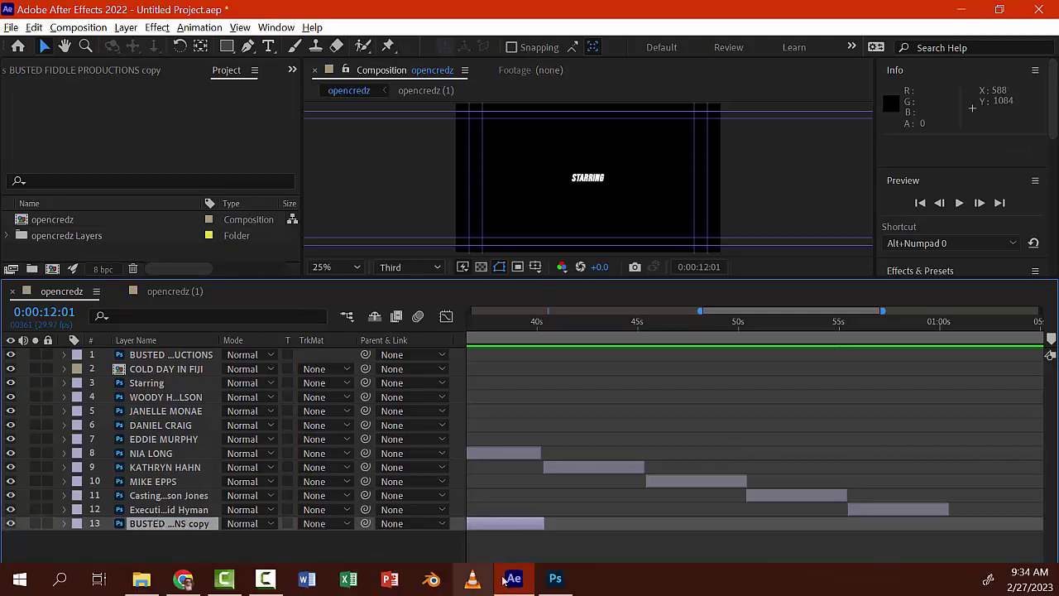
left_click(553, 579)
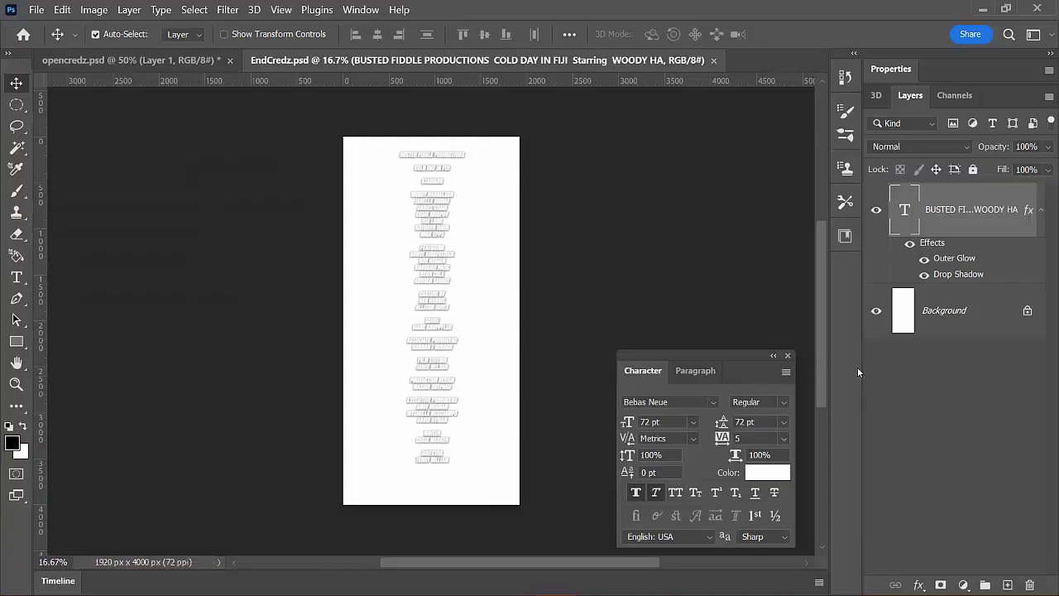
left_click(199, 59)
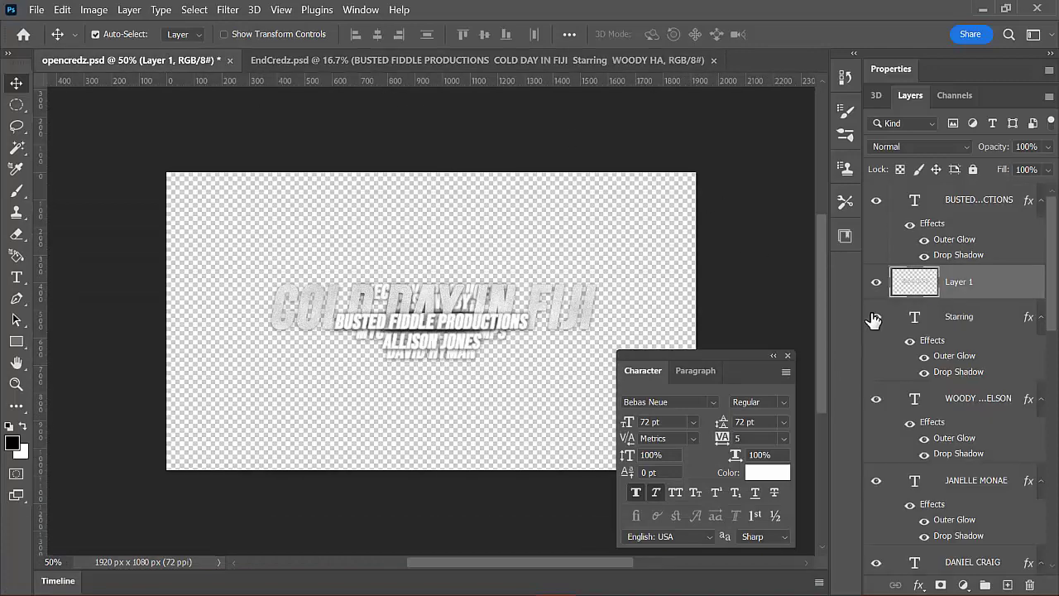
scroll(1051, 304, "down", 10)
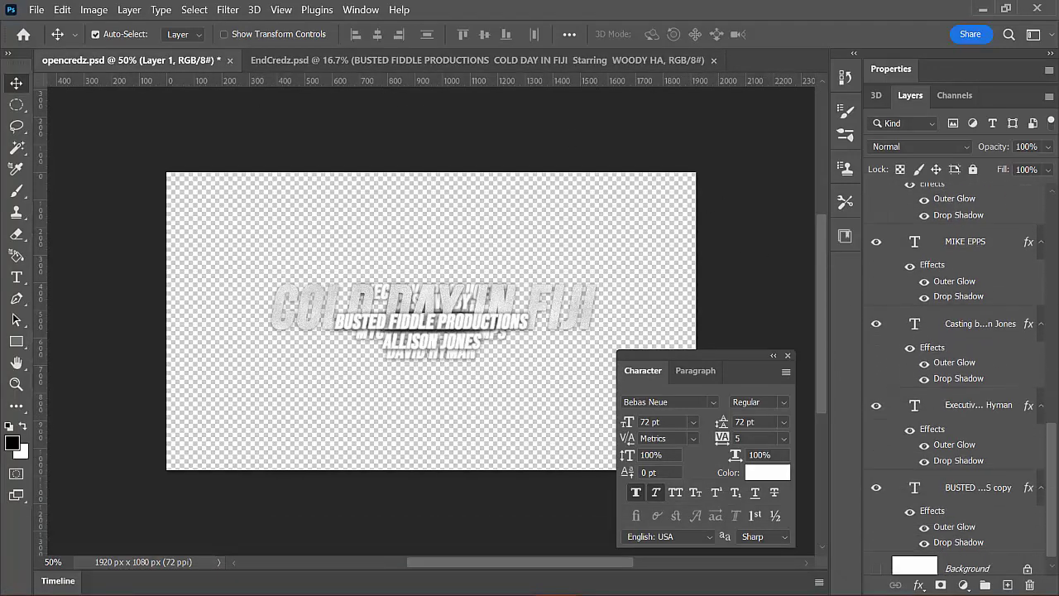
scroll(1034, 497, "down", 1)
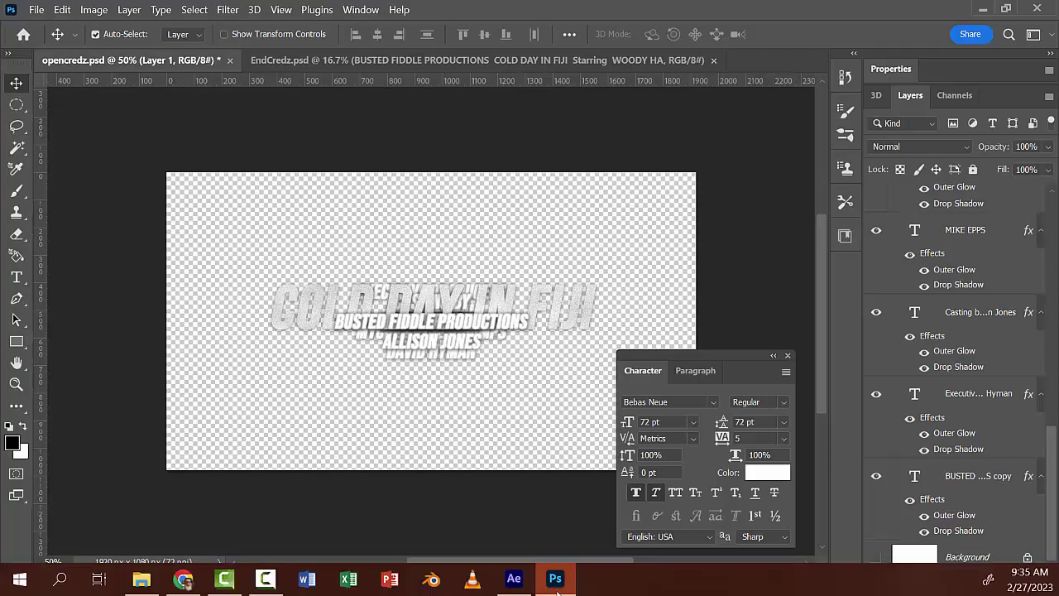
- Return to After Effects and delete layer 13, the BUSTED FIDDLE PRODUCTIONS copy
left_click(513, 578)
left_click(189, 525)
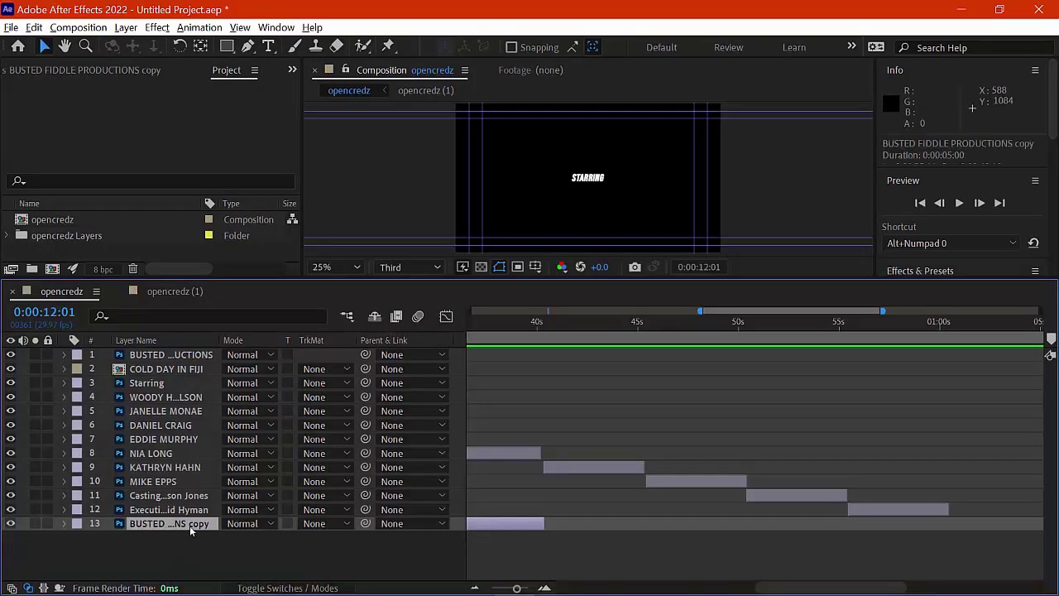
key("Delete")
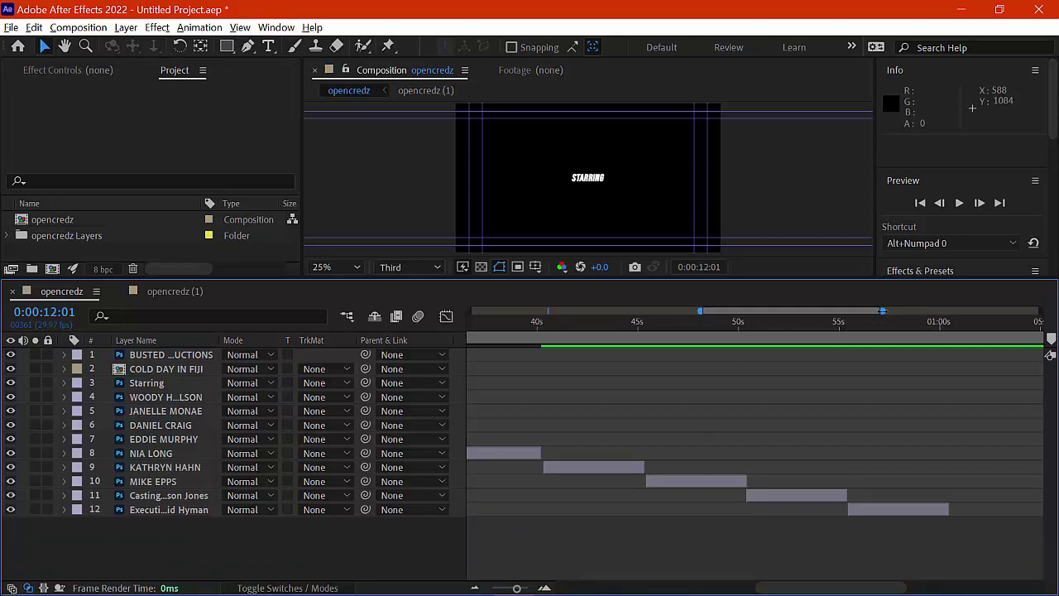
- Move the current time to 0:01:01:00 and end the work area at about 0:01:01:23, just past the last credit
left_click_drag(882, 310, 1040, 311)
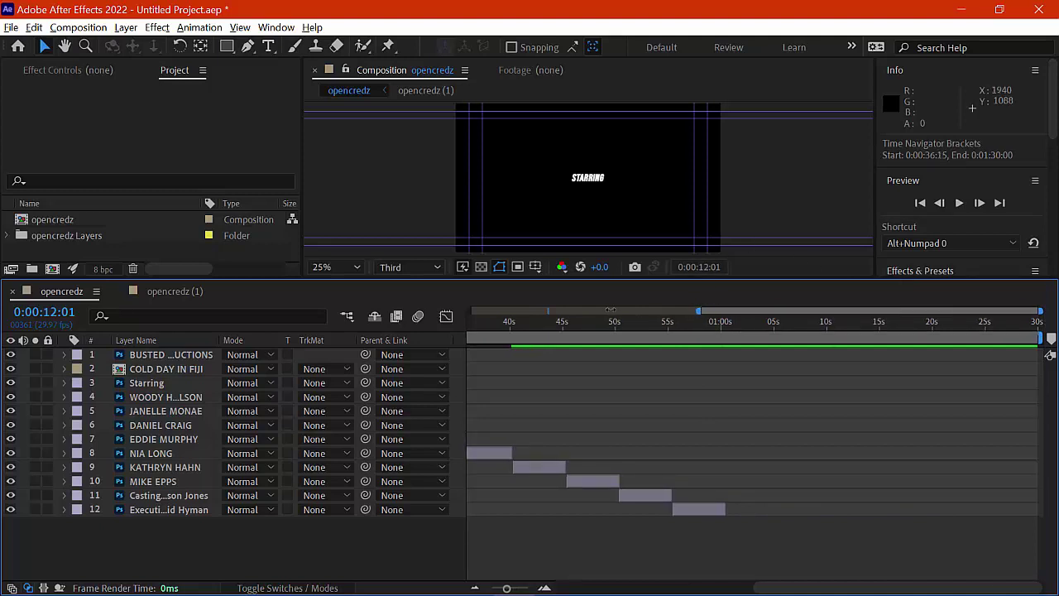
left_click_drag(698, 312, 469, 310)
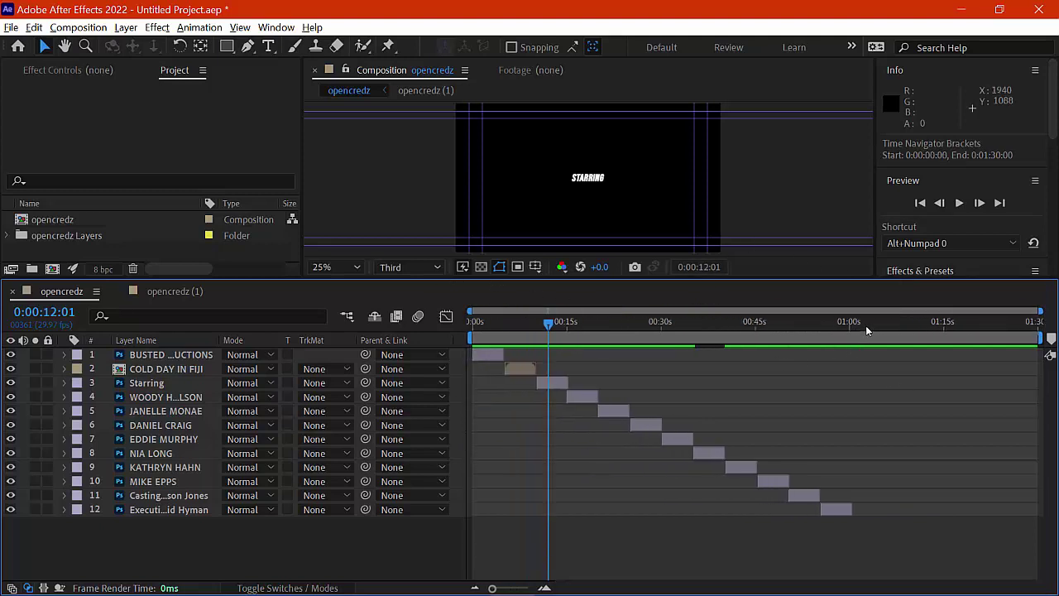
left_click_drag(865, 325, 856, 323)
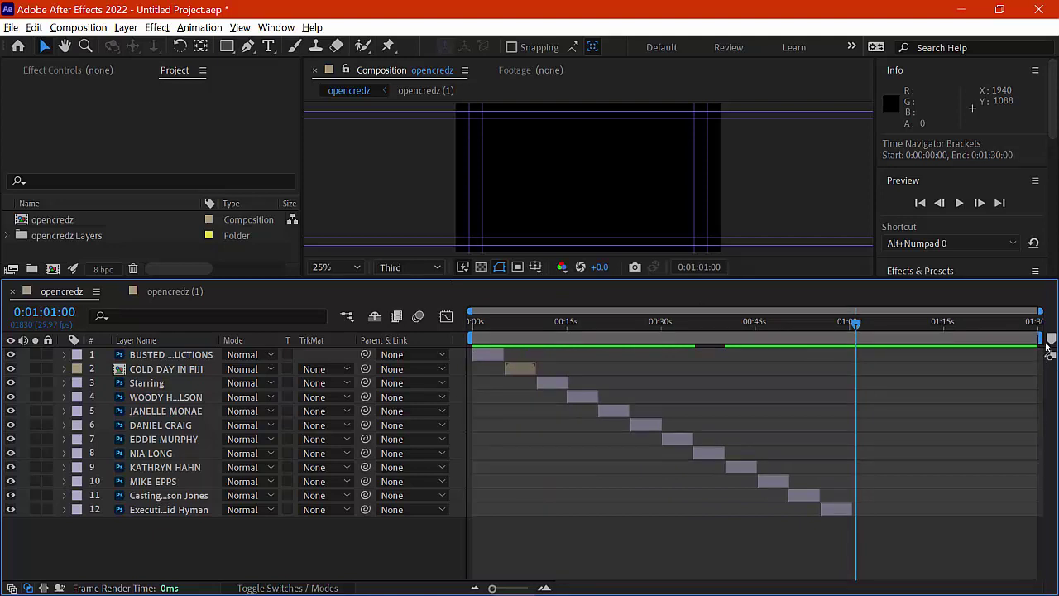
left_click_drag(1041, 338, 867, 330)
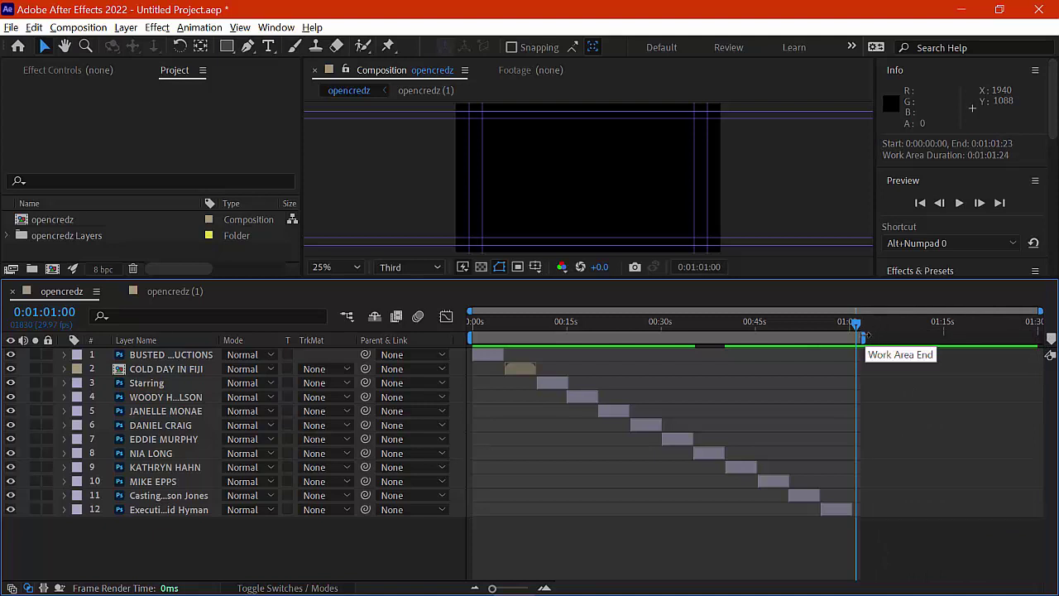
- Trim the opencredz composition to its work area and scrub through the full credit sequence
right_click(830, 335)
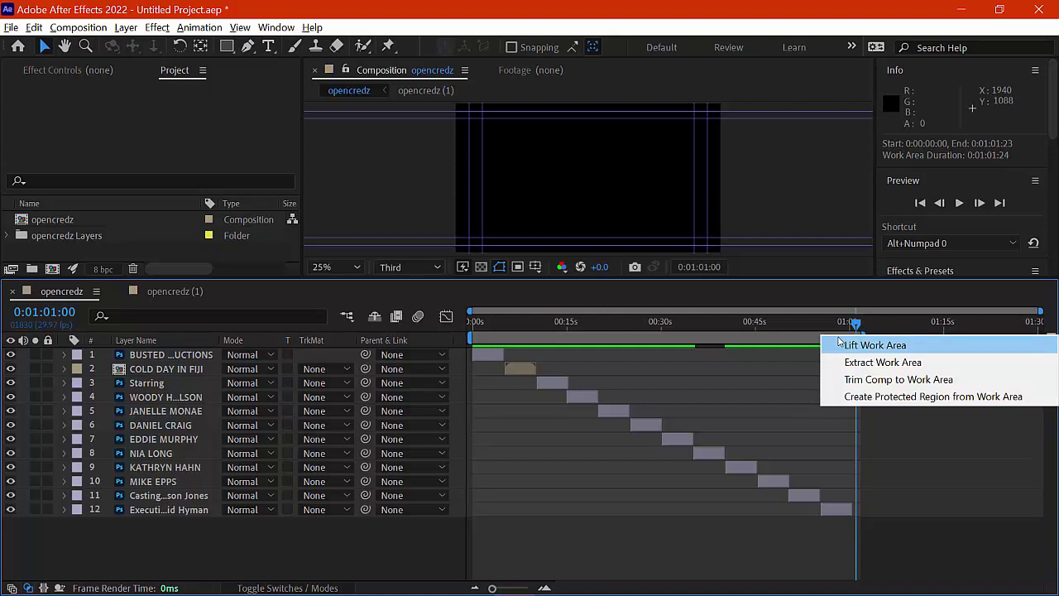
left_click(860, 378)
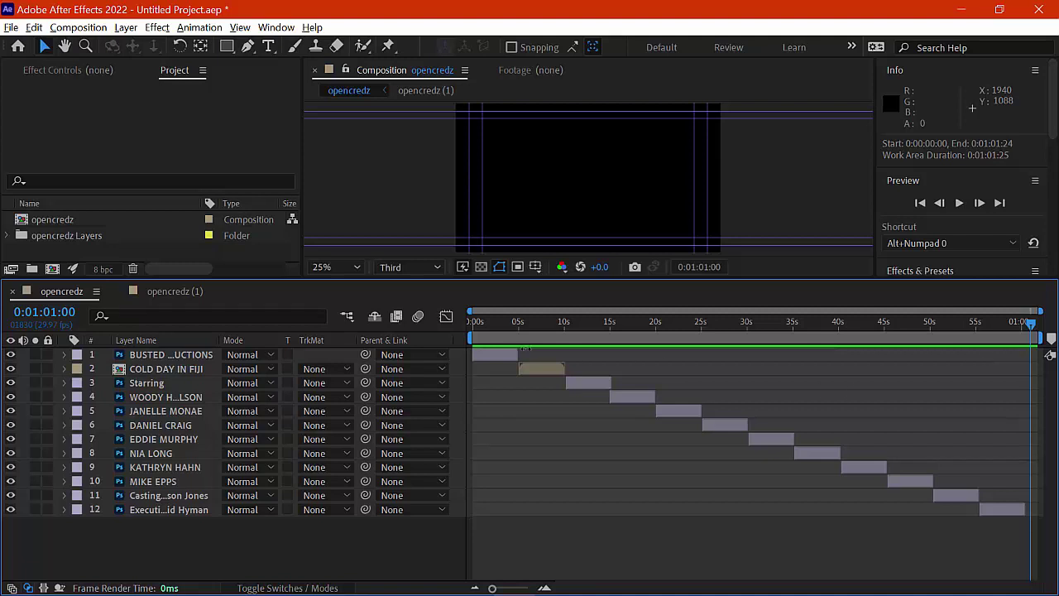
left_click_drag(490, 323, 1019, 400)
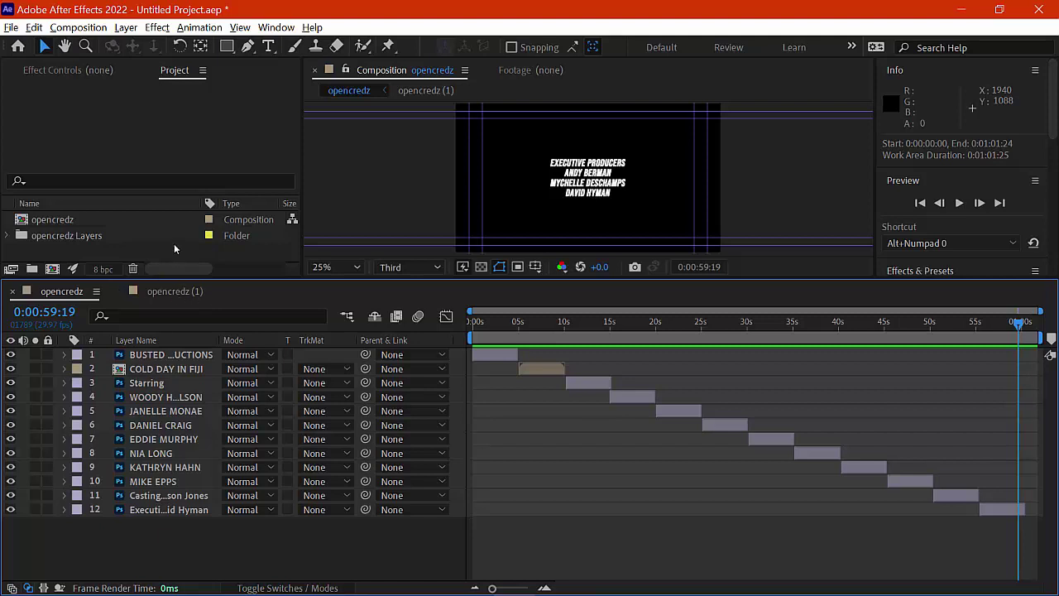
- Close the opencredz and opencredz (1) timelines
left_click(13, 291)
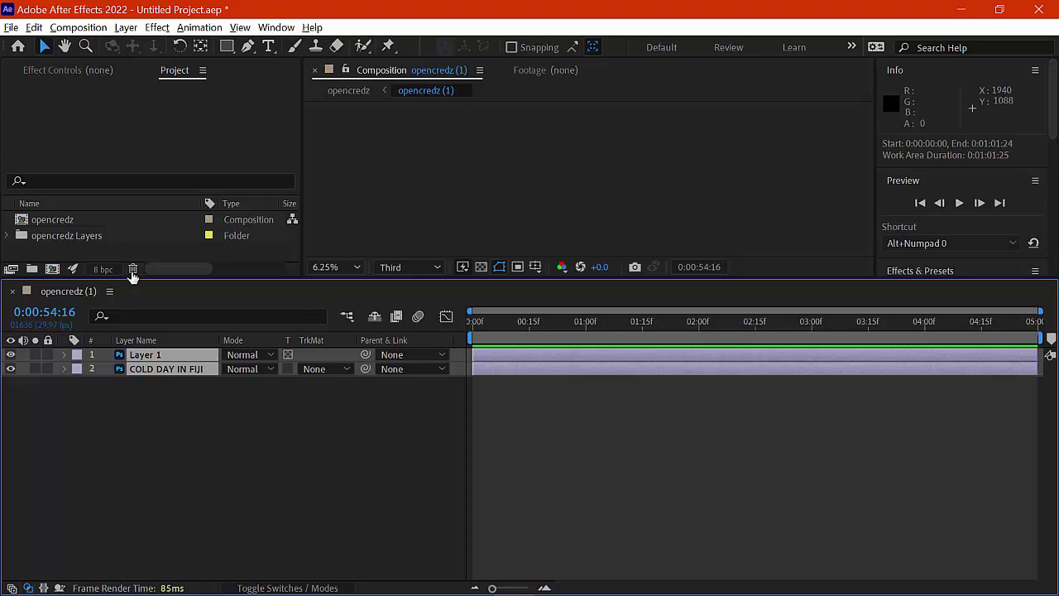
left_click(47, 295)
left_click(12, 291)
- Import EndCredz.psd as Composition - Retain Layer Sizes with layer styles merged into footage
right_click(69, 262)
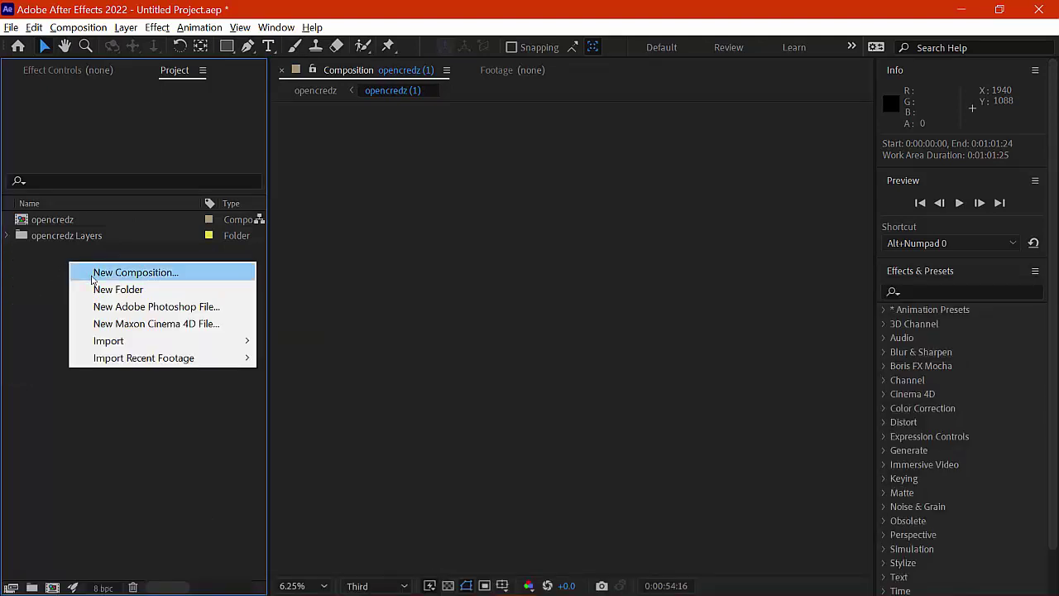
mouse_move(135, 340)
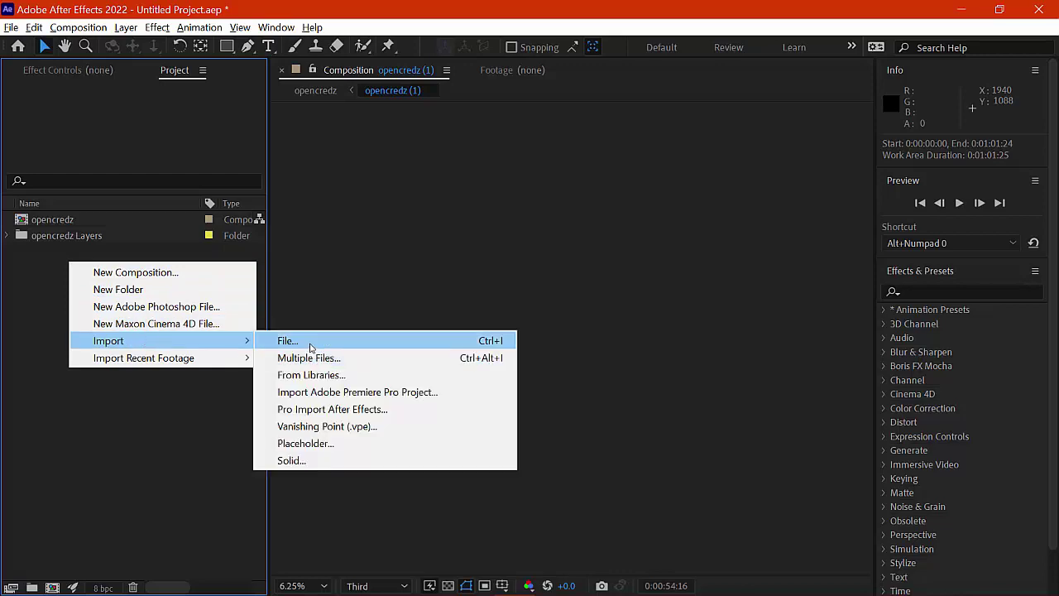
left_click(310, 343)
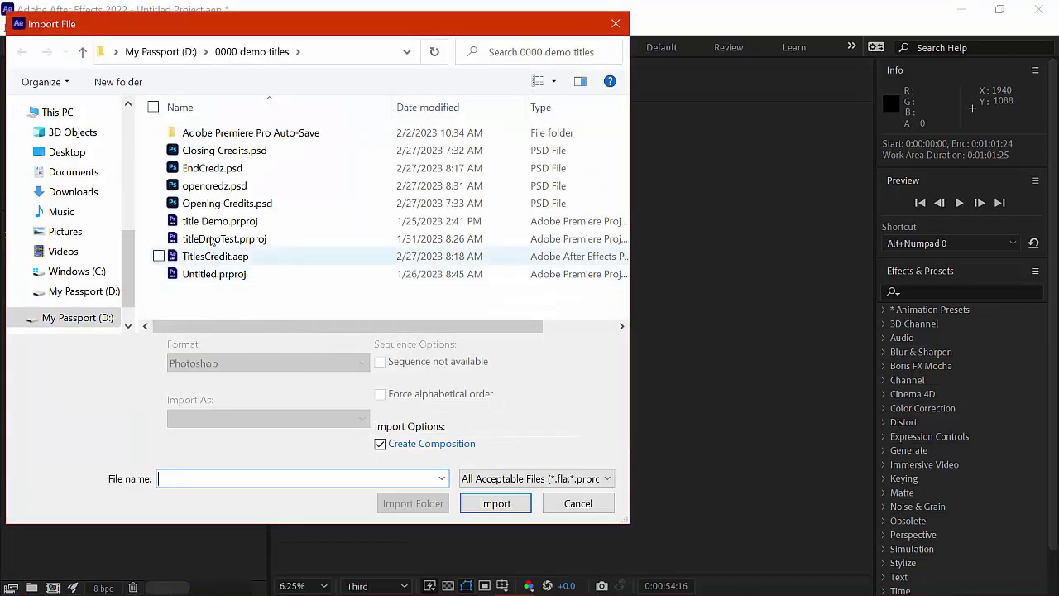
left_click(205, 168)
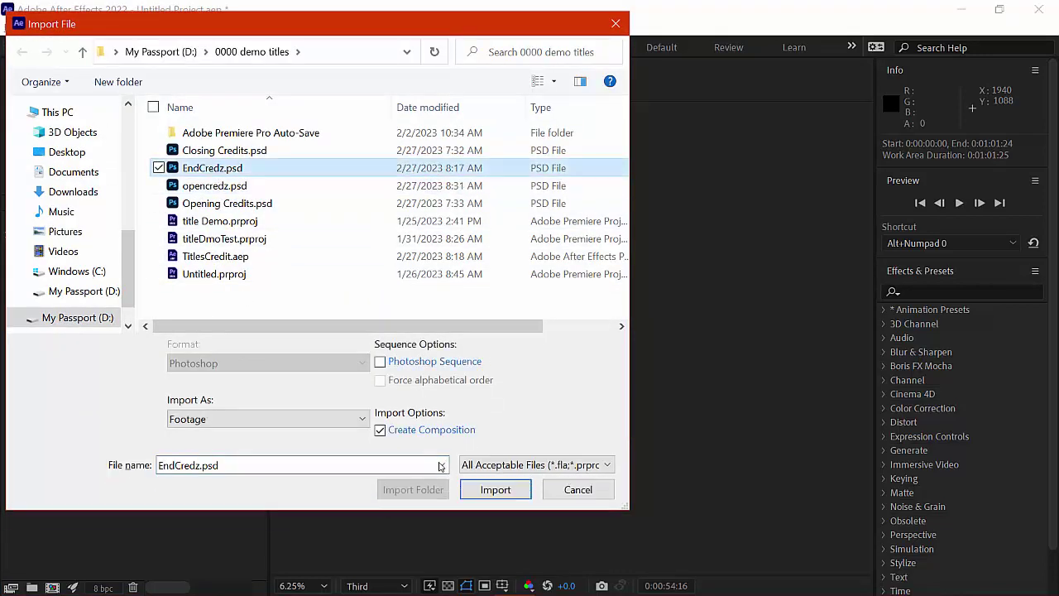
left_click(494, 489)
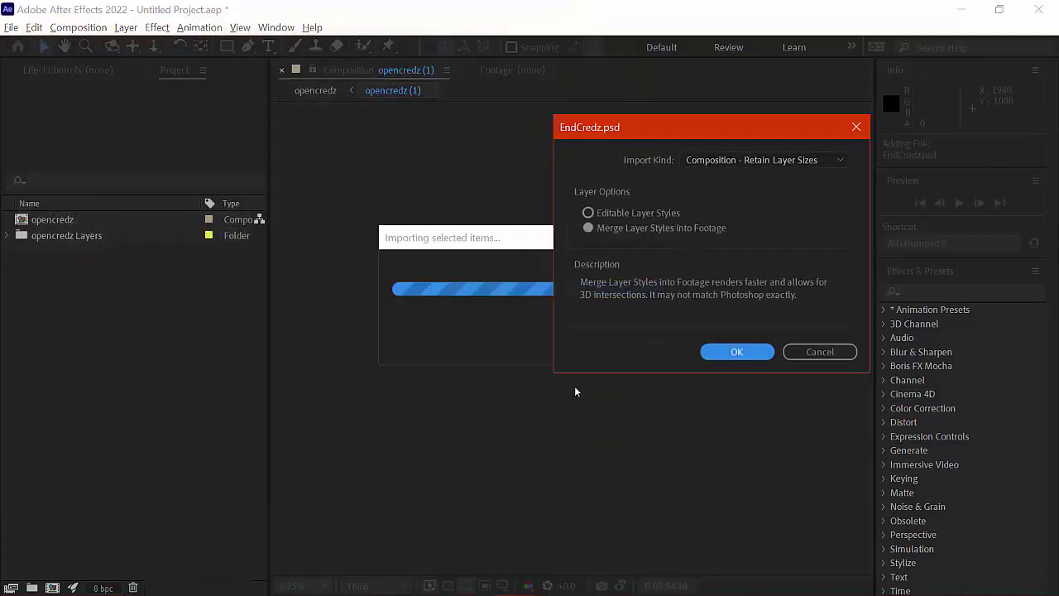
left_click(726, 161)
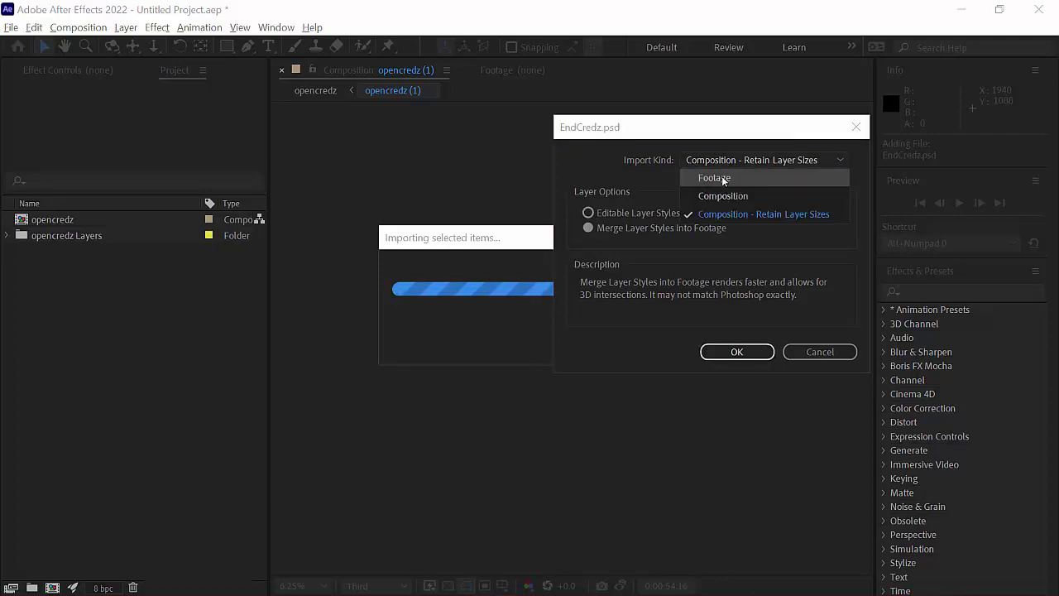
left_click(725, 162)
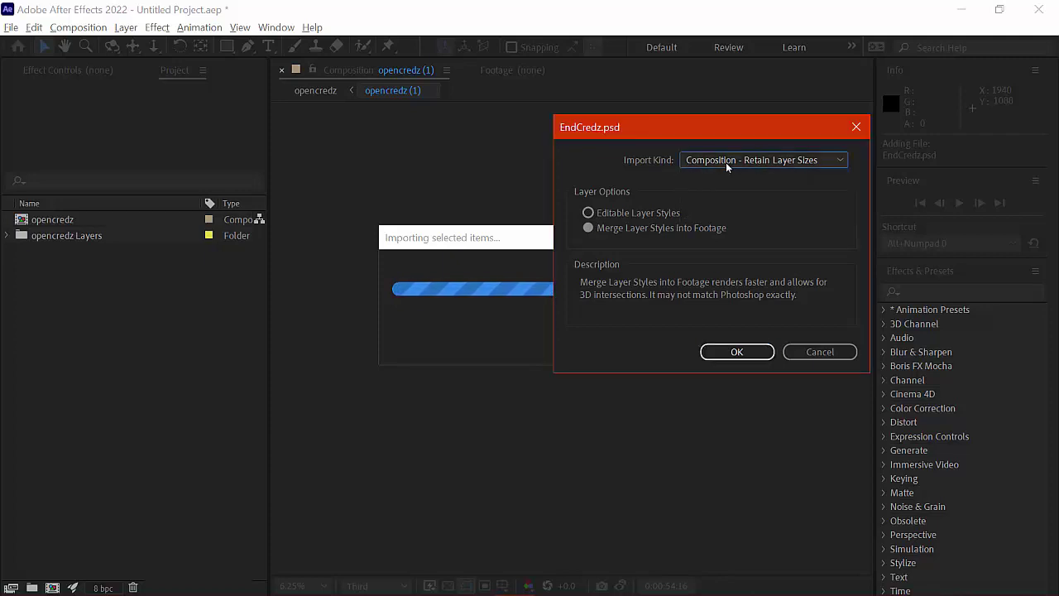
left_click(752, 353)
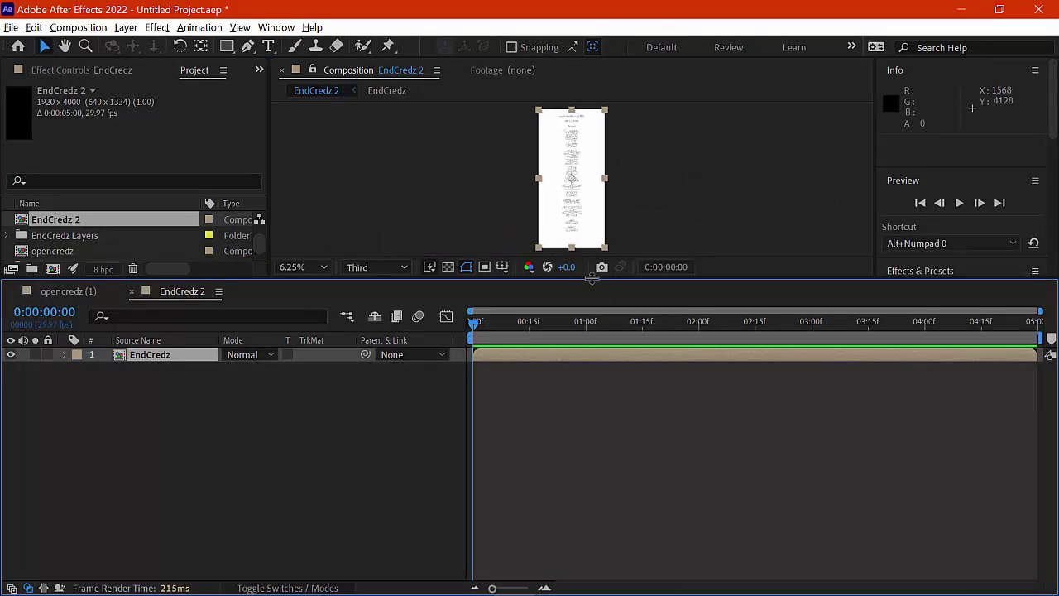
- Open the EndCredz composition nested in EndCredz 2 and delete its Background layer, keeping the credits text layer
left_click_drag(598, 283, 571, 280)
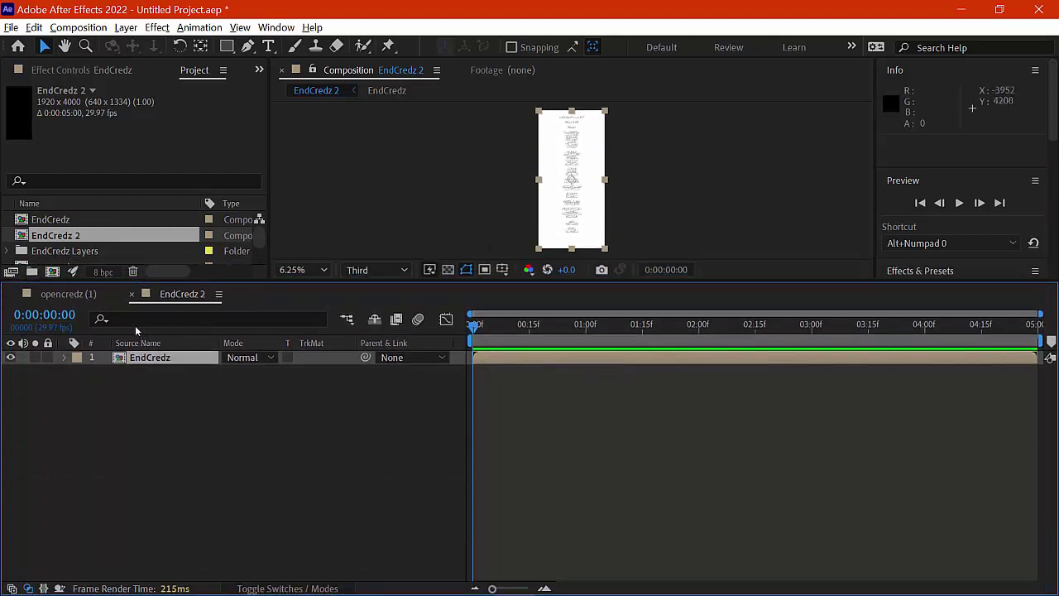
double_click(120, 357)
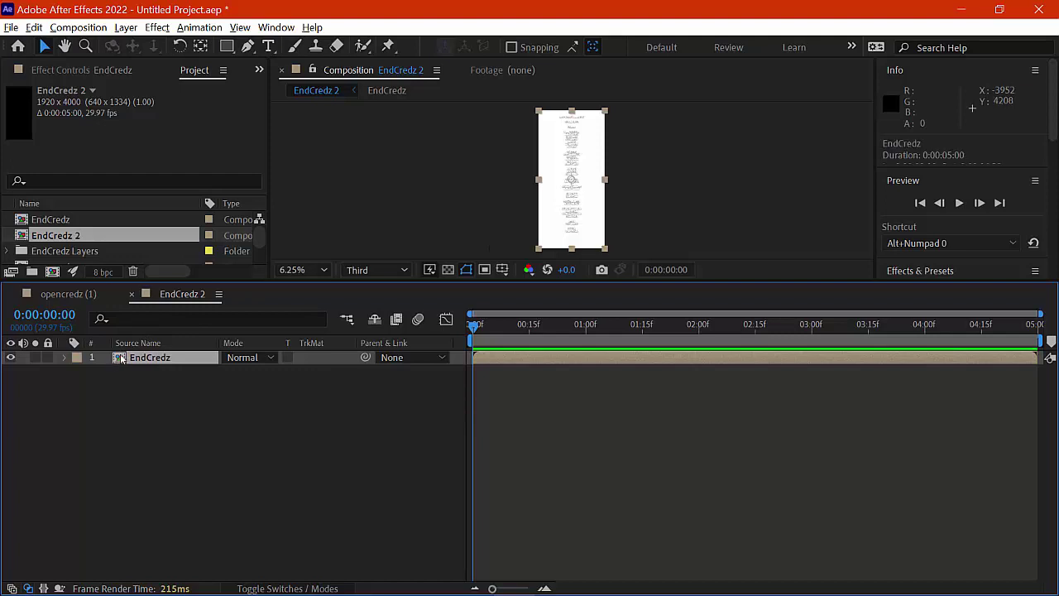
left_click(139, 373)
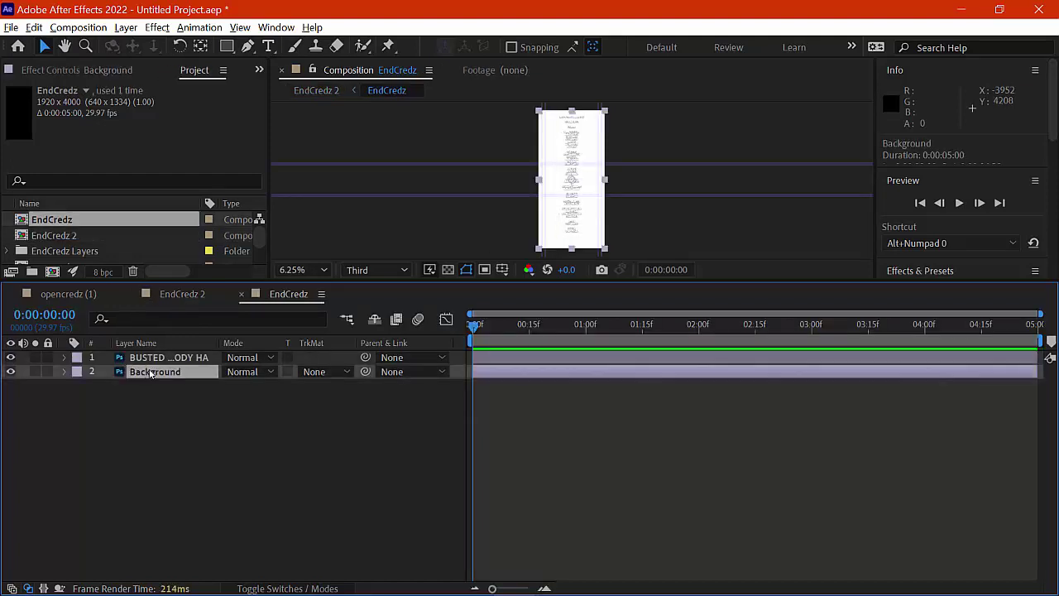
key("Delete")
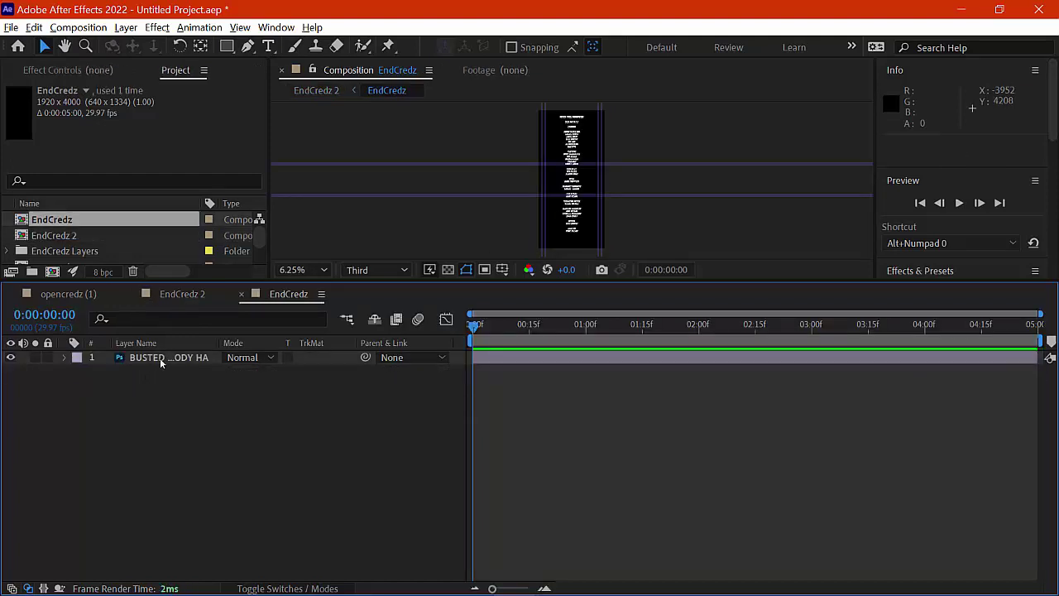
left_click(160, 357)
- Set the height of the EndCredz 2 composition to 1080 px
left_click(183, 295)
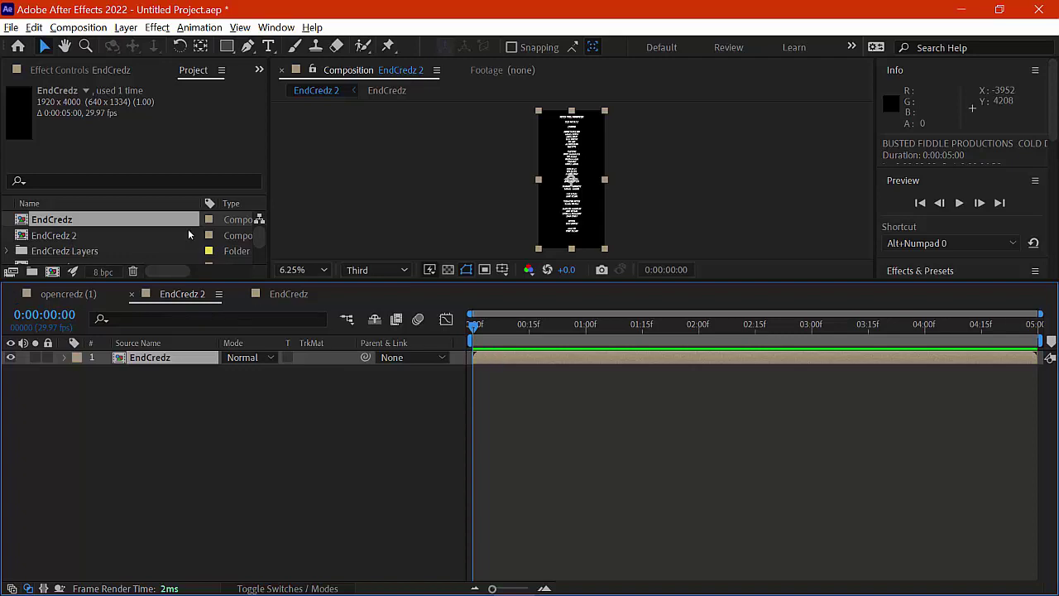
key("alt+c")
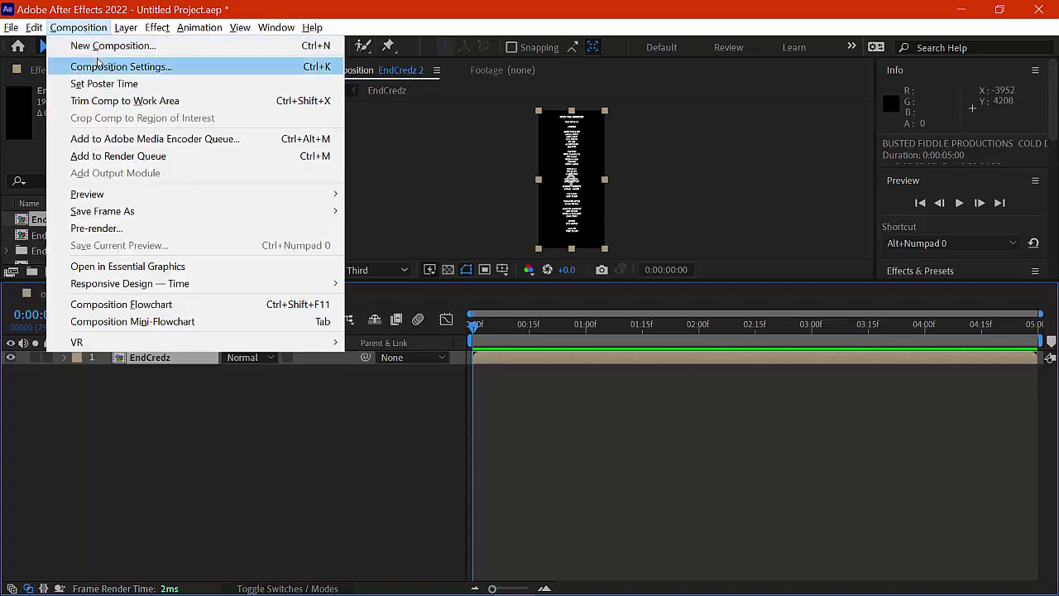
left_click(98, 62)
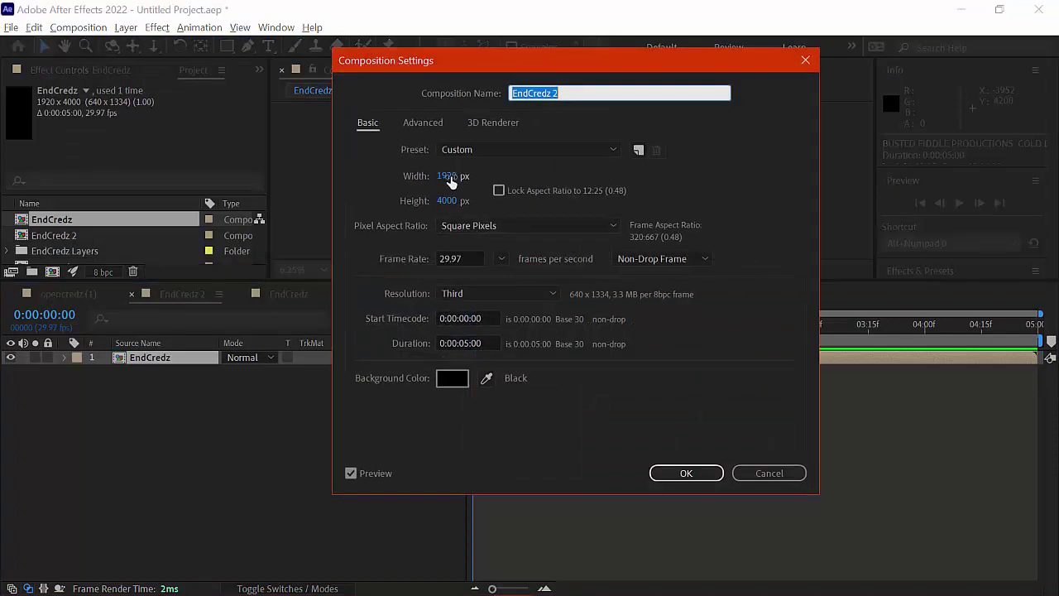
left_click(445, 202)
type("1080")
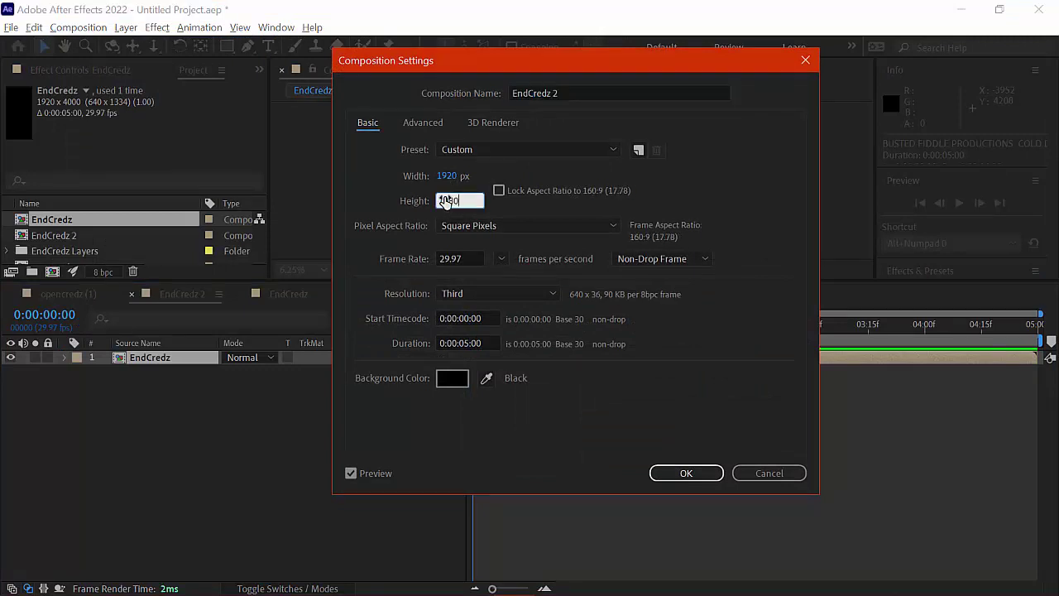
key("Return")
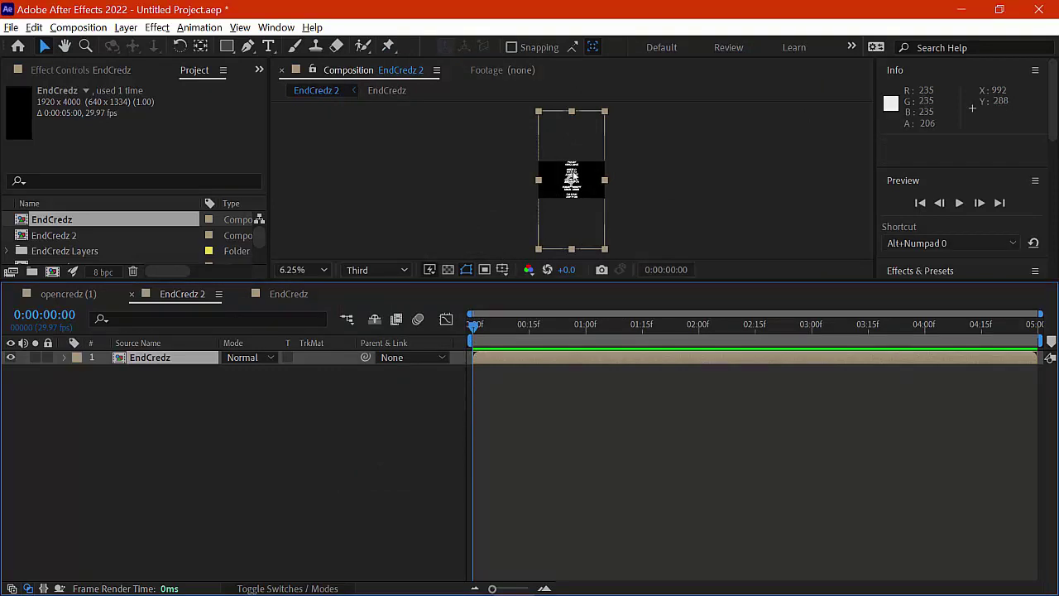
- Move the EndCredz layer below the frame to position 960, 3116 and place its starting Position keyframe at 0:00:00:05
left_click_drag(572, 176, 578, 273)
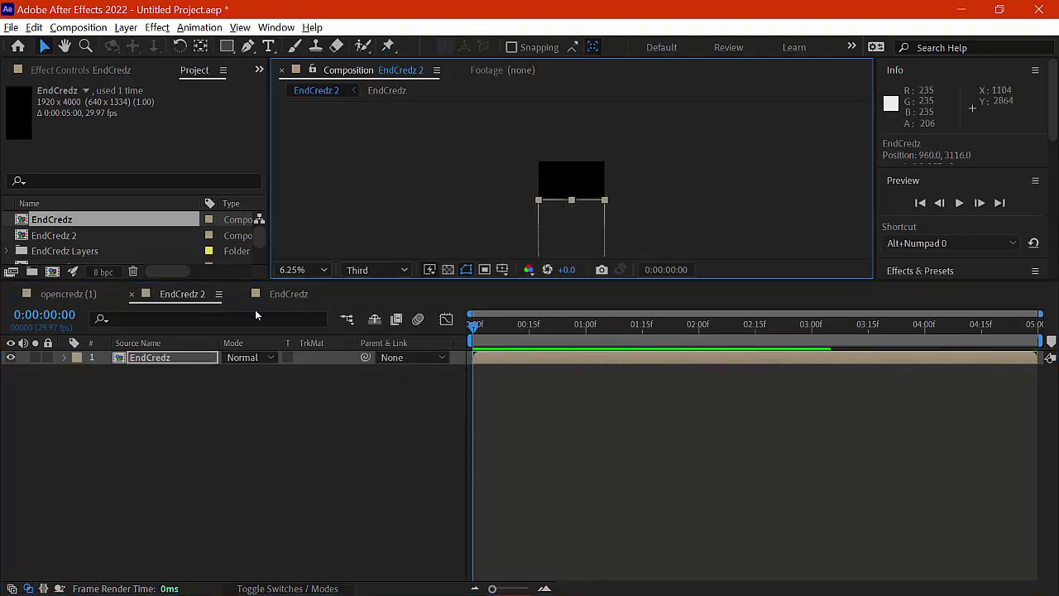
left_click(179, 357)
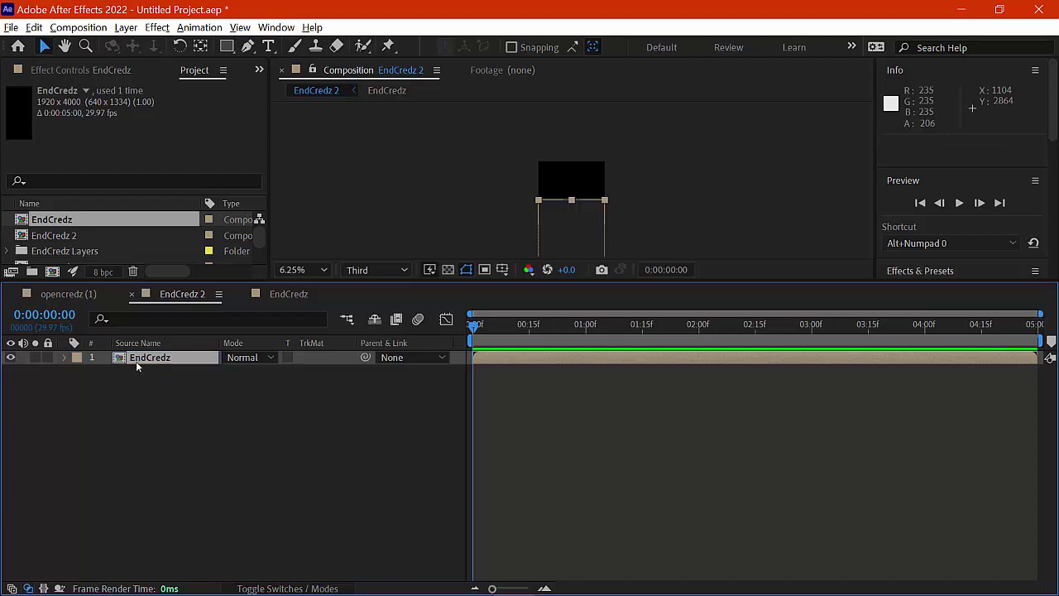
key("p")
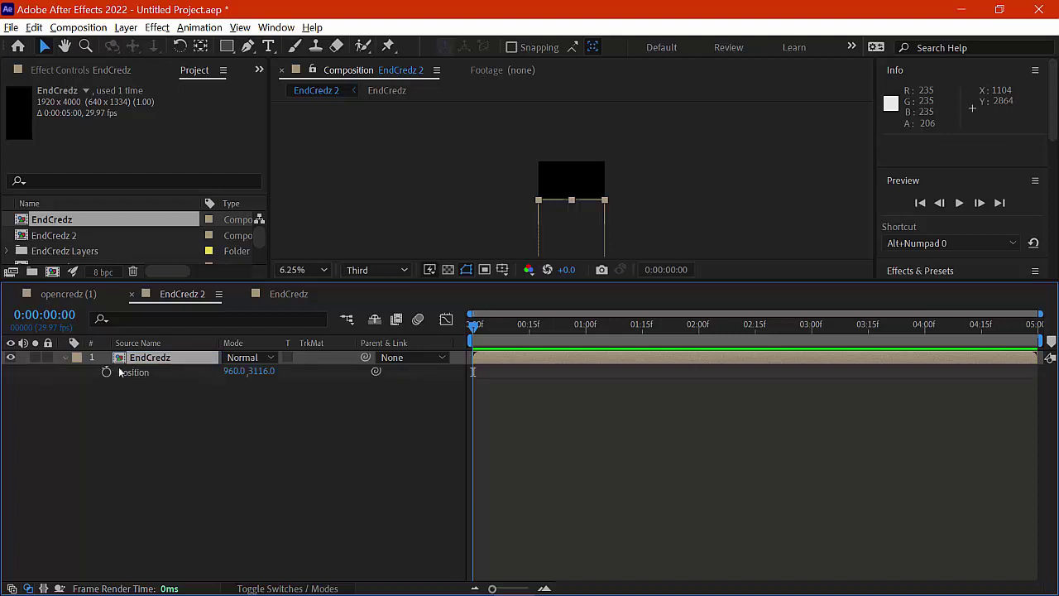
left_click(106, 372)
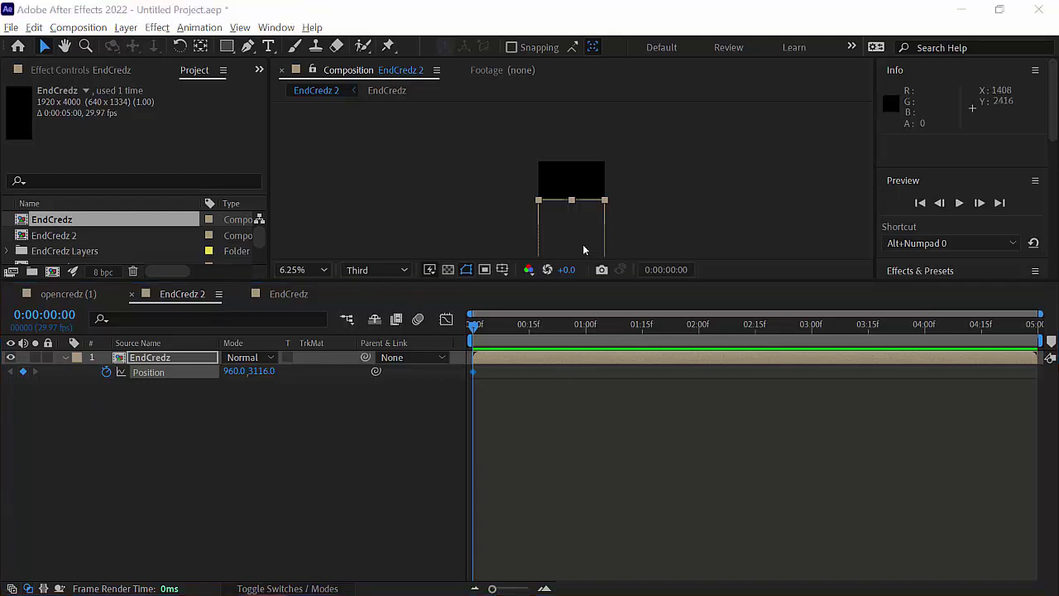
left_click(105, 374)
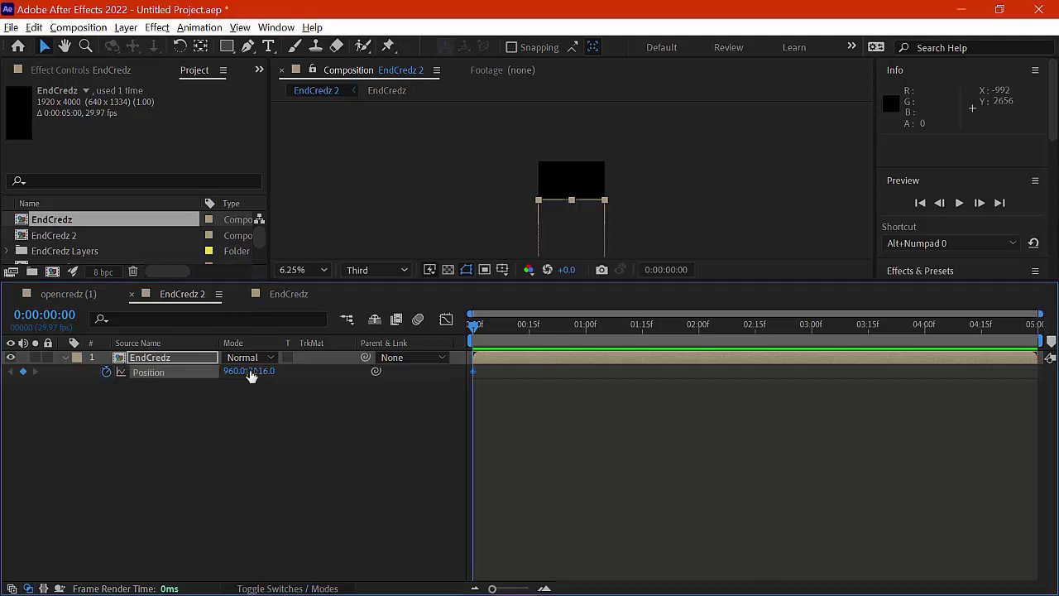
left_click_drag(475, 326, 496, 334)
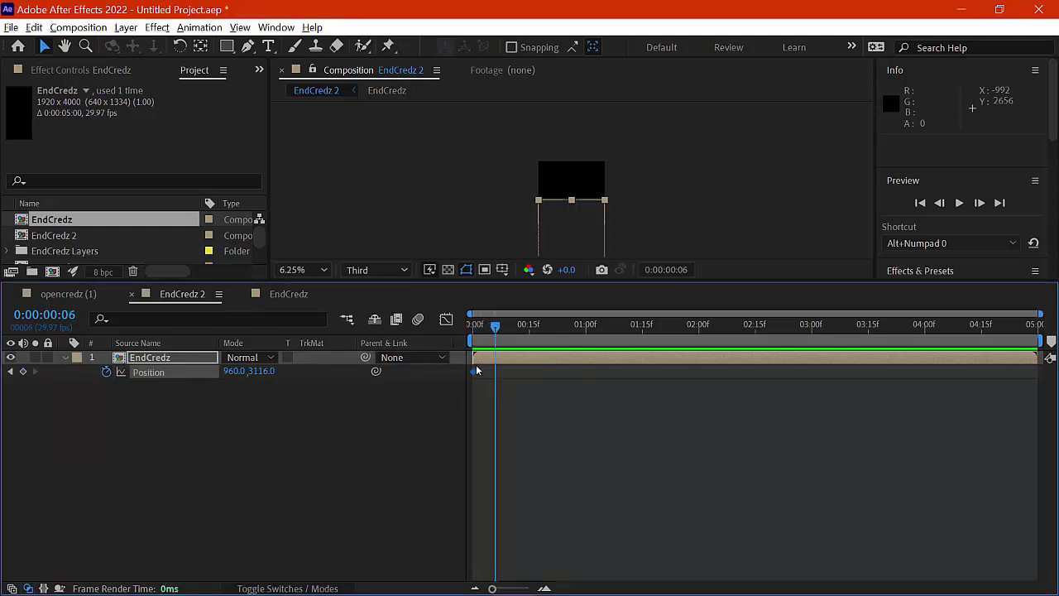
left_click_drag(473, 375, 492, 377)
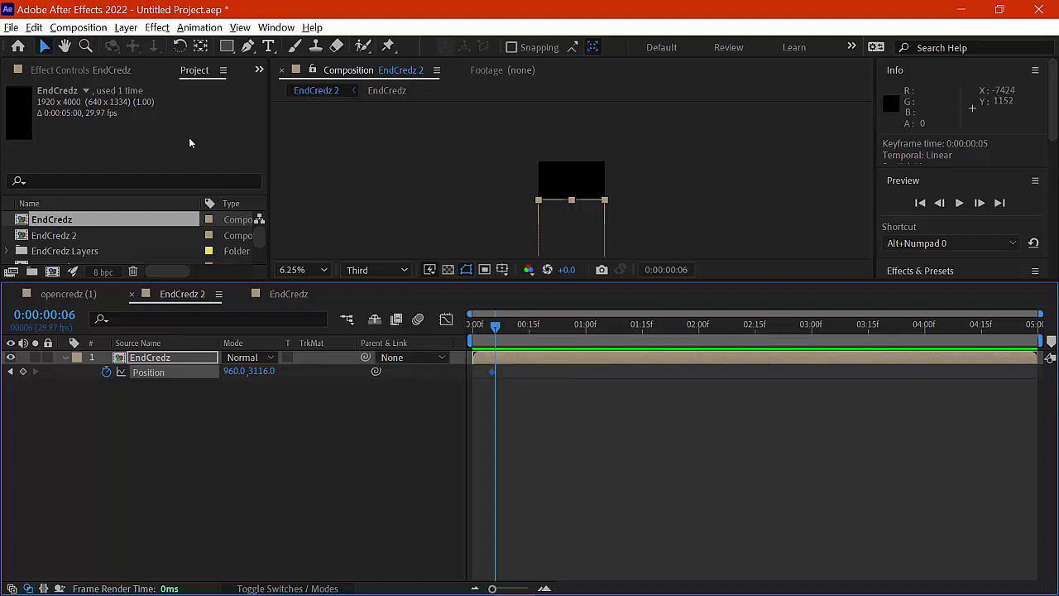
- Set the EndCredz 2 composition's duration to 0:01:00:00 and show the whole minute in the timeline
left_click(73, 28)
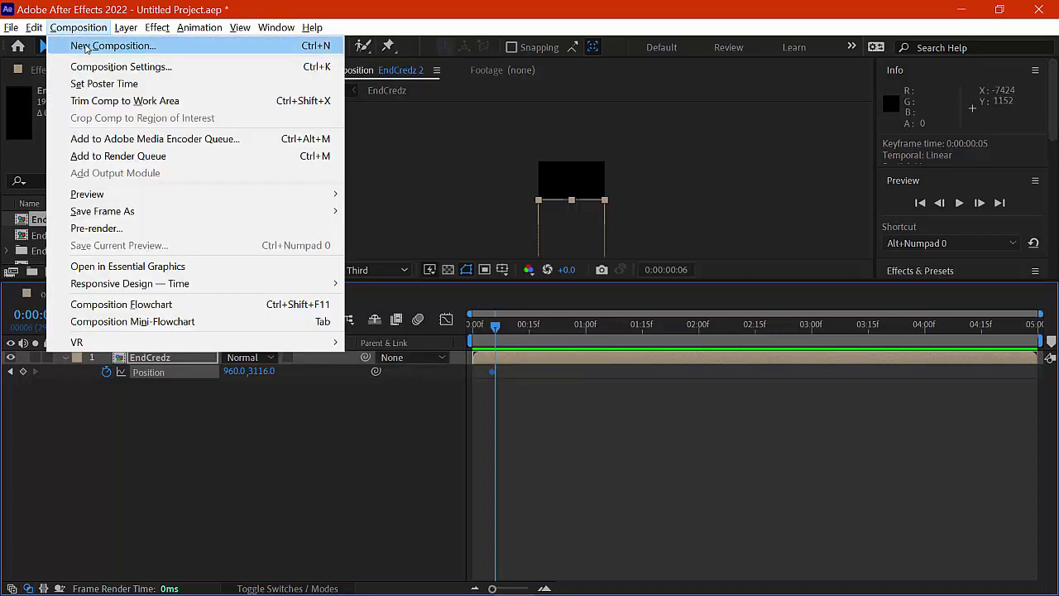
left_click(94, 66)
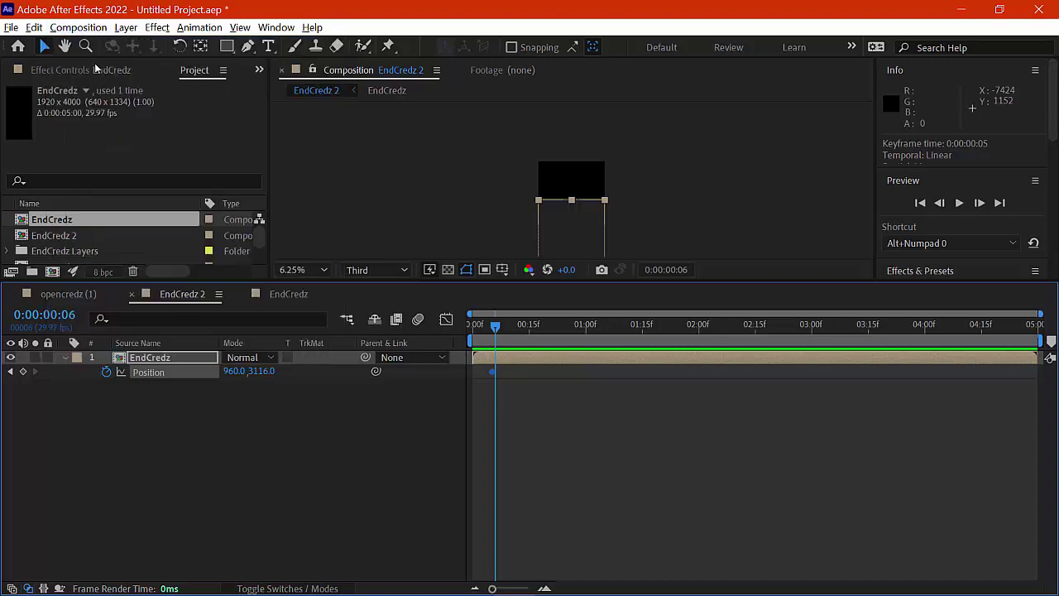
left_click(492, 342)
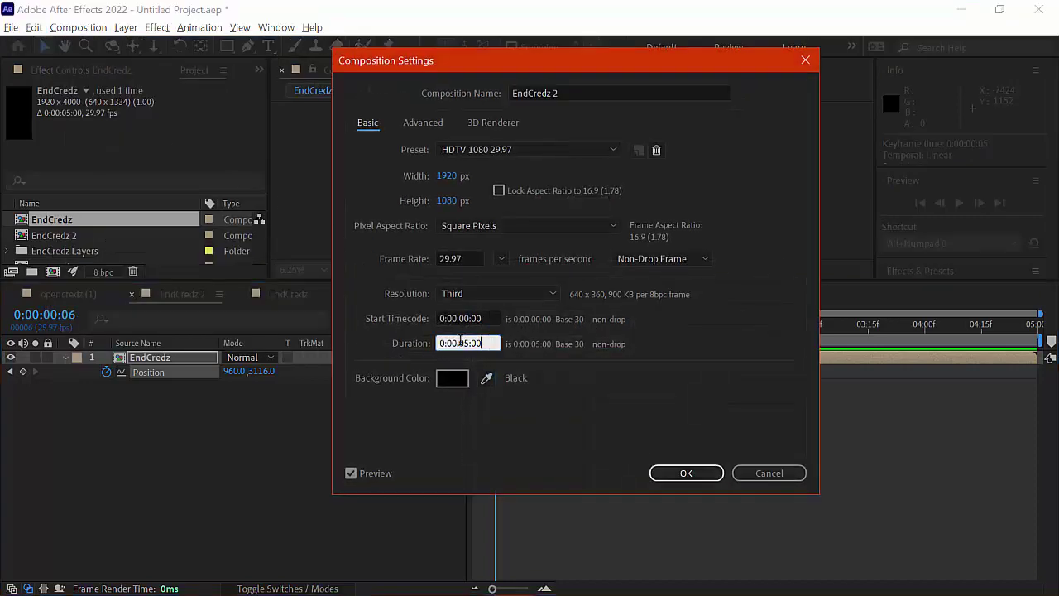
type("10000")
left_click(686, 475)
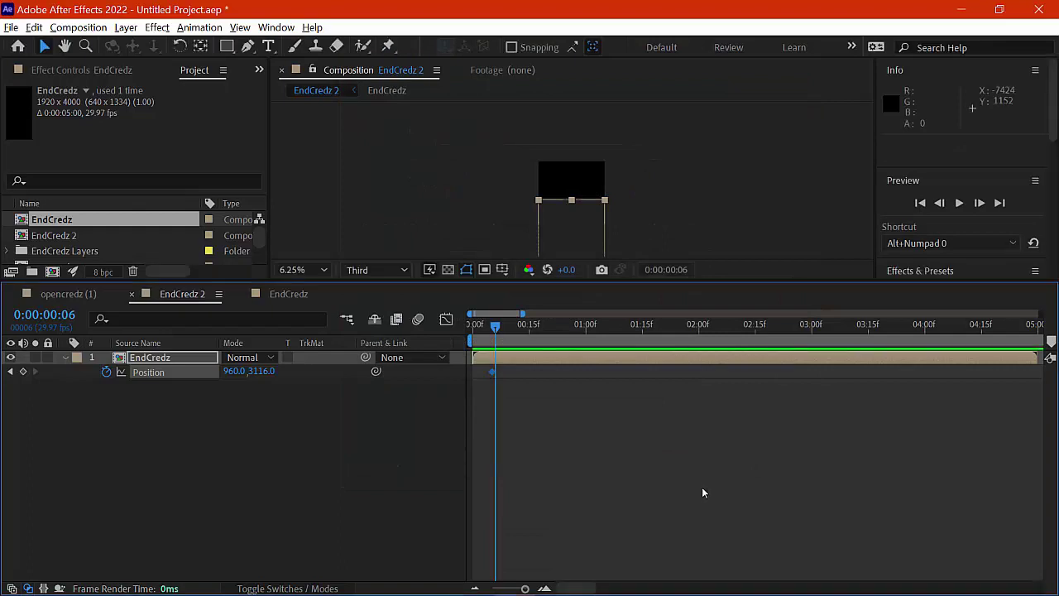
left_click_drag(523, 315, 982, 306)
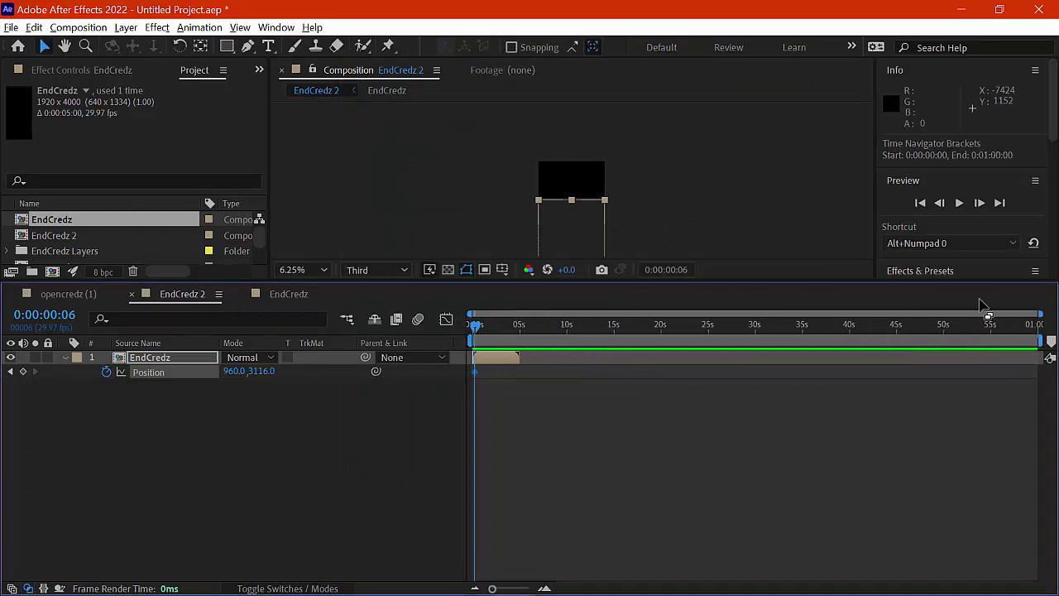
- Open the nested EndCredz composition, set its duration to 0:01:00:00 and show the whole minute in the timeline
left_click(514, 359)
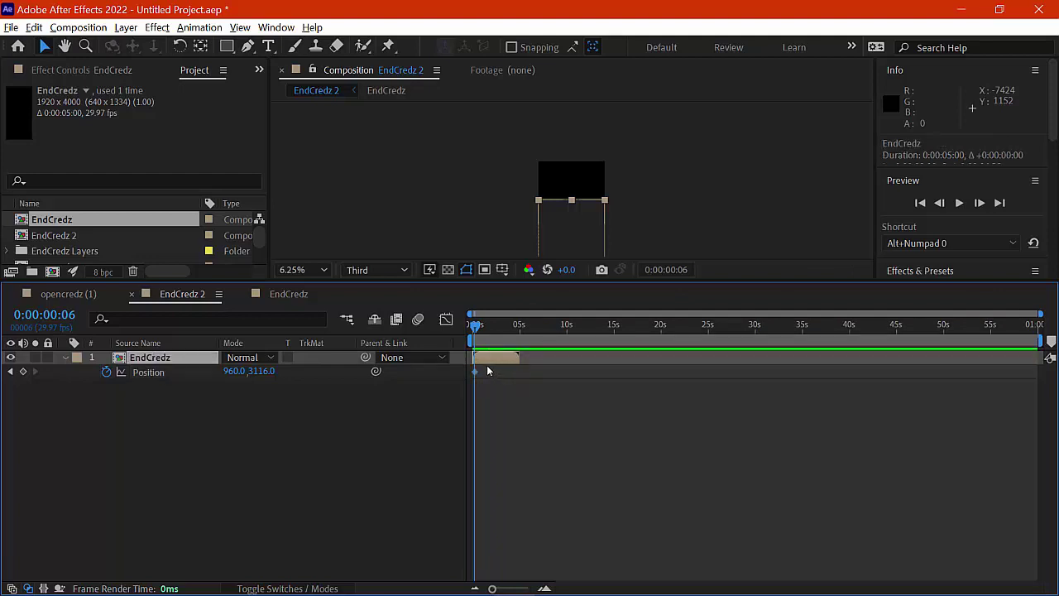
double_click(122, 359)
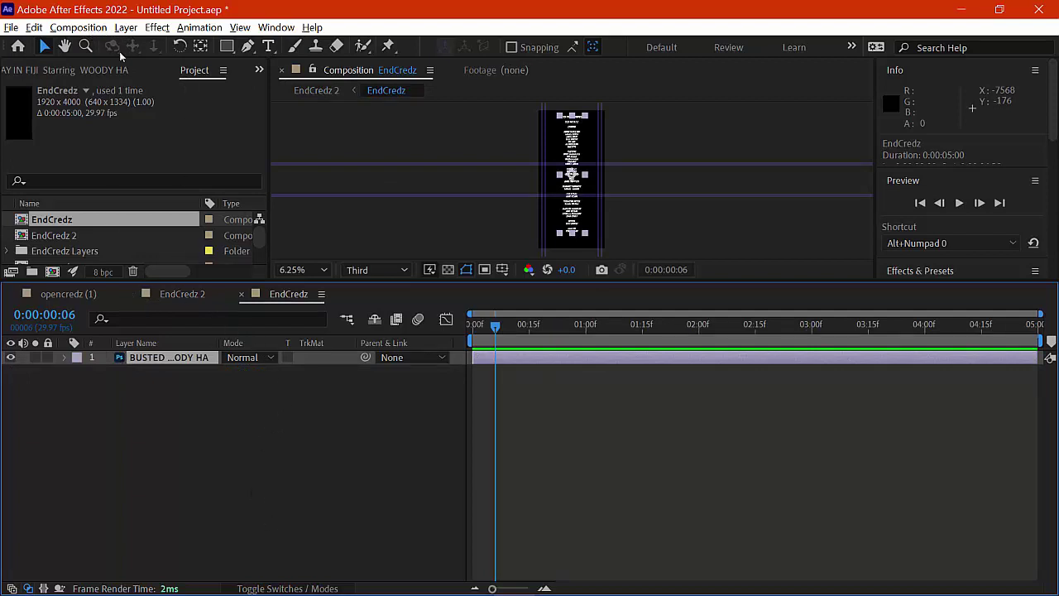
left_click(79, 28)
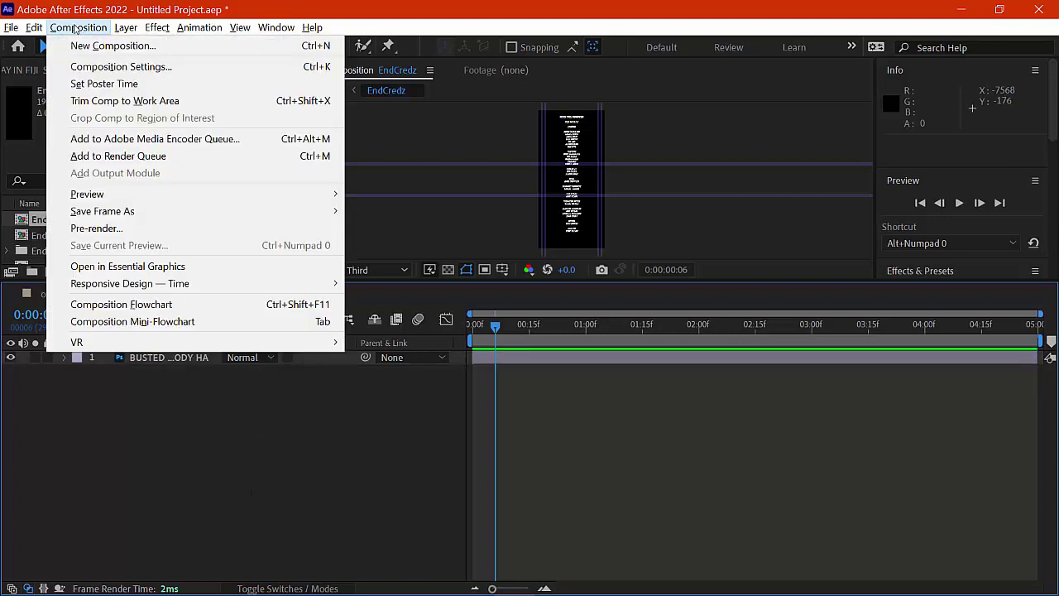
left_click(90, 67)
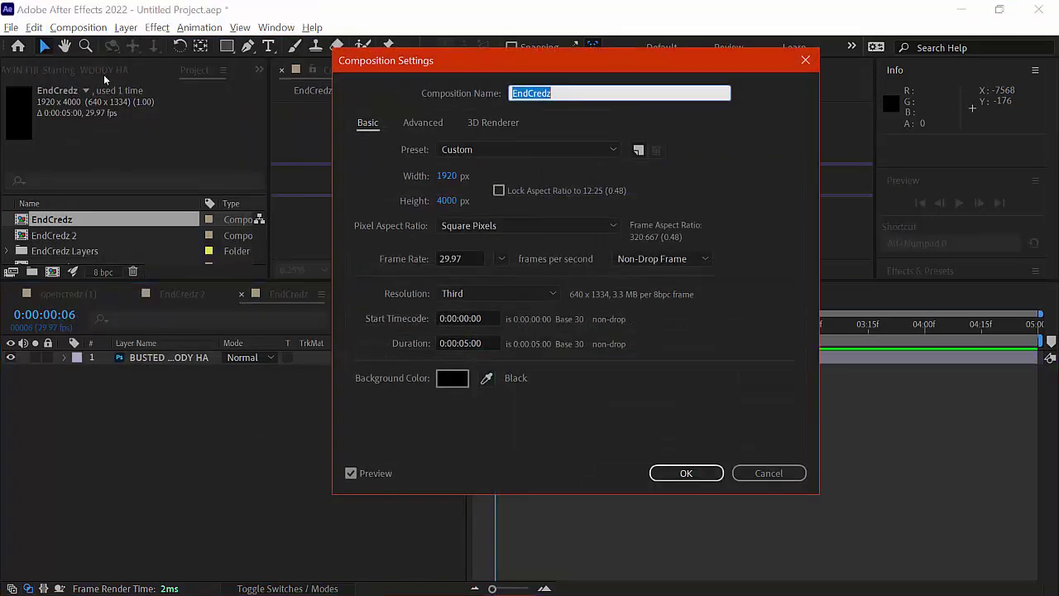
left_click(489, 343)
type("1")
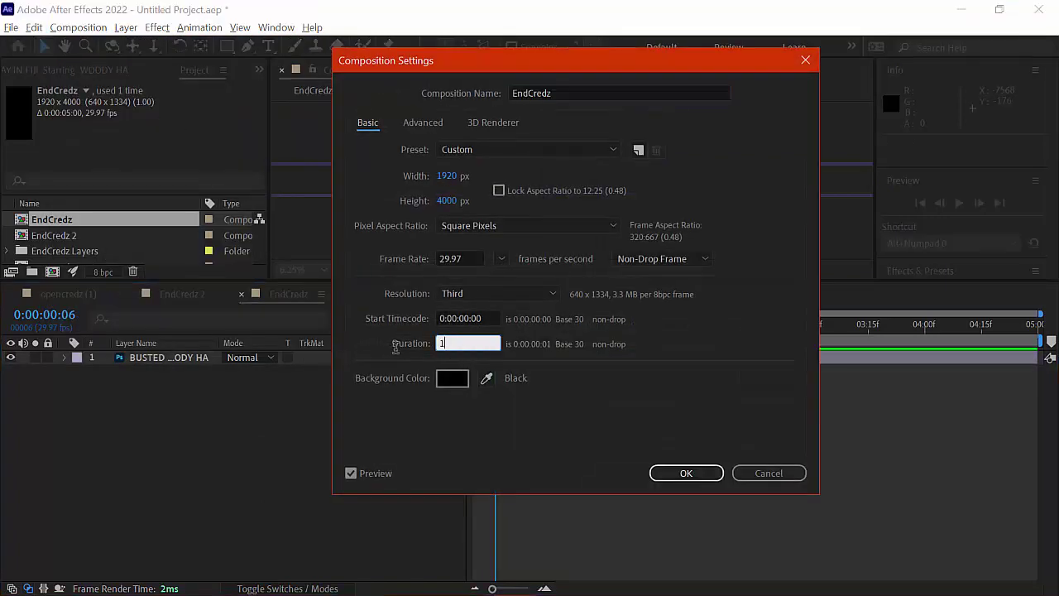
type("0000")
key("Return")
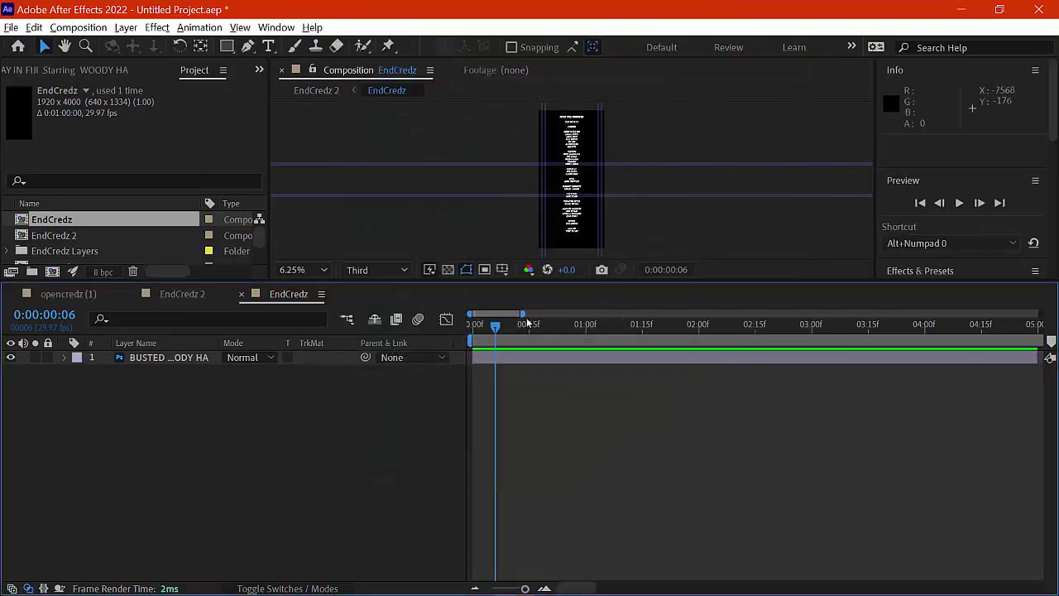
left_click_drag(522, 314, 1040, 314)
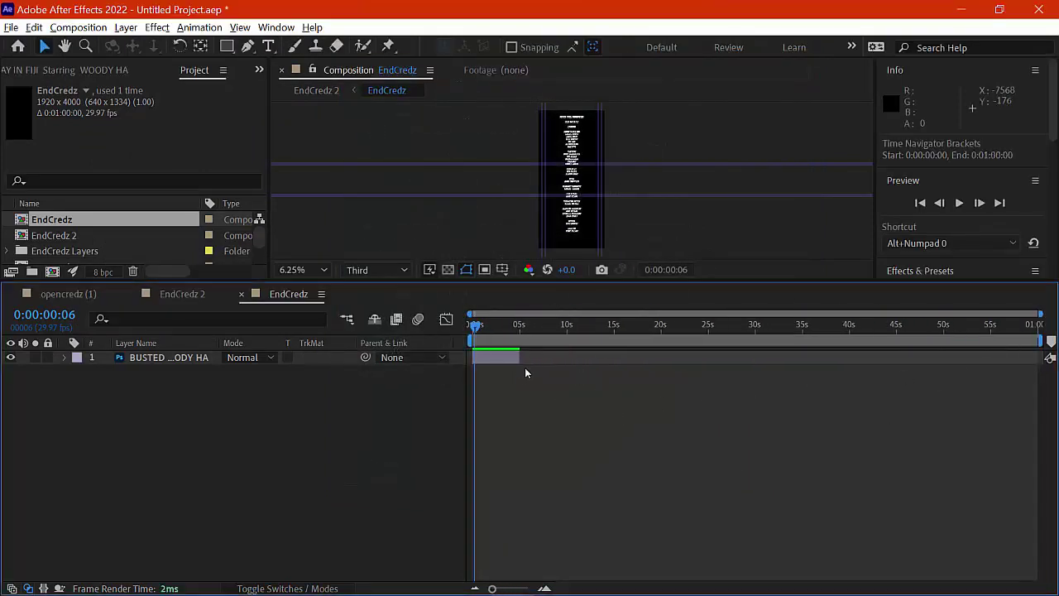
- Extend the credits text layer in EndCredz and the EndCredz layer in EndCredz 2 to the full one-minute duration
left_click_drag(519, 357, 1046, 375)
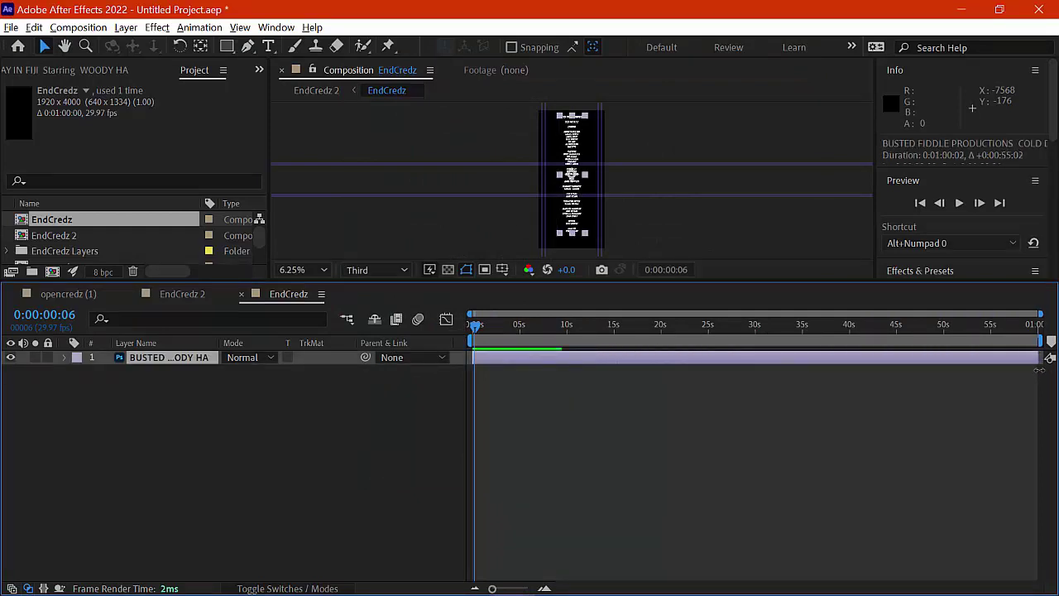
left_click(167, 294)
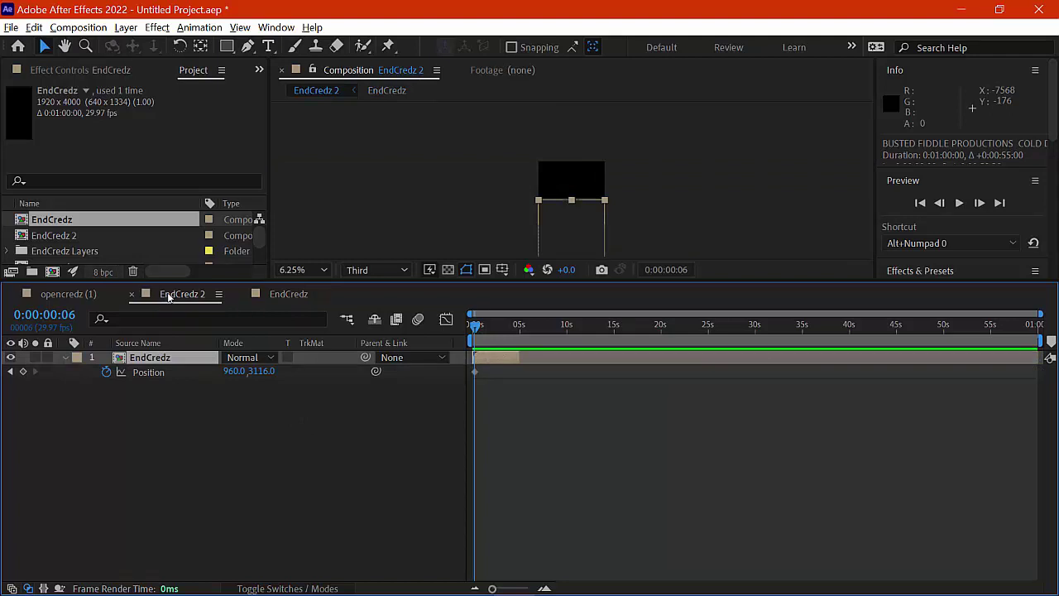
left_click_drag(519, 357, 1039, 357)
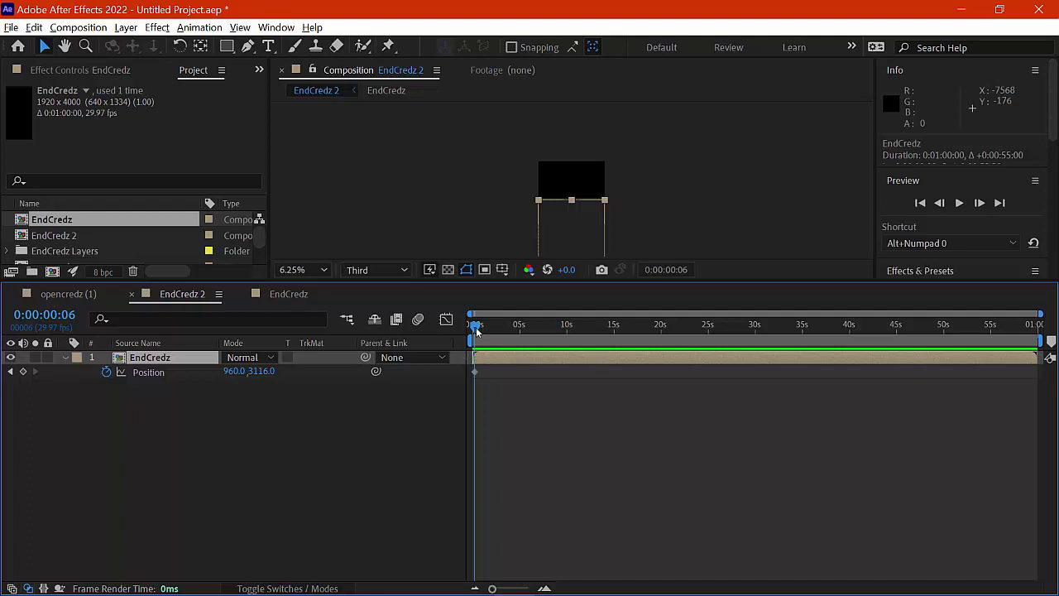
- At 0:00:41:09, keyframe the EndCredz layer above the frame at position 960, -1892, and preview the scroll from near the start
left_click_drag(475, 325, 861, 324)
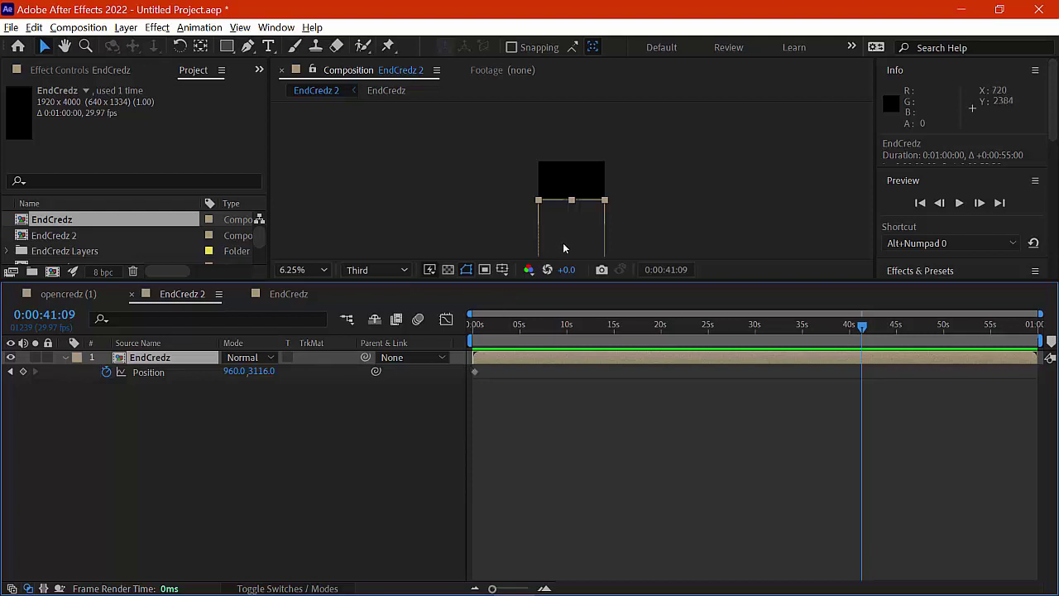
left_click_drag(563, 248, 534, 69)
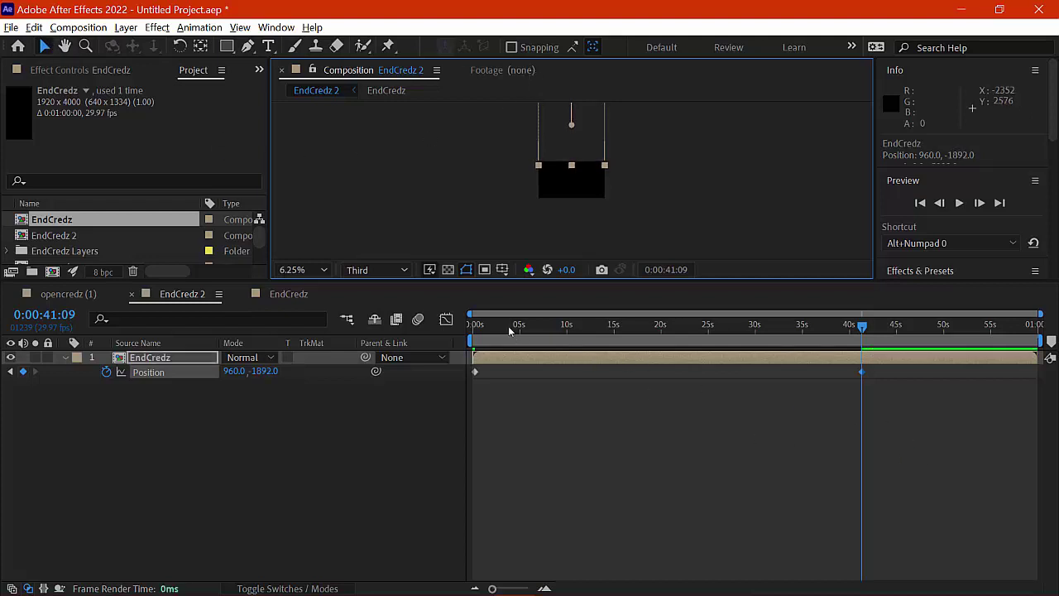
left_click(491, 325)
key("space")
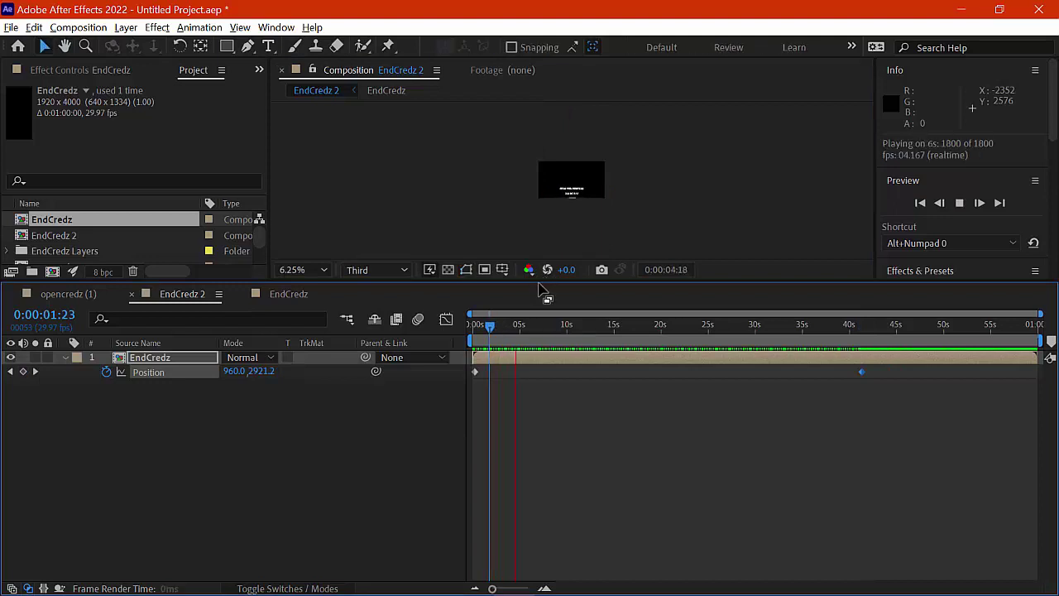
- Enlarge the composition view, show it at 25% magnification and preview the credits scroll at a few points in time
left_click_drag(545, 282, 548, 373)
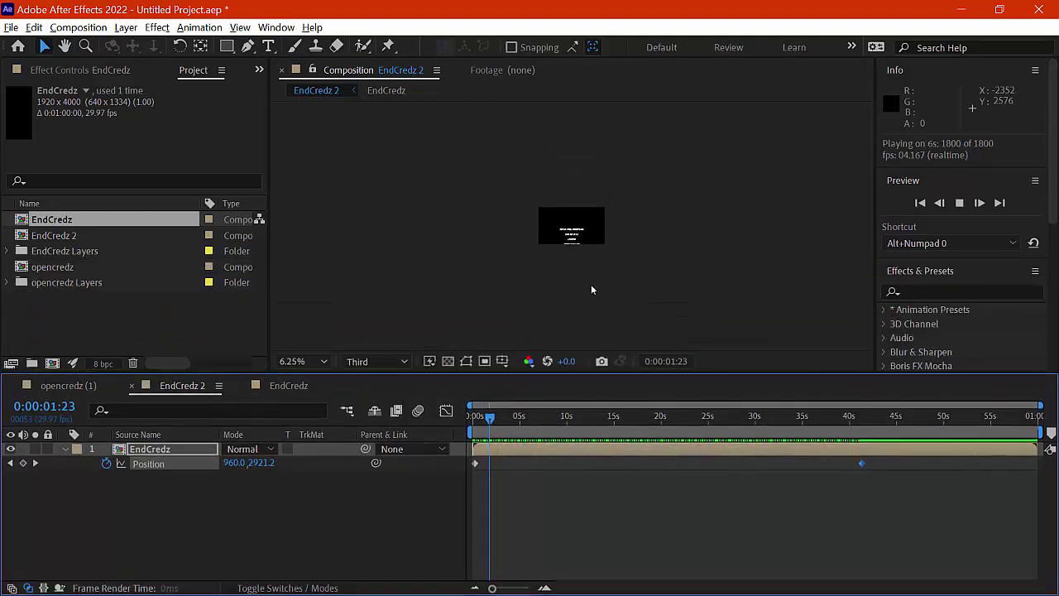
scroll(591, 275, "up", 8)
left_click(534, 417)
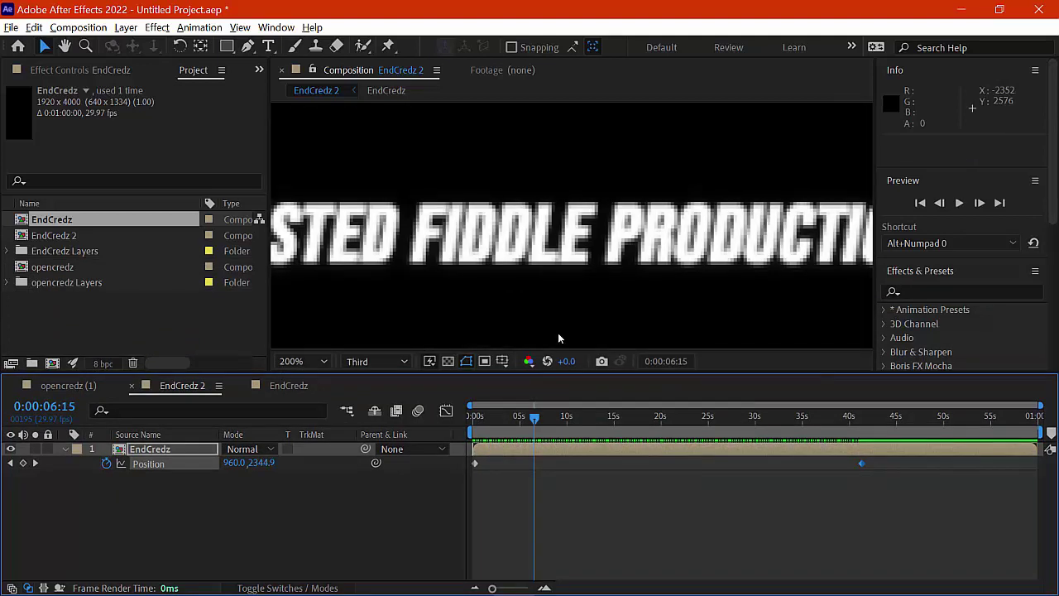
scroll(561, 328, "down", 4)
scroll(560, 321, "down", 2)
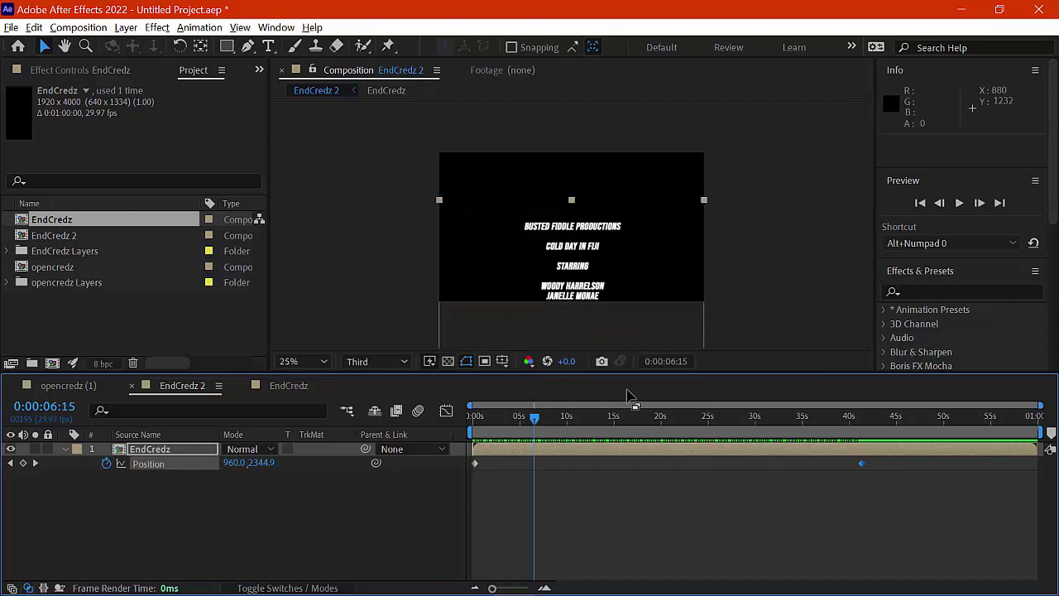
left_click(637, 418)
key("space")
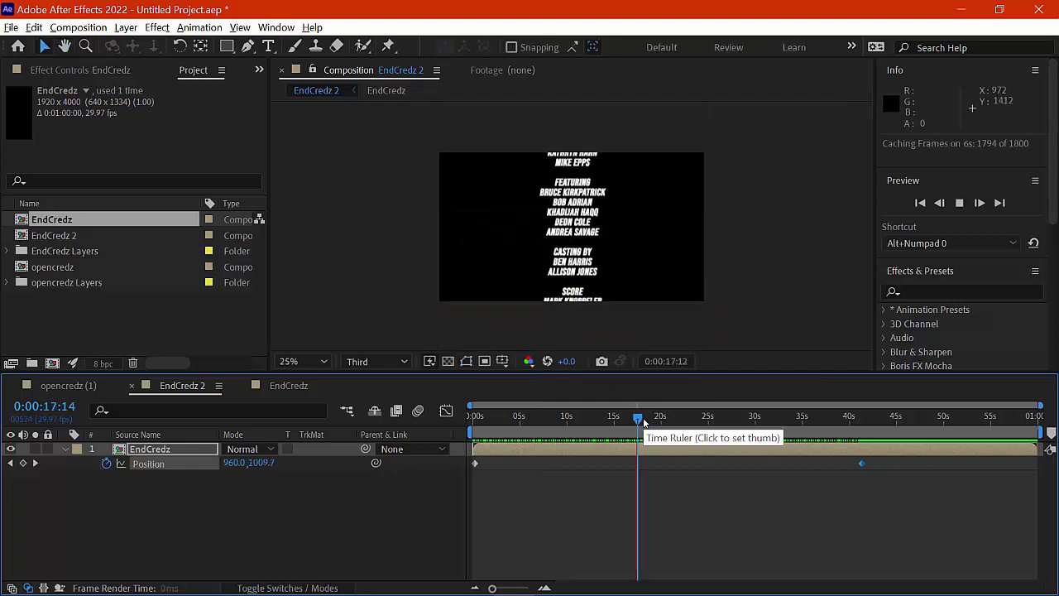
key("space")
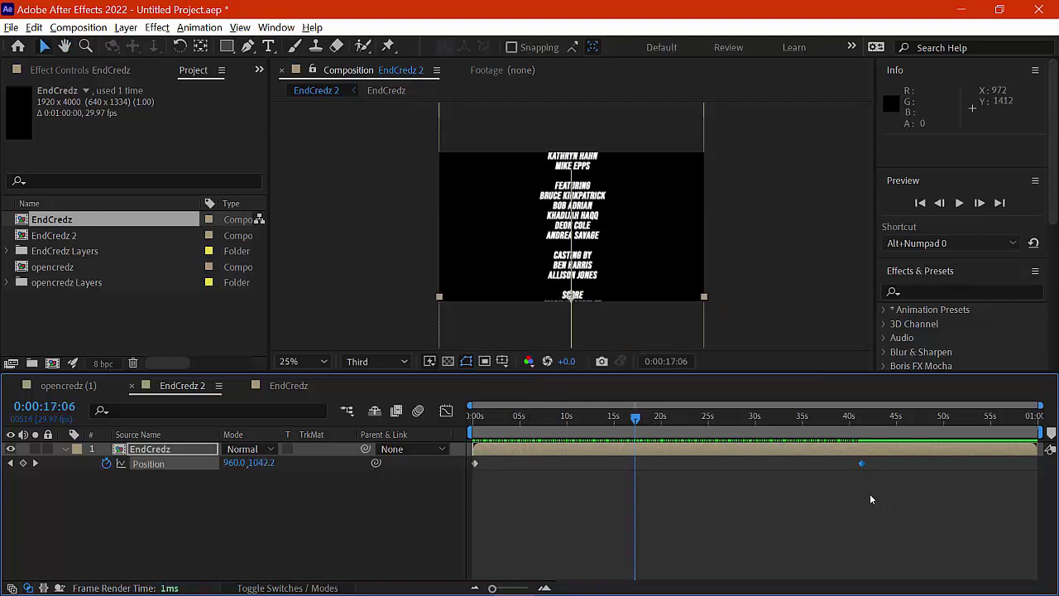
- Speed up the credits scroll by moving the ending Position keyframe to 0:00:26:11, previewing the motion along the way
left_click_drag(861, 463, 725, 456)
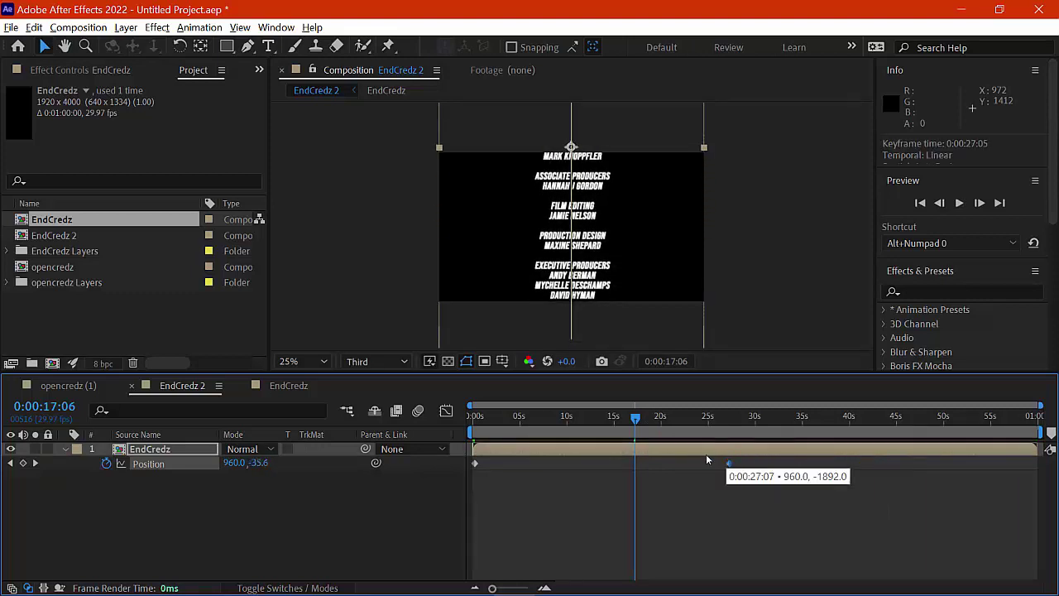
left_click(603, 420)
key("space")
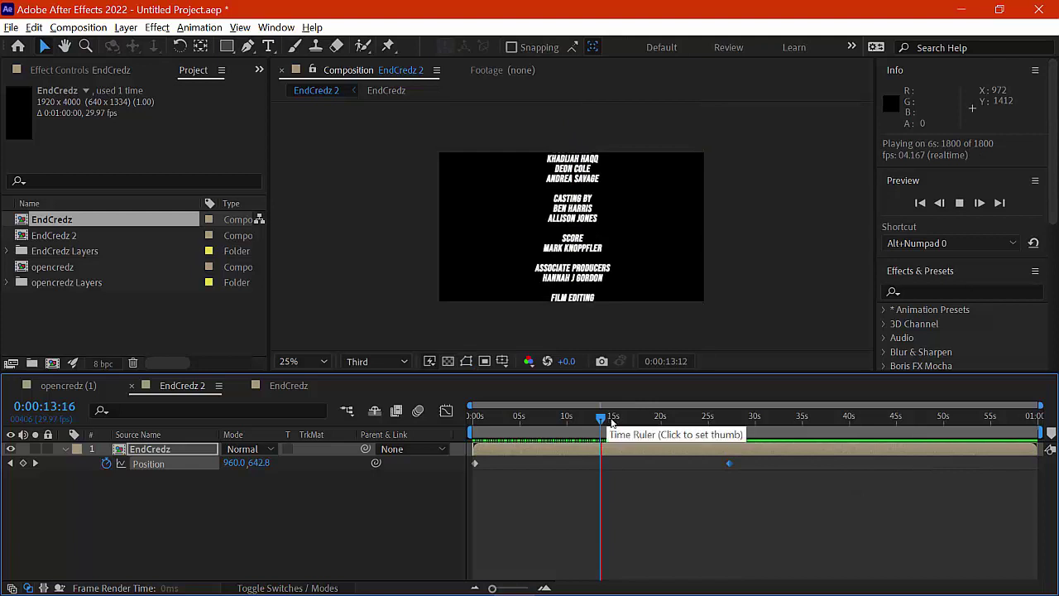
key("space")
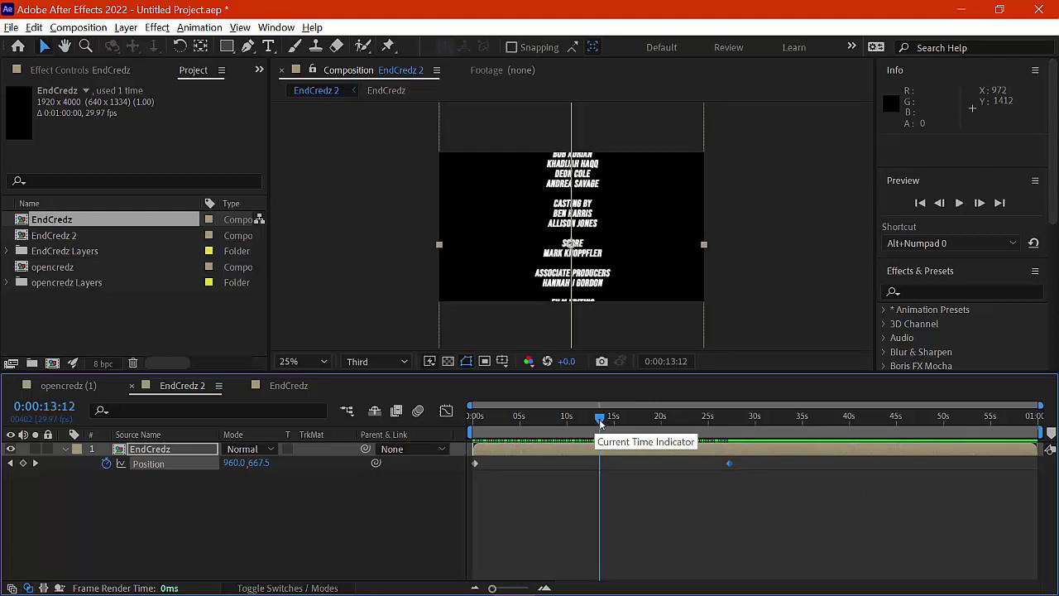
mouse_move(601, 422)
left_mouse_down()
mouse_move(566, 422)
mouse_move(597, 434)
left_mouse_up()
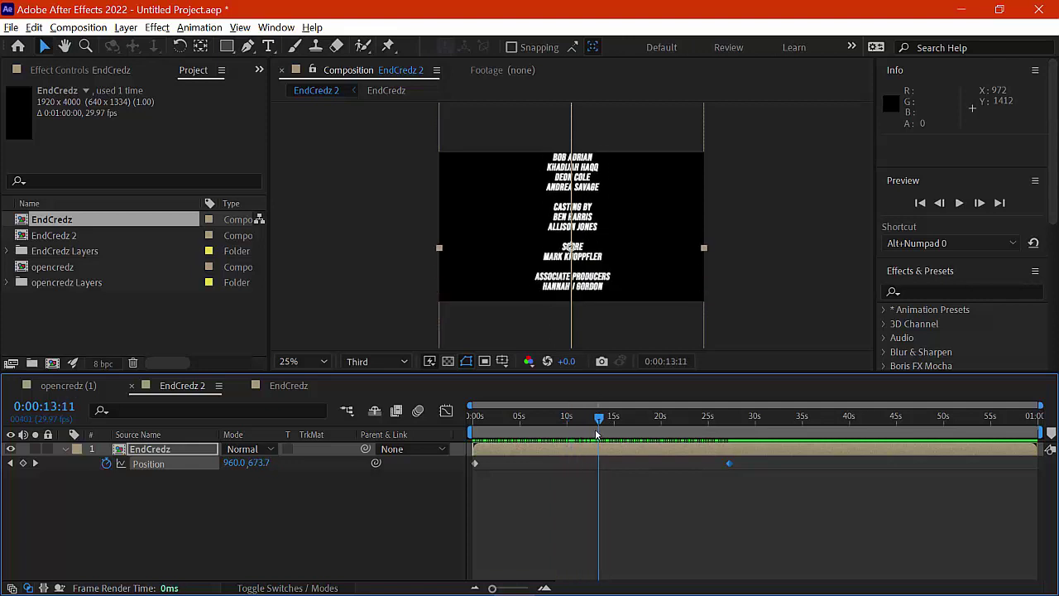
key("space")
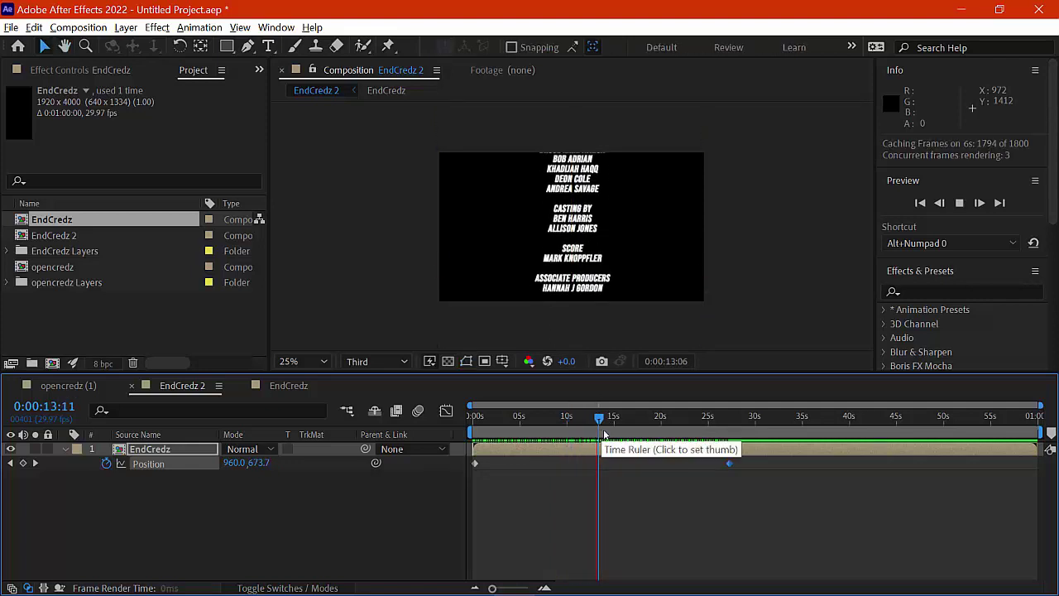
key("space")
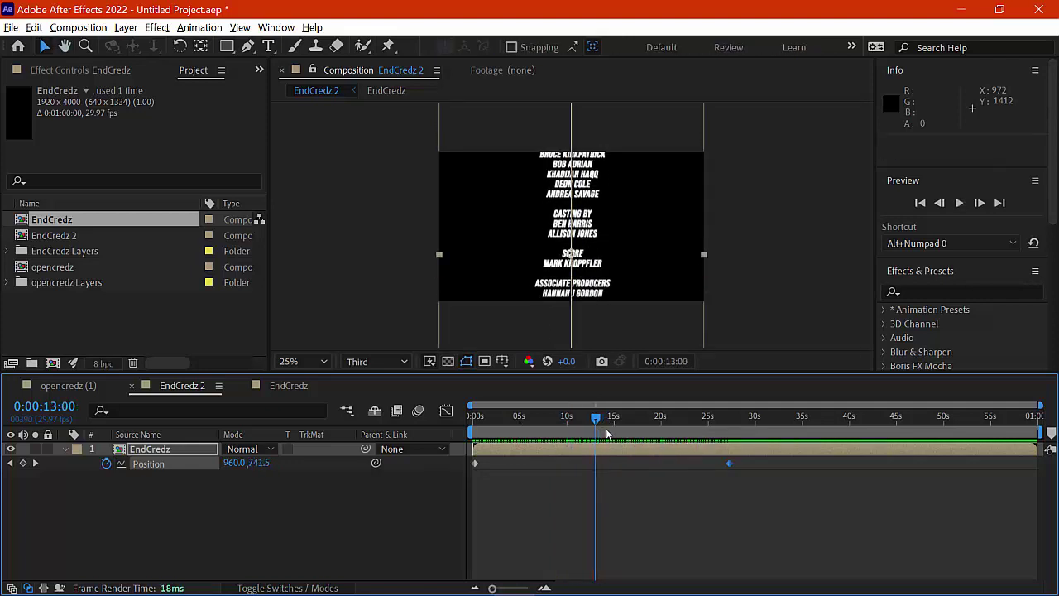
left_click(958, 204)
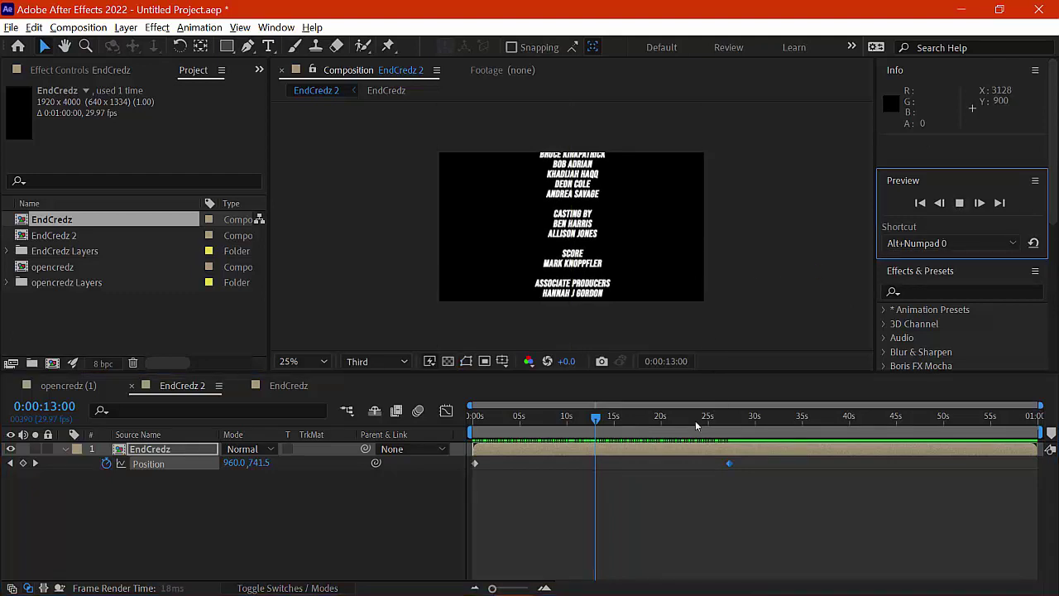
left_click(728, 462)
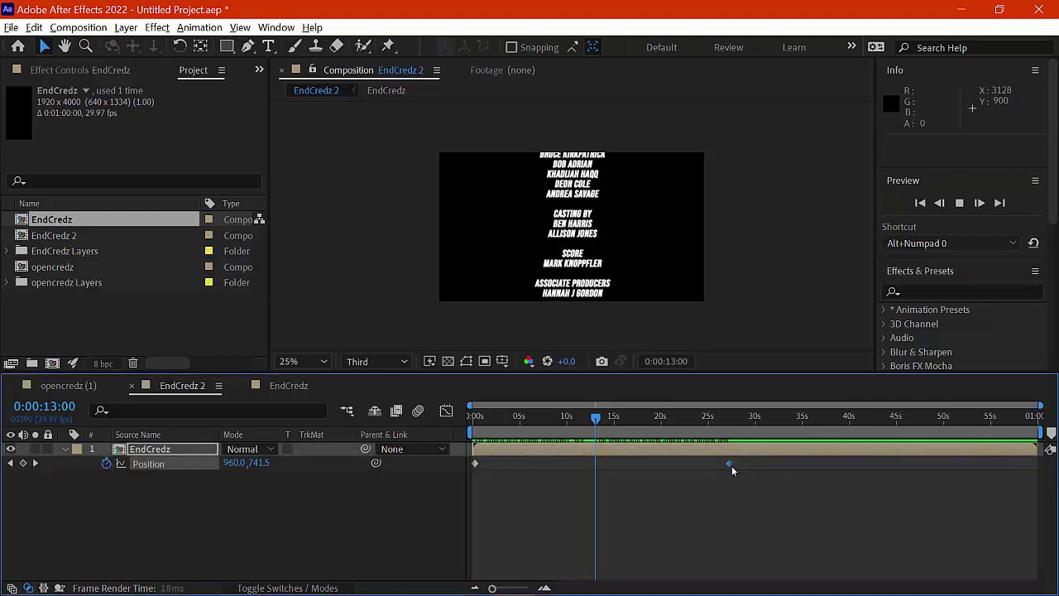
left_click_drag(730, 465, 723, 465)
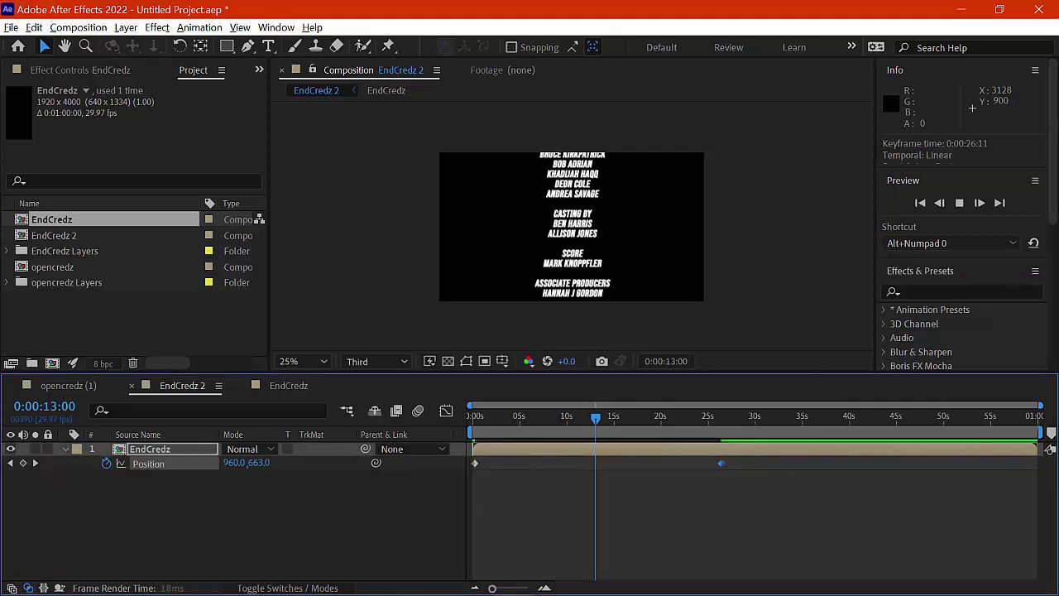
key("space")
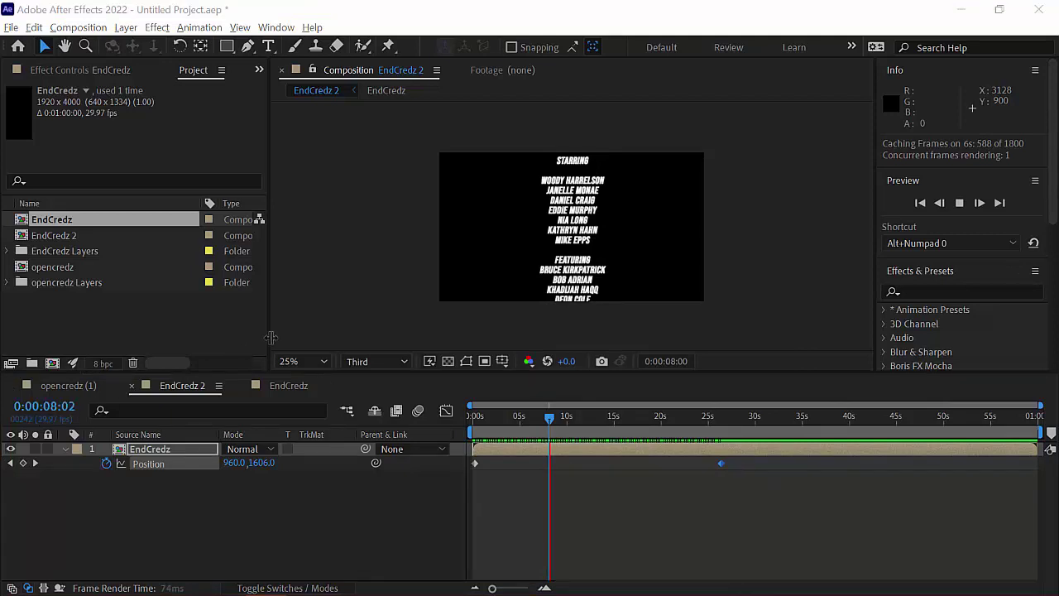
- Lower the EndCredz 2 preview resolution to Quarter, preview the scroll from 0:00:03:23 and return to the composition's start
left_click(327, 363)
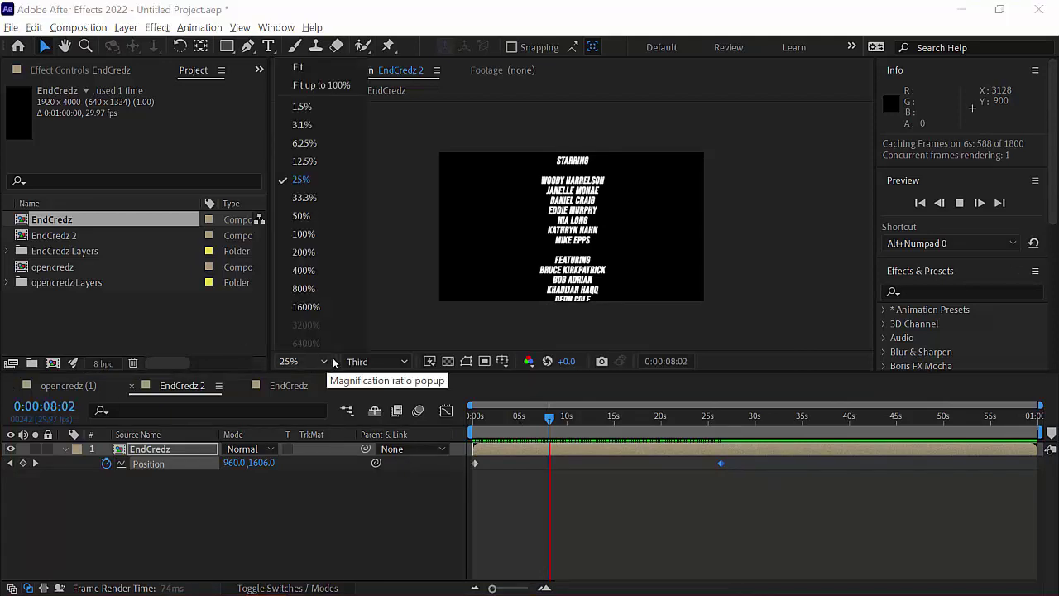
left_click(357, 364)
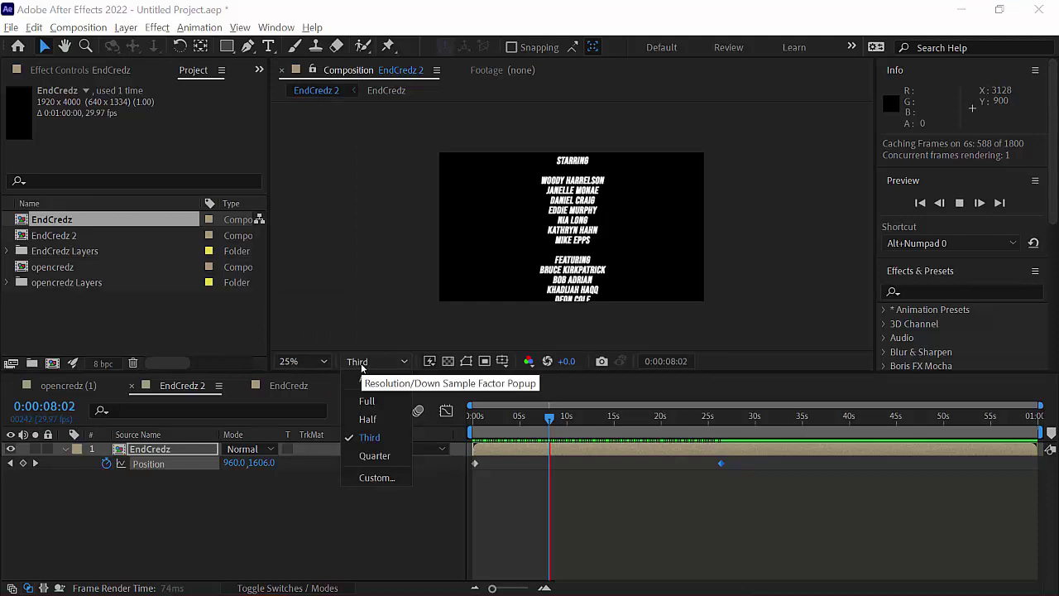
left_click(375, 456)
left_click(511, 420)
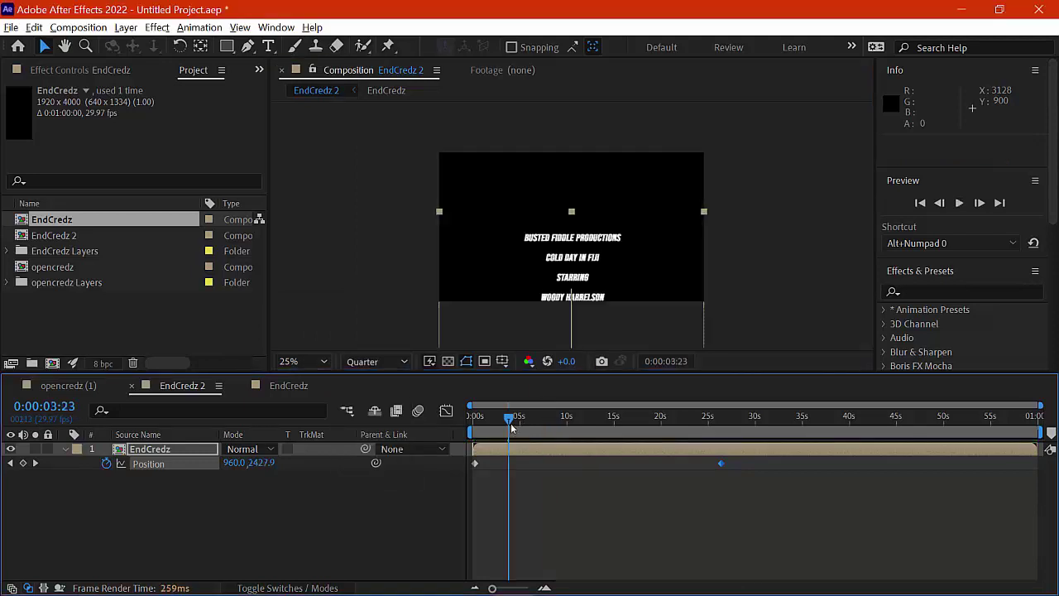
key("space")
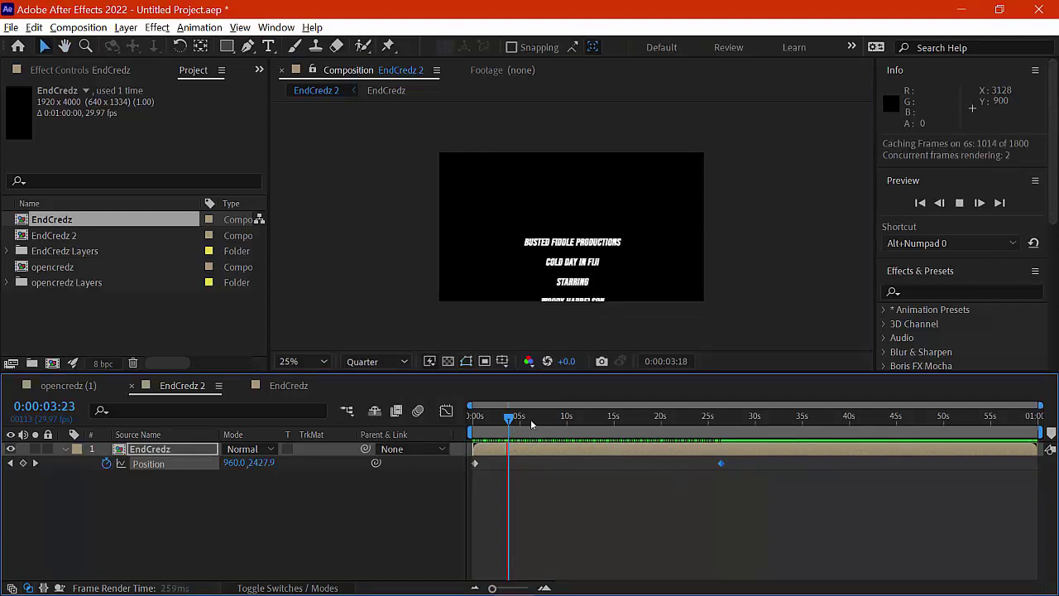
mouse_move(533, 416)
left_mouse_down()
mouse_move(704, 411)
mouse_move(532, 415)
left_mouse_up()
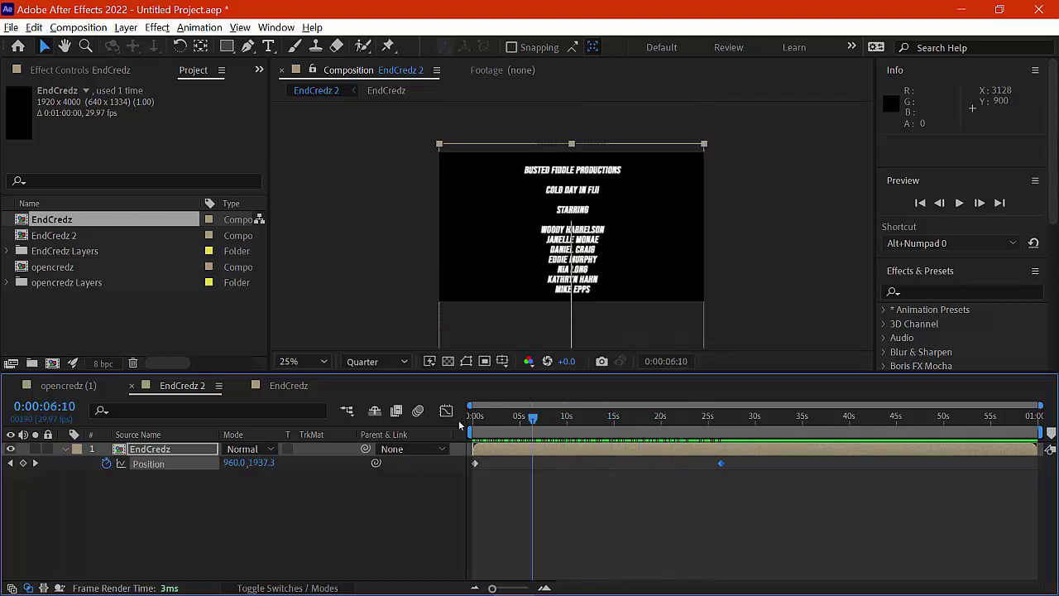
key("Home")
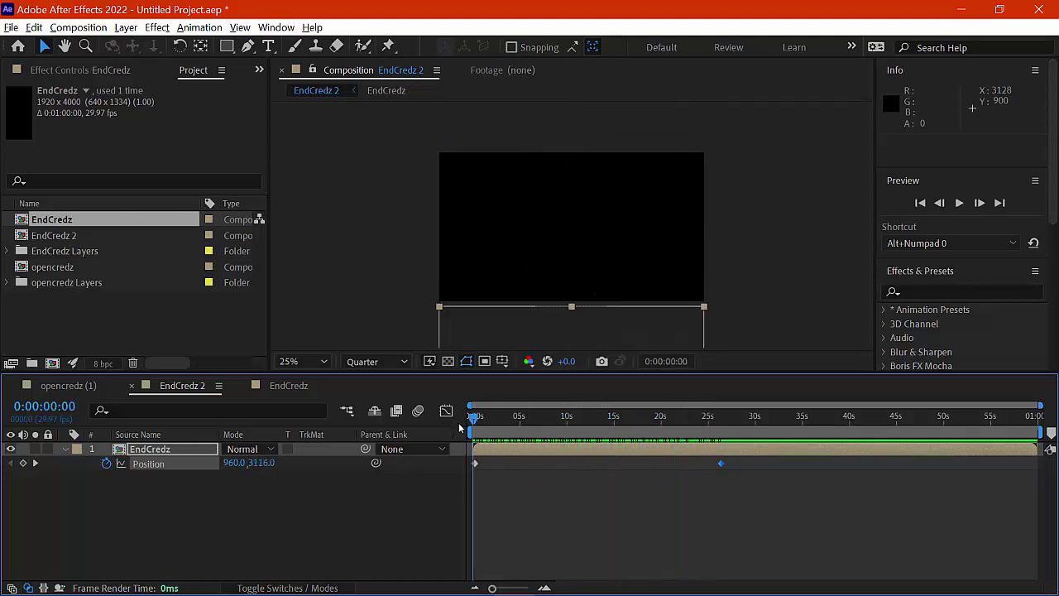
- Review the opencredz (1) title composition and open the main opencredz composition to scrub through its credit sequence
left_click(74, 387)
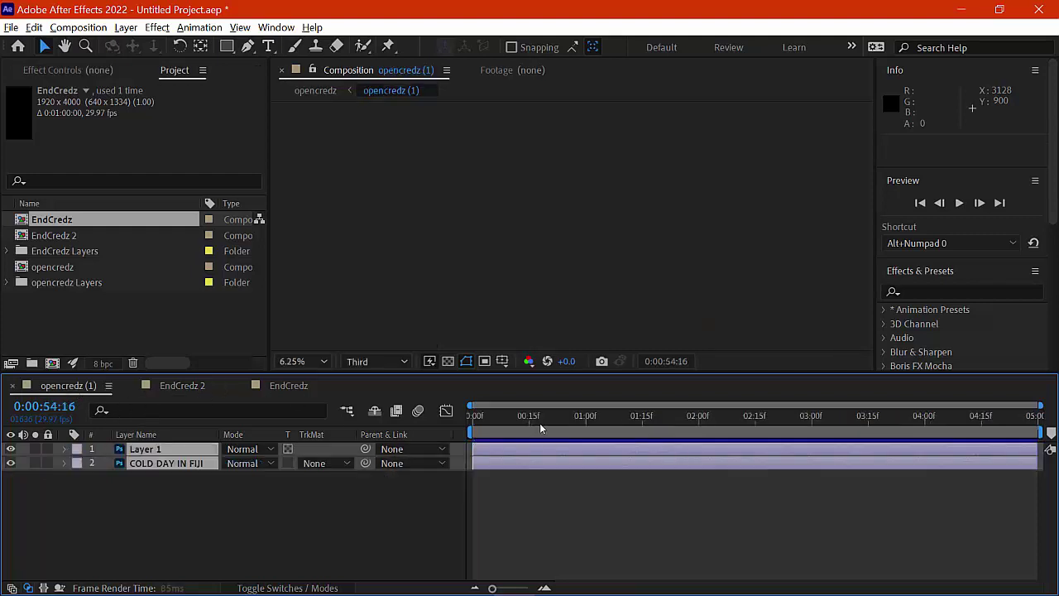
left_click_drag(540, 423, 887, 414)
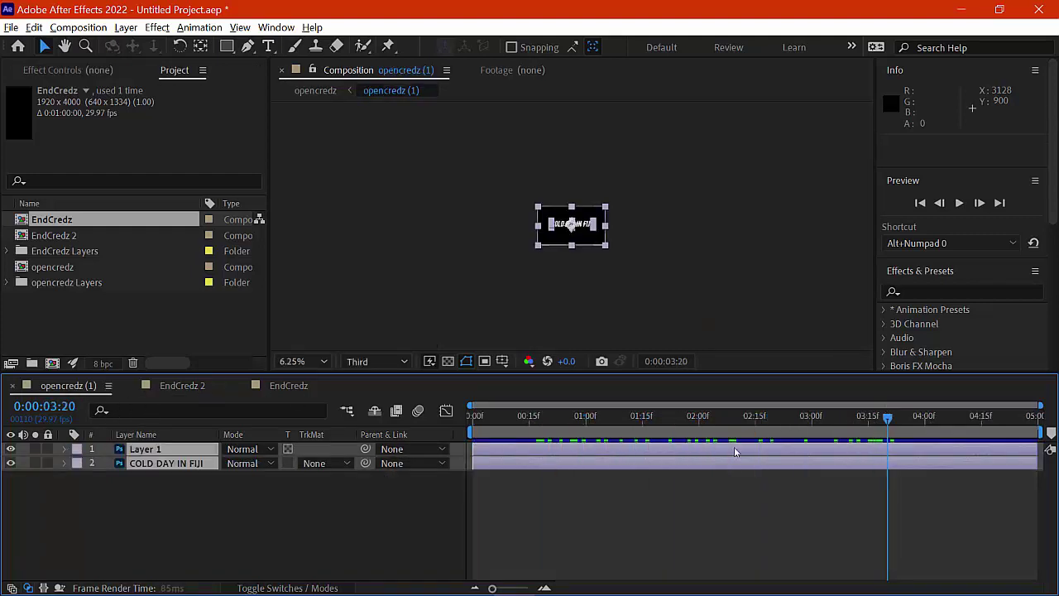
key("Home")
left_click(175, 392)
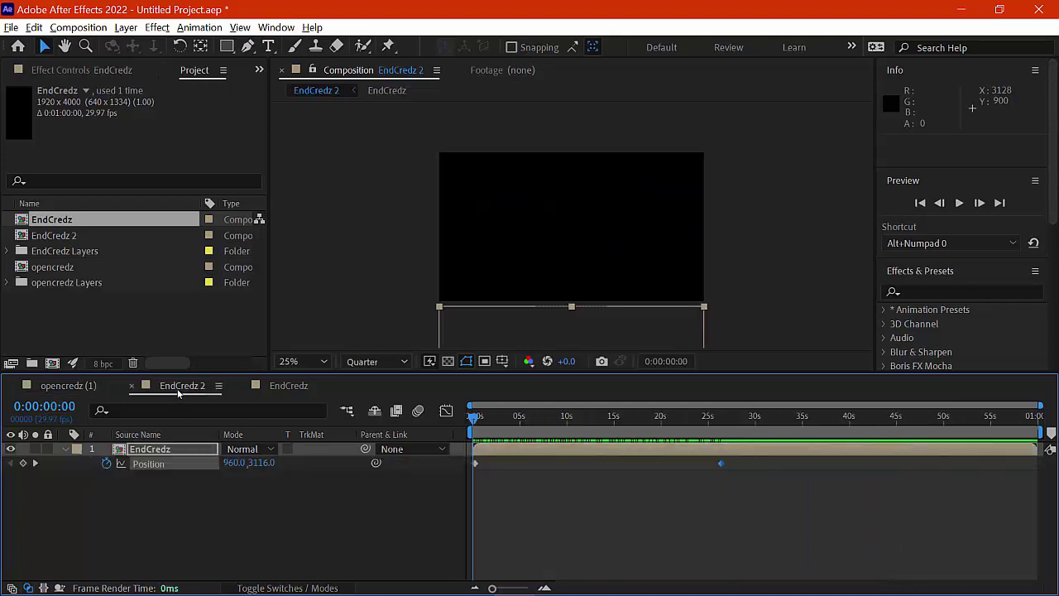
double_click(56, 268)
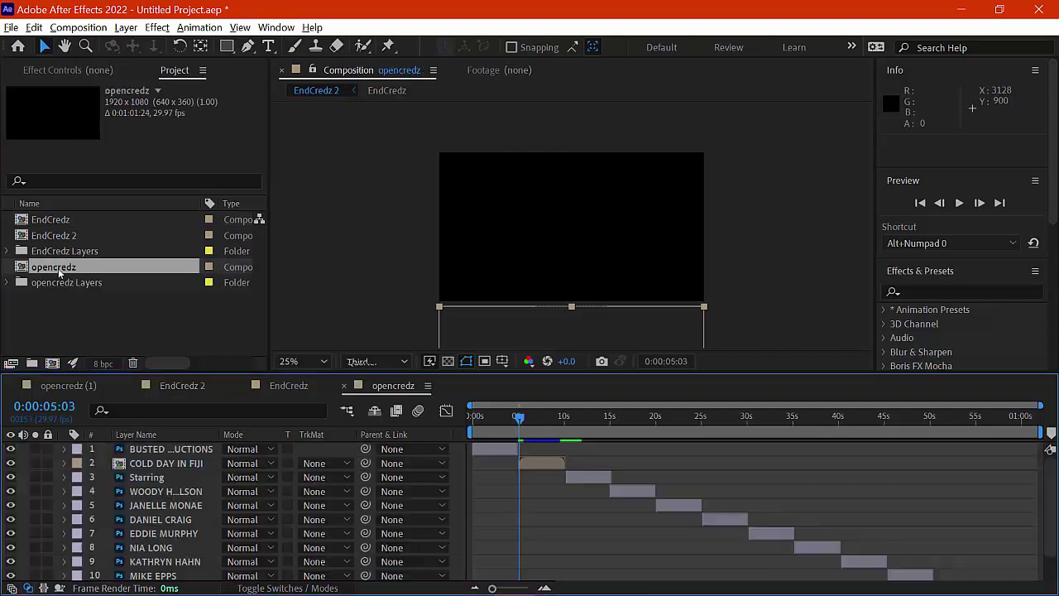
left_click_drag(509, 418, 955, 417)
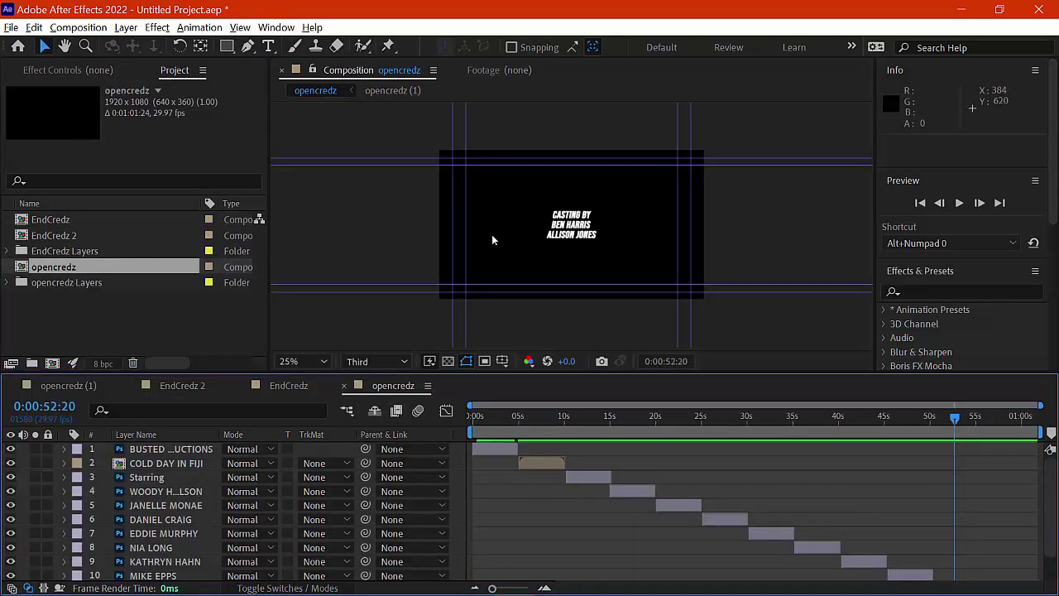